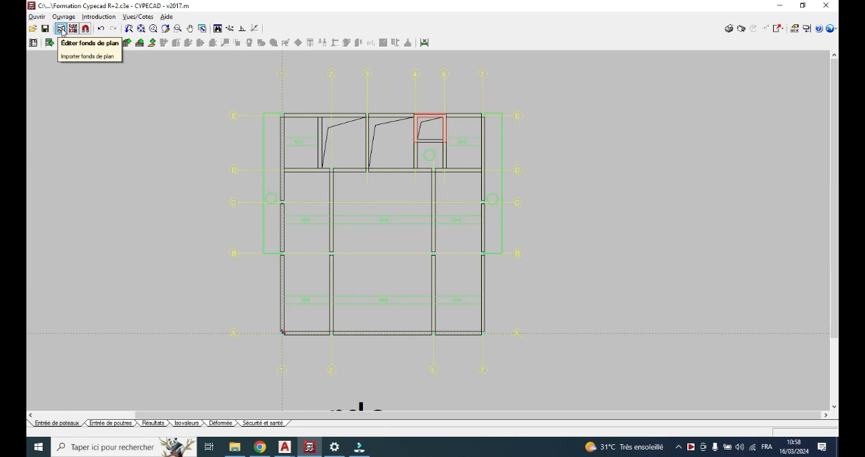
Open the transformation settings of the RDC.dxf background plan
left_click(61, 29)
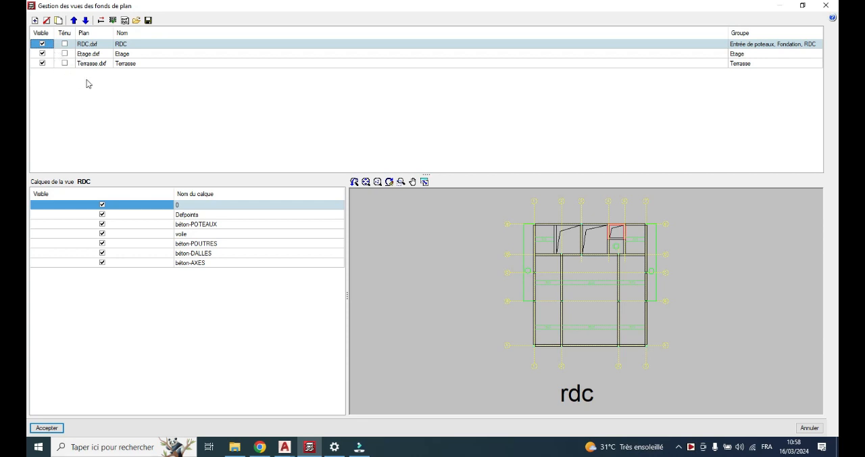
left_click(101, 20)
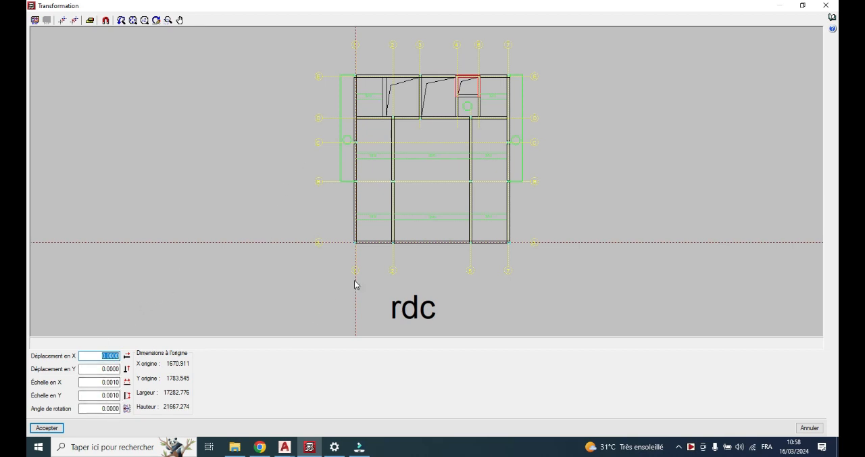
scroll(372, 245, "up", 3)
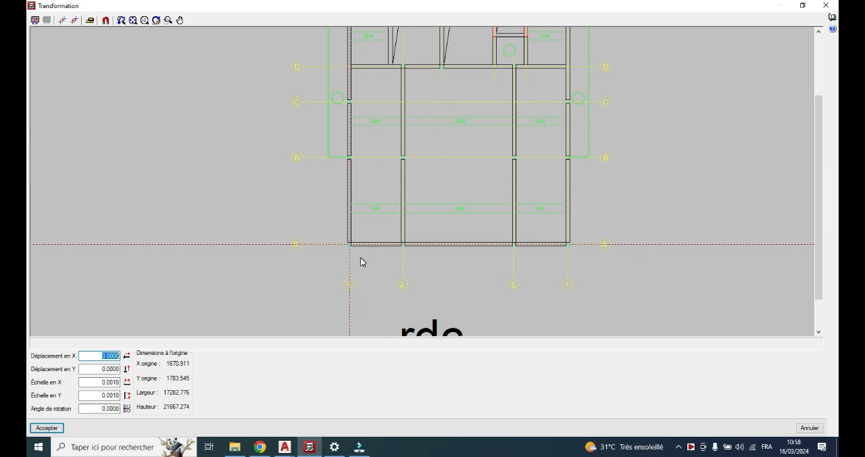
scroll(361, 261, "up", 1)
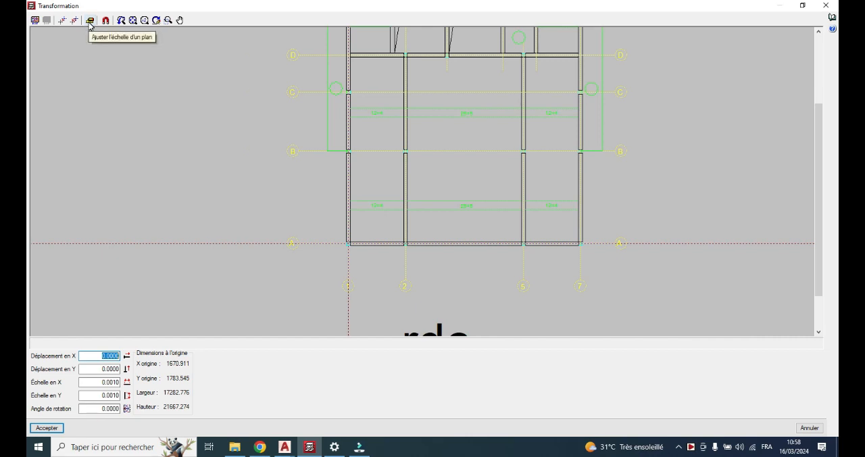
Begin adjusting the RDC plan's scale and activate object snaps for picking the reference points
left_click(90, 21)
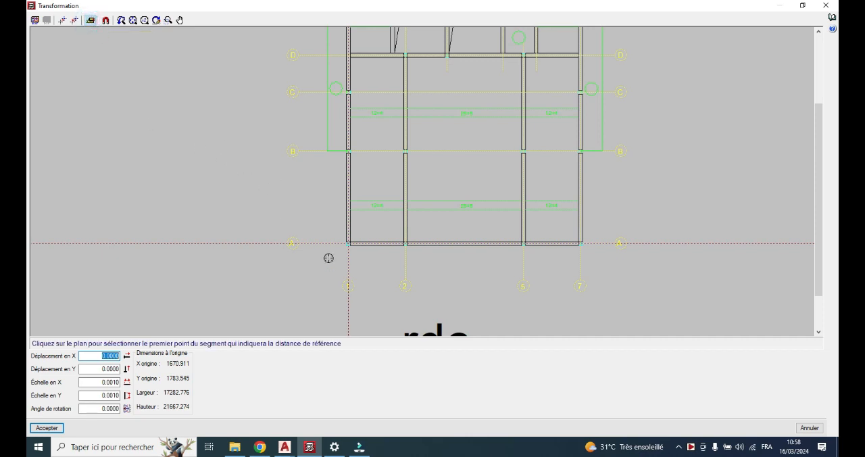
scroll(345, 252, "up", 2)
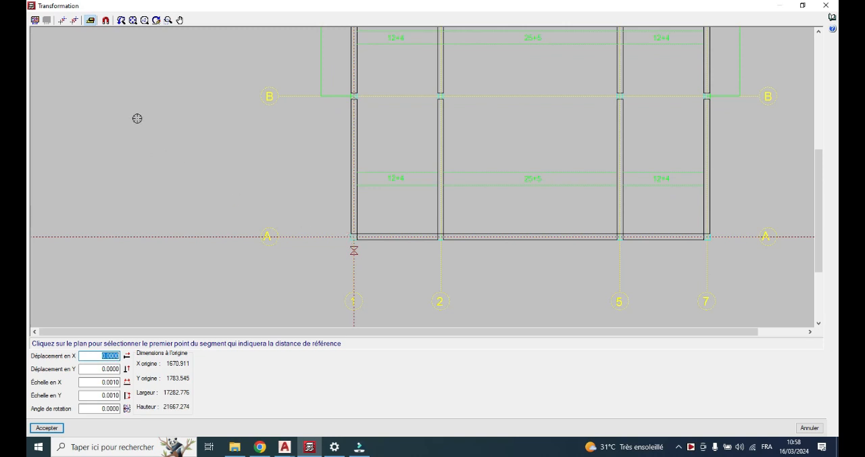
left_click(106, 21)
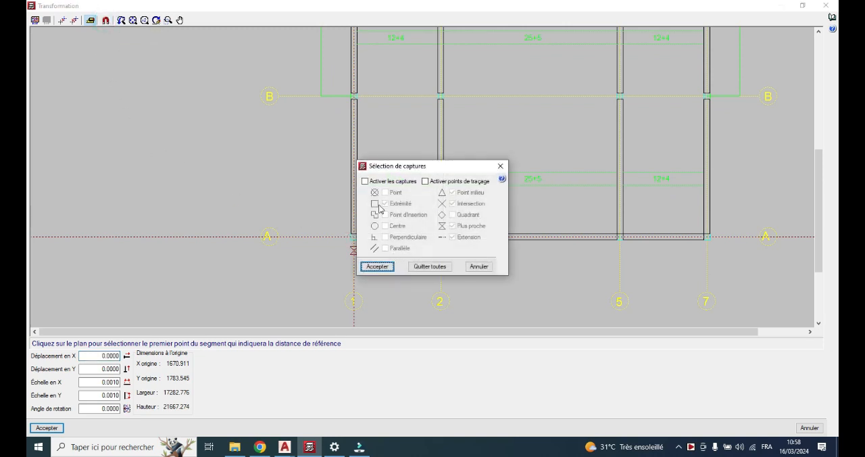
left_click(373, 181)
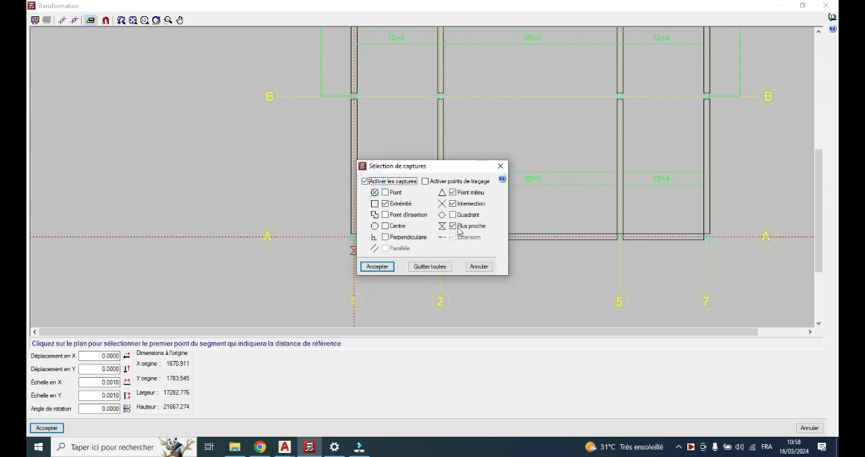
left_click(376, 267)
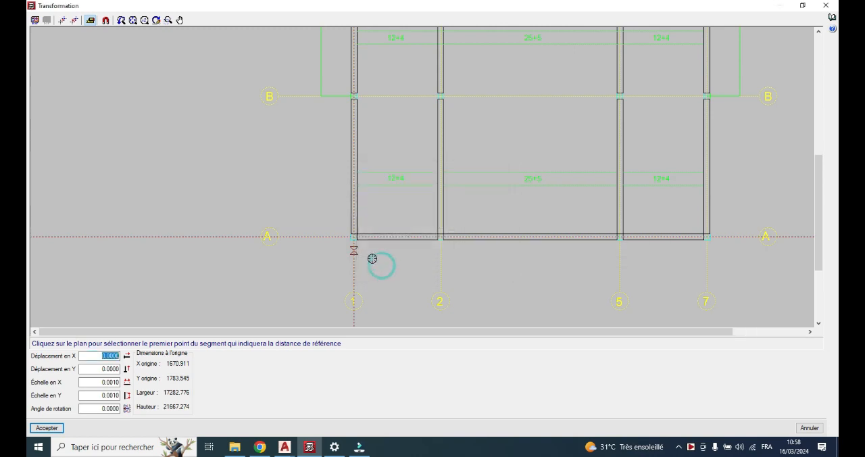
Try to rescale the plan using the lower edge of the column at axes 1 and A as the reference distance
scroll(365, 257, "up", 2)
scroll(361, 246, "up", 3)
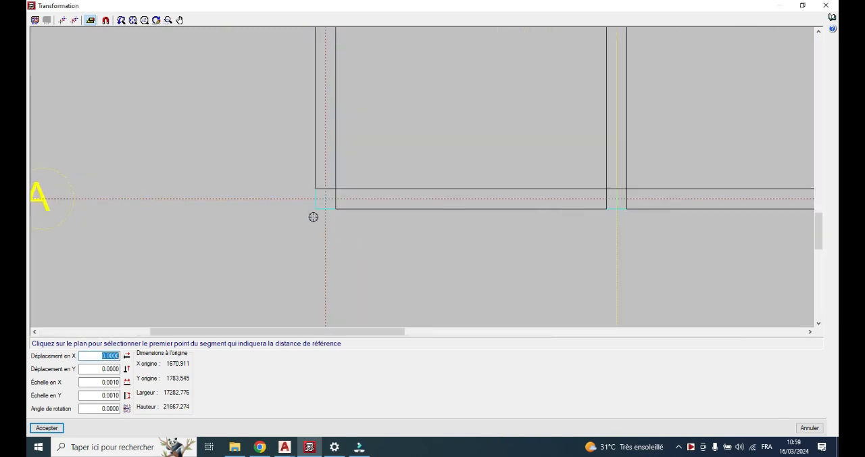
left_click(314, 209)
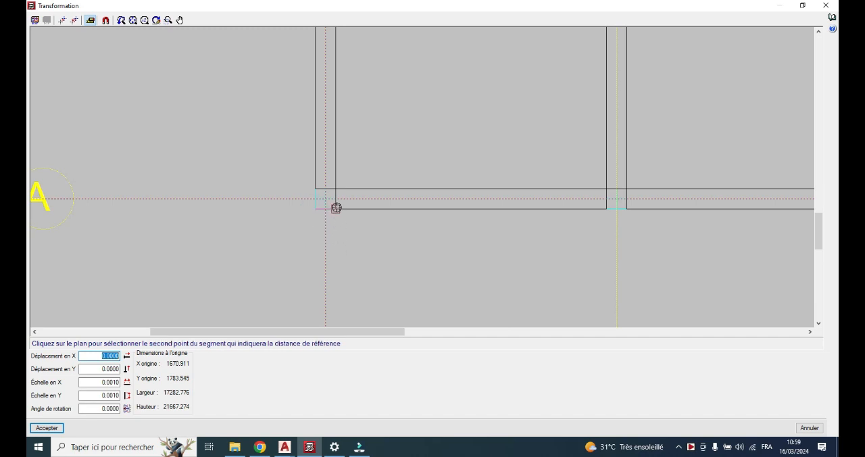
left_click(336, 207)
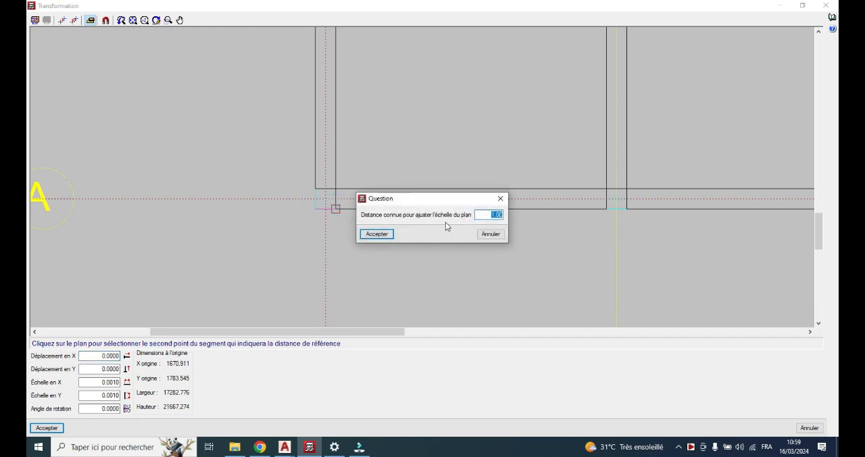
left_click(491, 234)
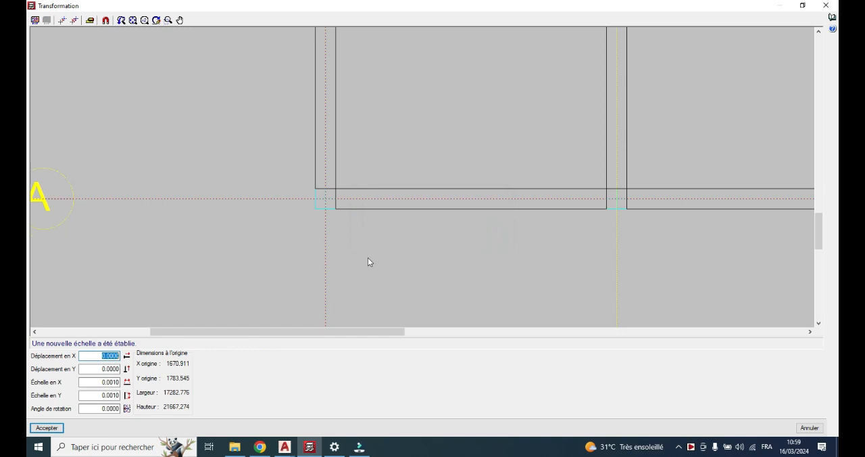
Try to set the plan's coordinate origin at the centre of the column at axes 1 and A
scroll(358, 260, "down", 4)
scroll(371, 265, "up", 4)
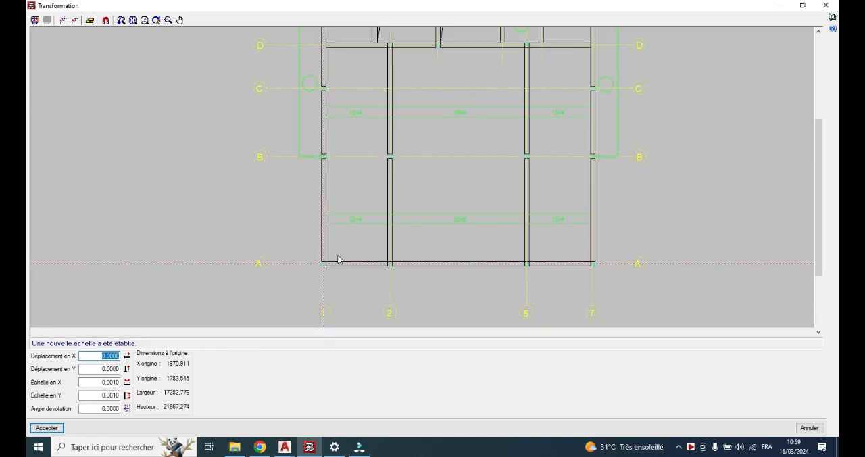
scroll(320, 277, "up", 3)
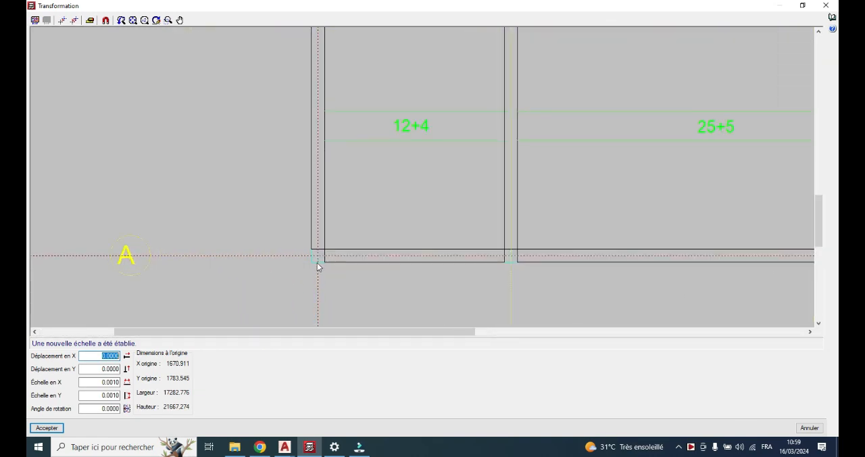
left_click(62, 20)
scroll(318, 267, "up", 3)
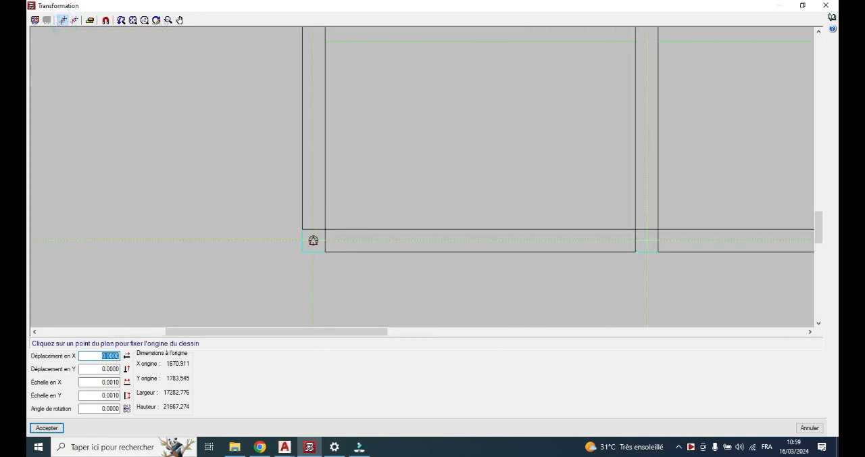
key("Escape")
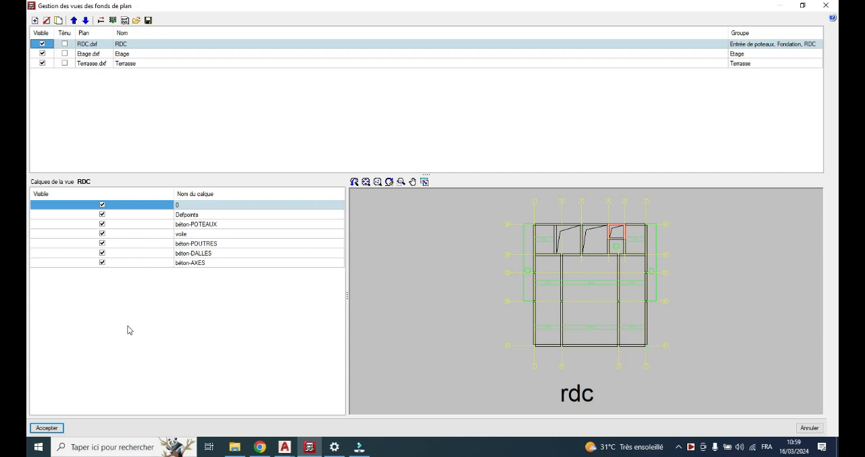
Close the background plan manager and return to the column entry plan
left_click(43, 428)
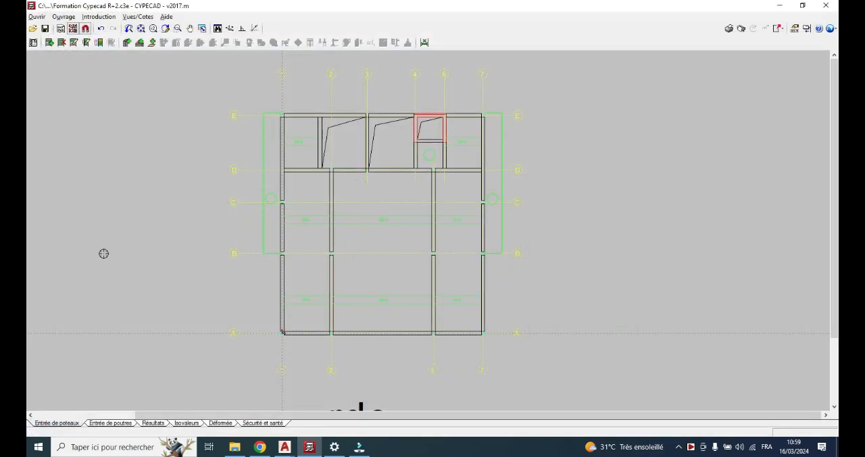
scroll(355, 229, "down", 3)
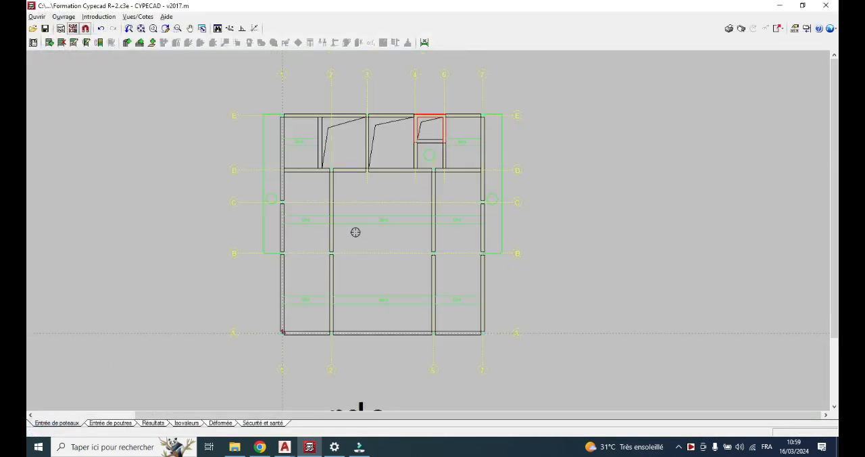
scroll(325, 194, "up", 1)
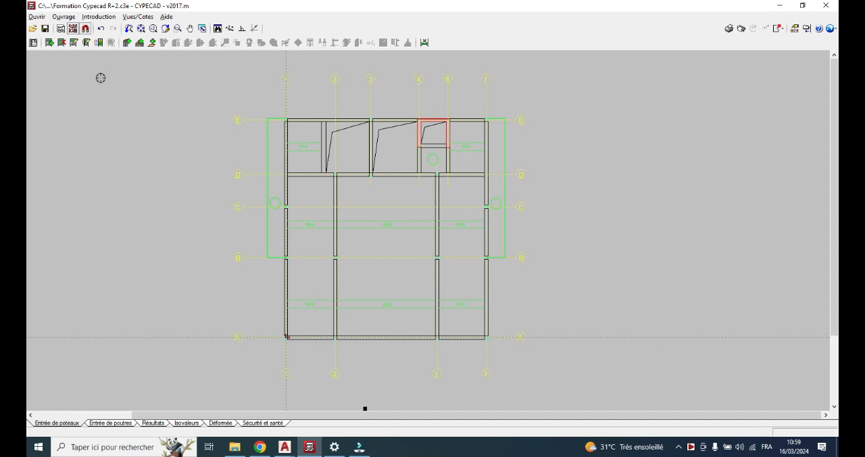
Review which background views are assigned to the Terrasse, Etage, RDC, Fondation and Entrée de poteaux groups
left_click(60, 30)
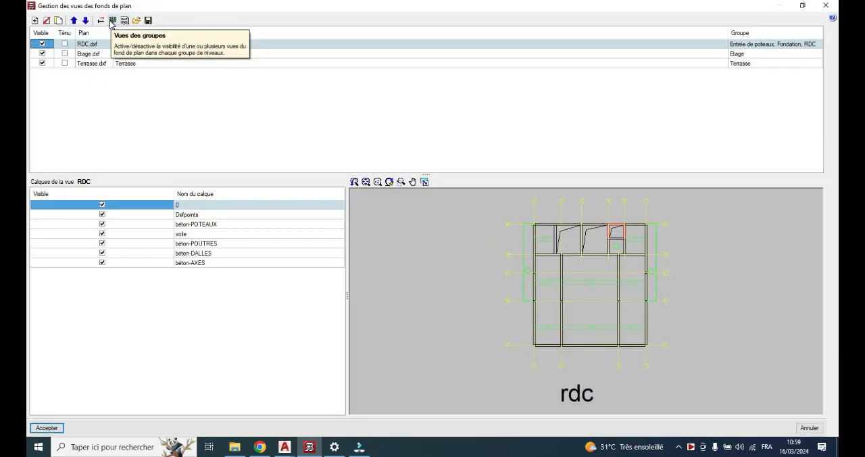
left_click(113, 21)
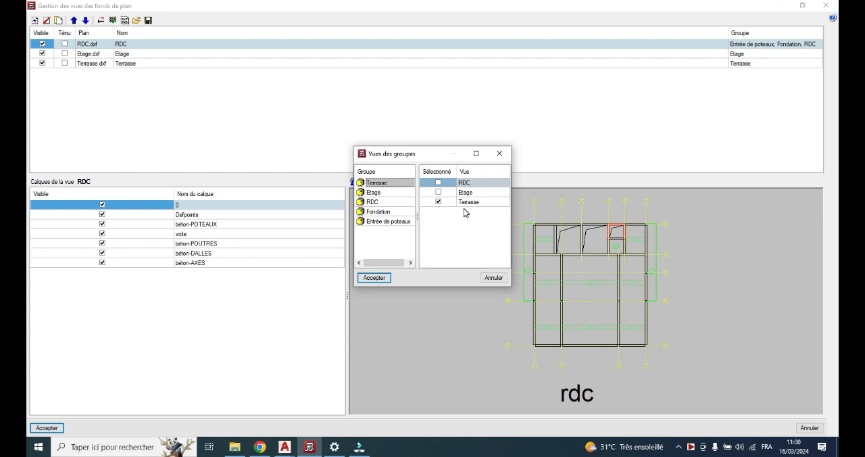
left_click(386, 193)
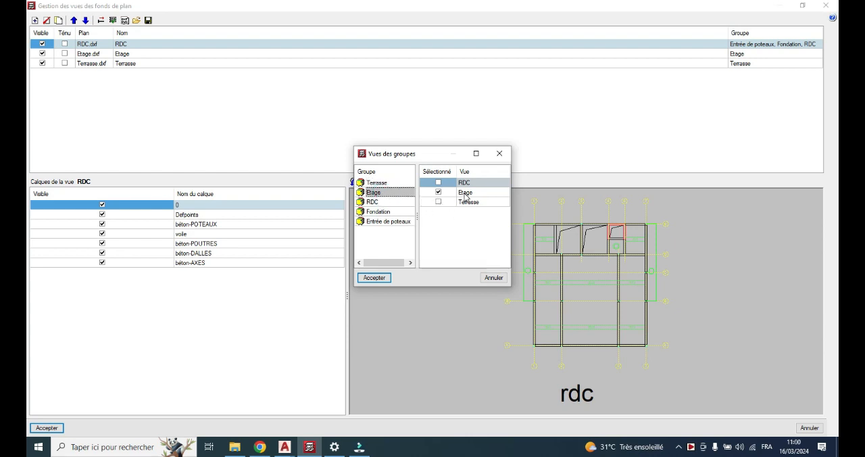
left_click(399, 202)
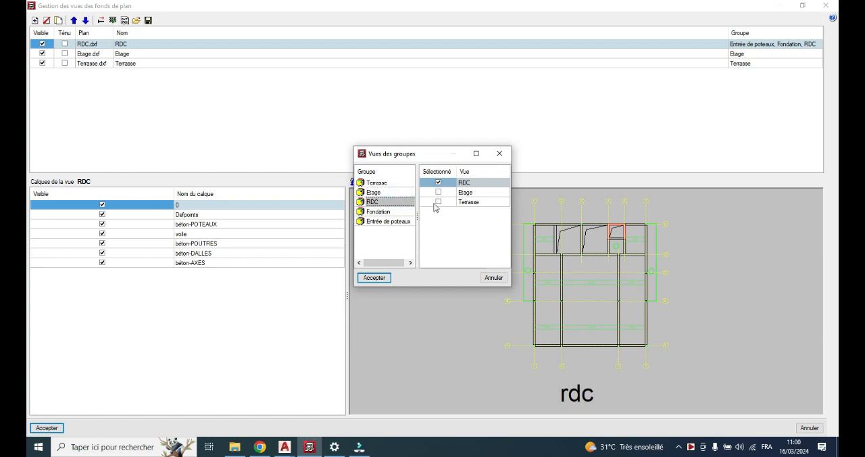
left_click(402, 213)
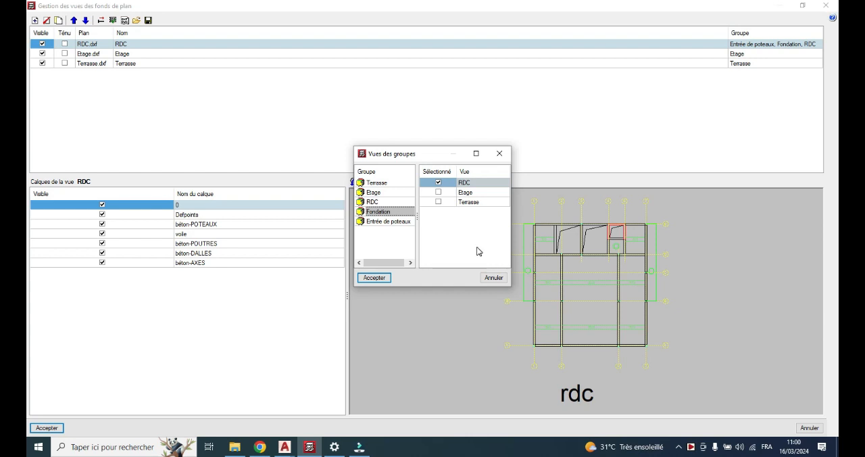
left_click(398, 223)
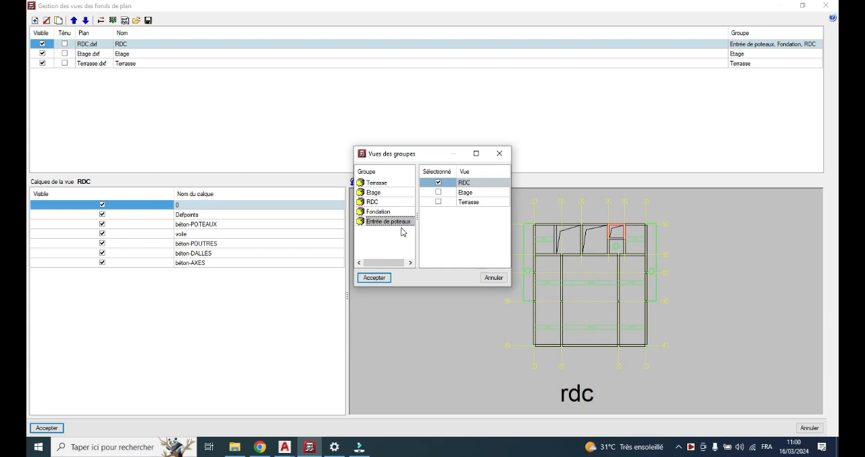
Assign the Etage and Terrasse views, along with RDC, to the Entrée de poteaux group and display the overlaid plans
left_click(438, 192)
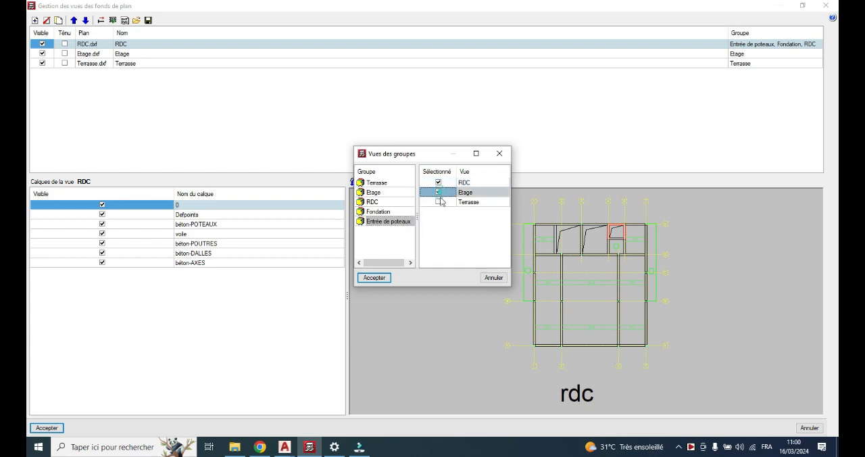
left_click(438, 201)
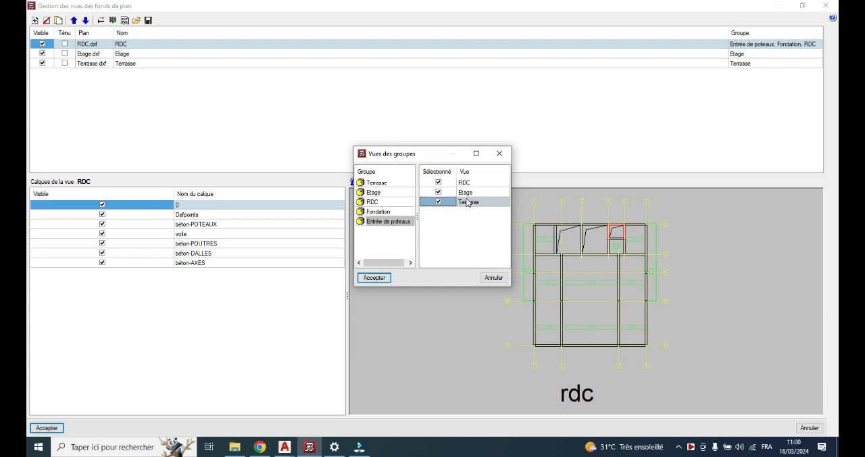
left_click(439, 182)
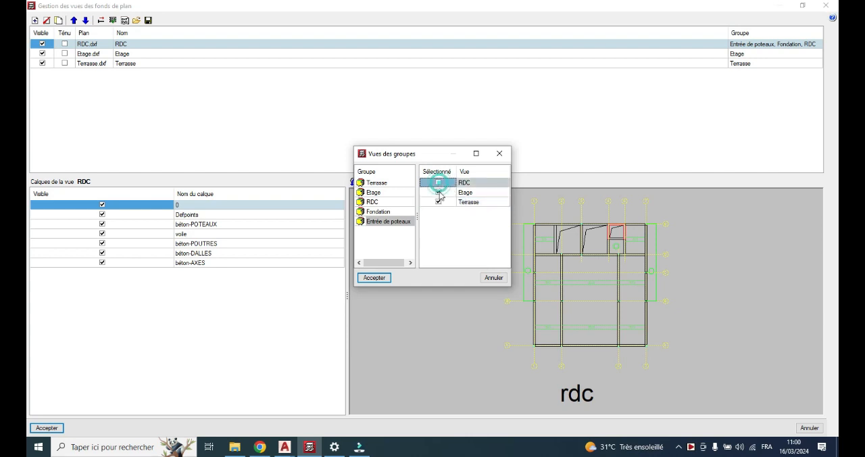
left_click(438, 201)
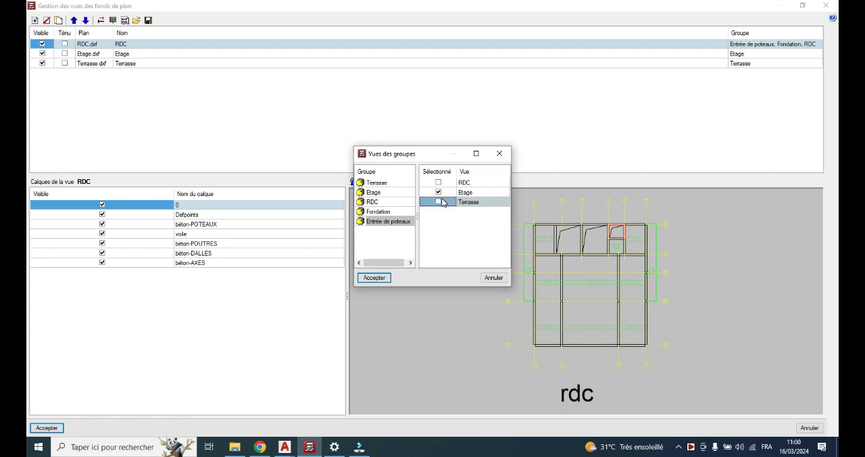
left_click(438, 182)
left_click(438, 202)
left_click(374, 278)
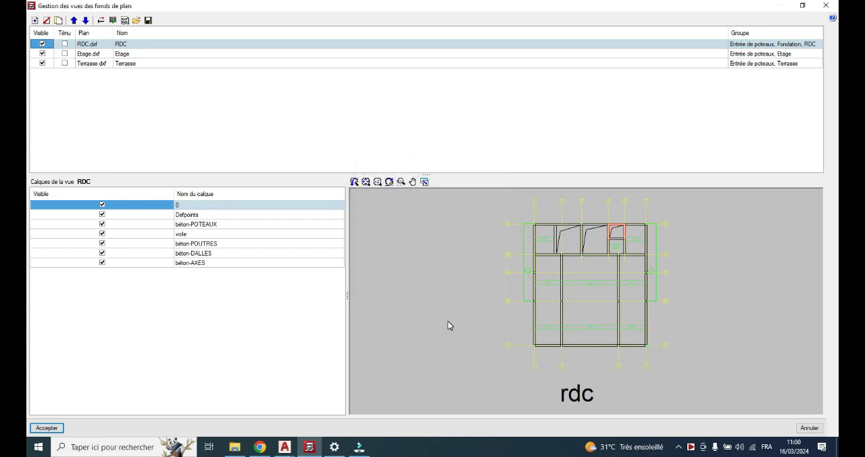
left_click(57, 430)
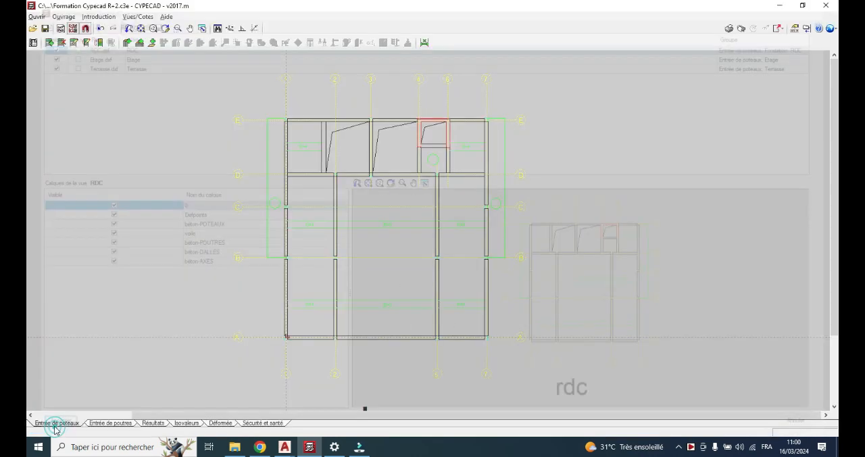
scroll(304, 220, "down", 1)
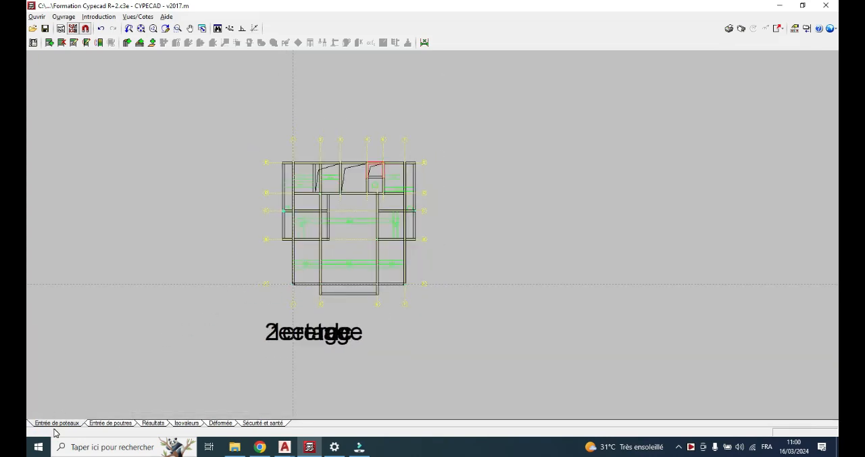
scroll(296, 351, "up", 5)
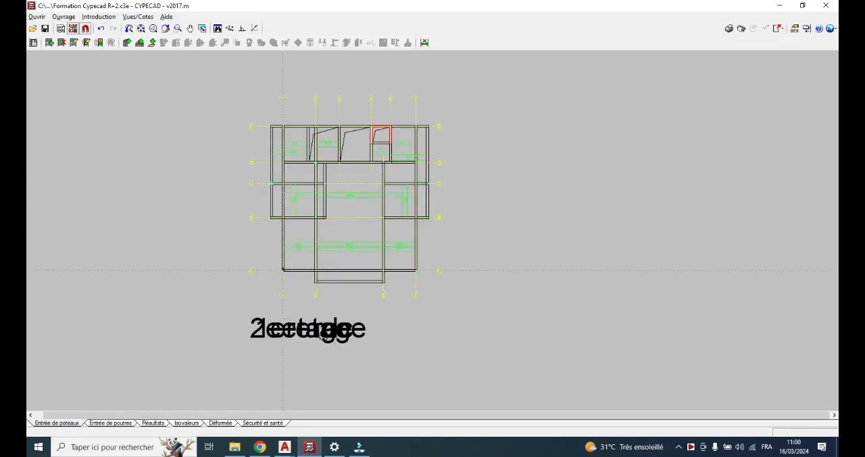
Hide the Etage and Terrasse background views so only the RDC plan is displayed for column entry
scroll(296, 330, "up", 1)
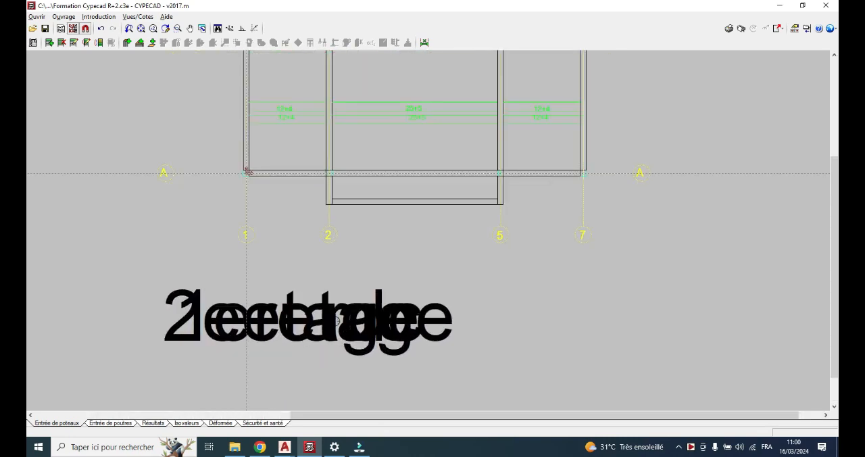
scroll(299, 345, "down", 5)
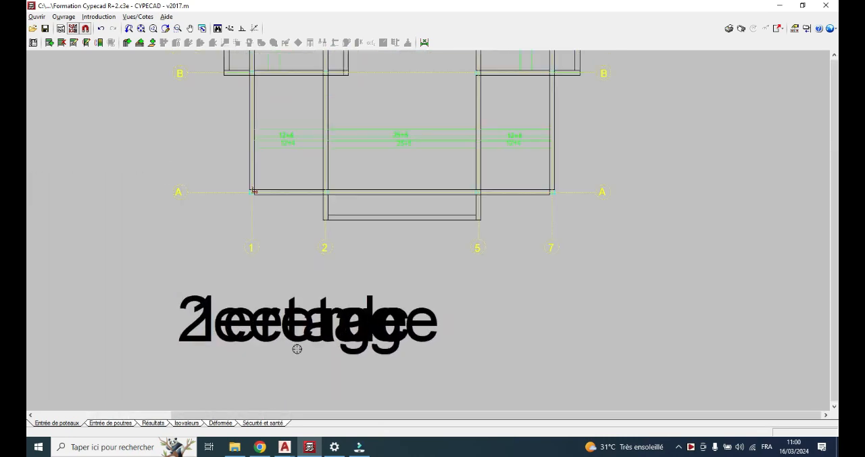
scroll(299, 338, "down", 3)
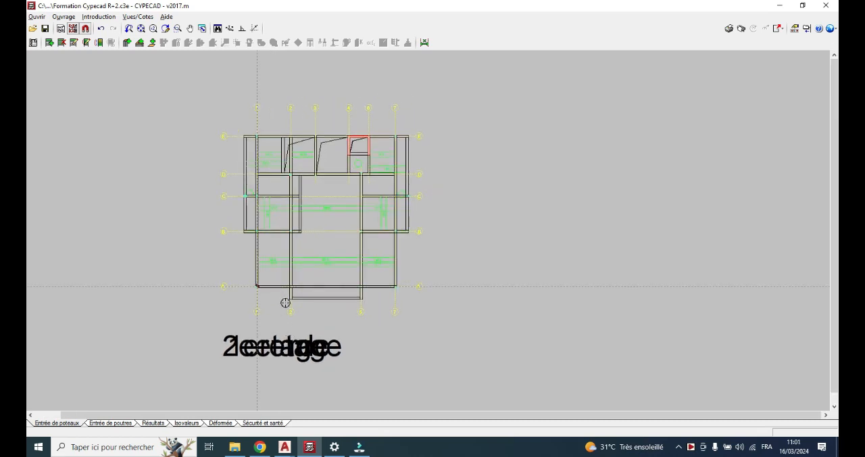
left_click(73, 29)
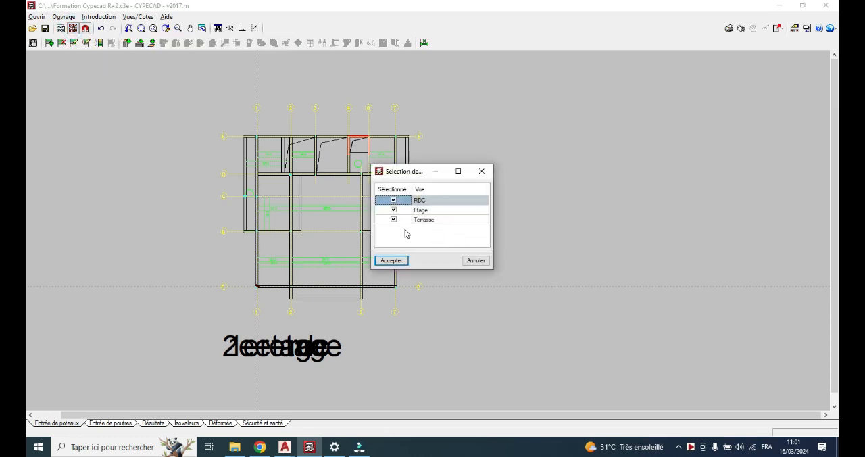
left_click(394, 210)
left_click(395, 219)
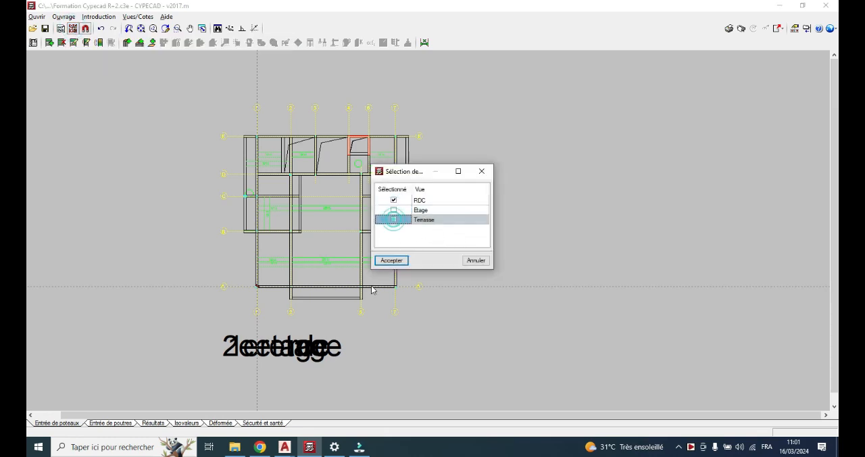
left_click(402, 259)
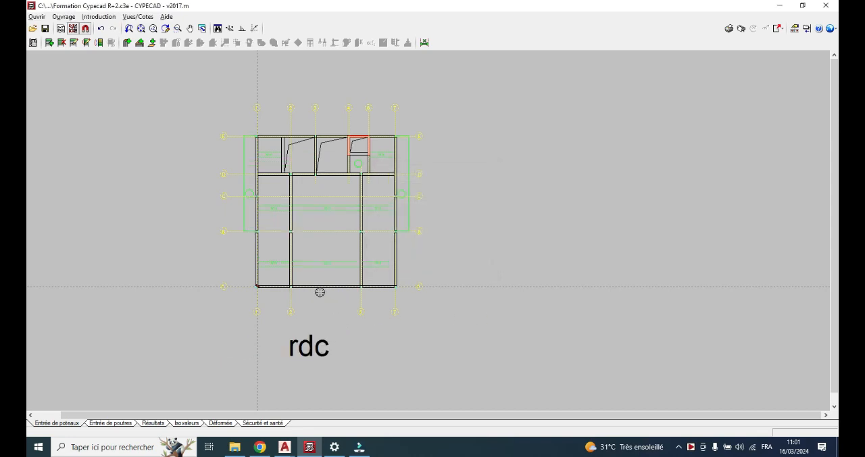
scroll(319, 292, "up", 4)
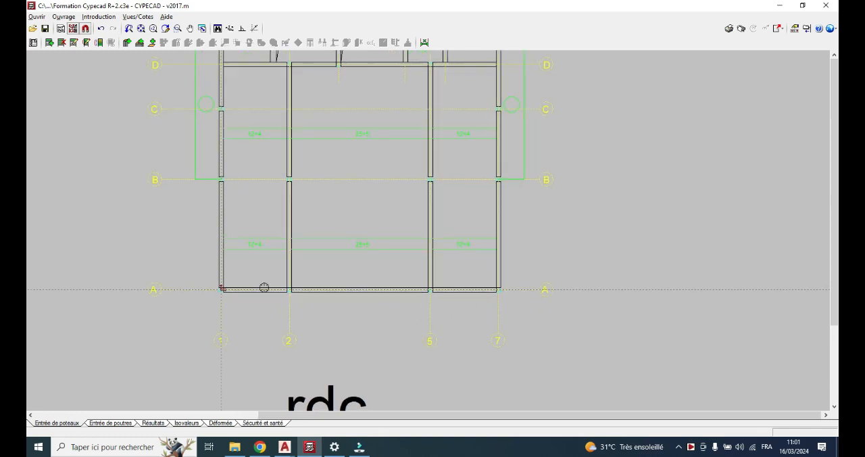
scroll(263, 287, "down", 5)
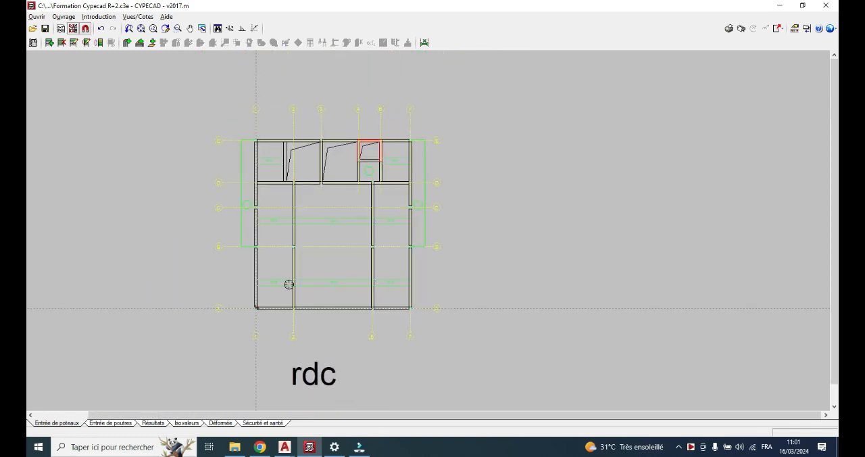
Switch to the Plan R+3 drawing in AutoCAD and examine the column layout on the rdc plan beside 1eretage
left_click(284, 447)
left_click(118, 402)
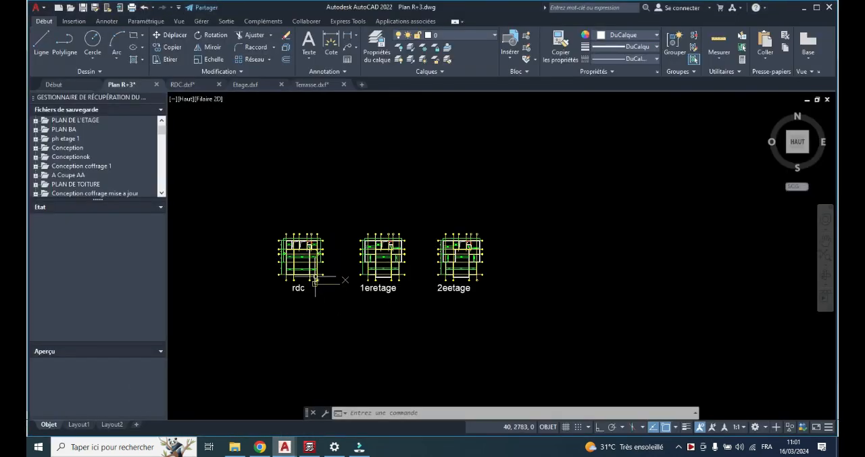
scroll(284, 279, "up", 6)
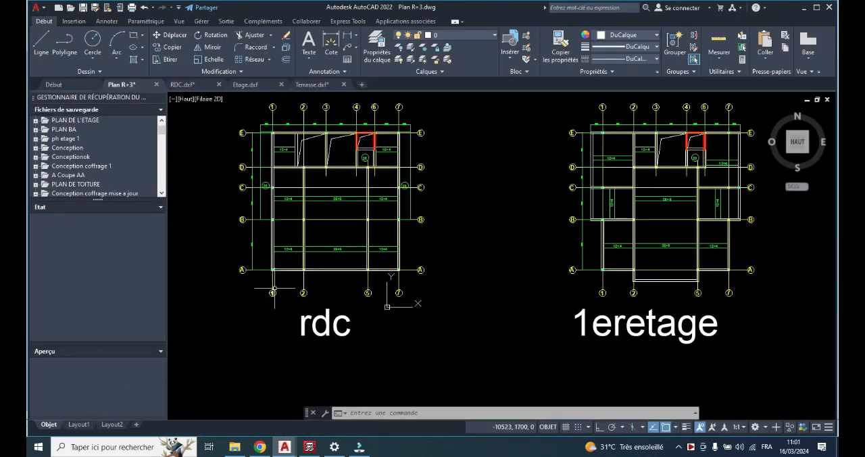
scroll(287, 267, "down", 2)
scroll(294, 230, "up", 4)
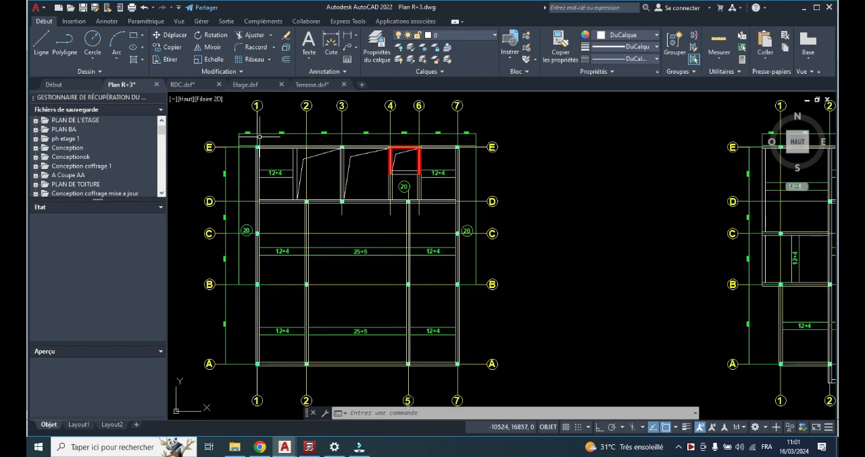
scroll(258, 154, "up", 2)
scroll(259, 162, "down", 2)
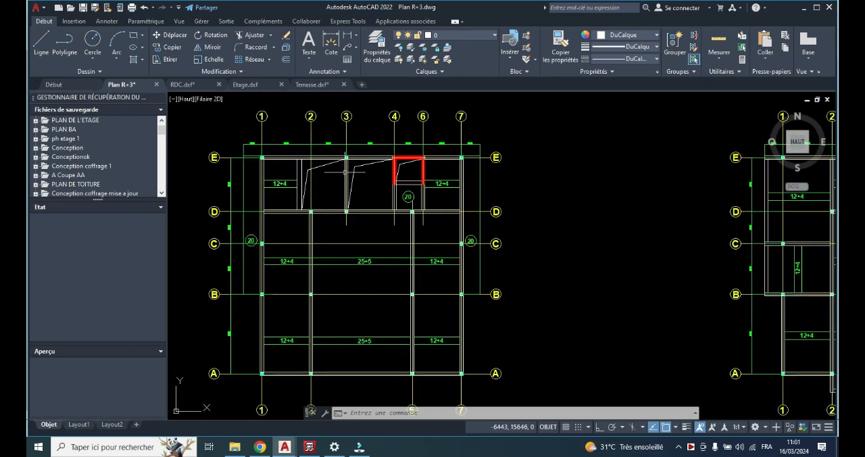
scroll(476, 173, "down", 2)
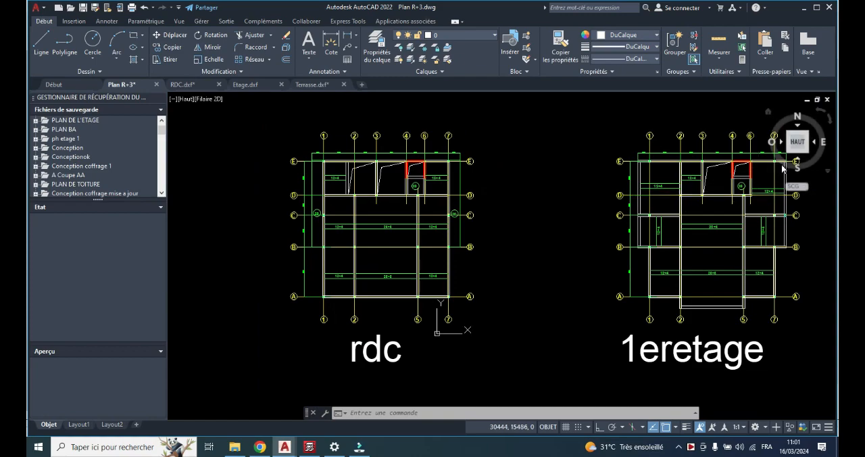
scroll(368, 212, "up", 4)
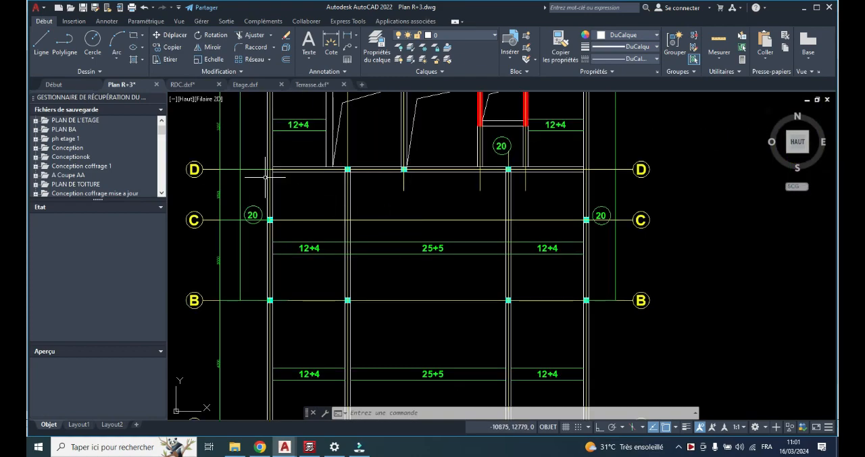
scroll(322, 214, "down", 2)
scroll(332, 215, "down", 2)
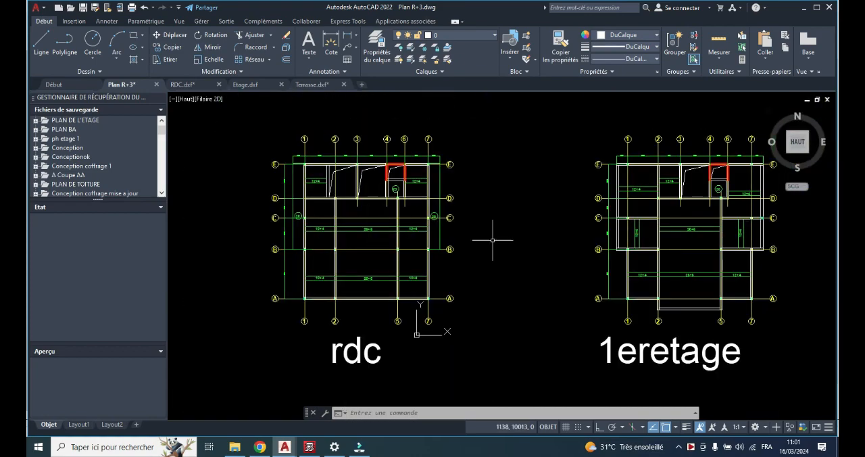
Compare the columns along axis C between the rdc and 1eretage plans, including the outer end beyond axis 7
scroll(818, 226, "up", 2)
scroll(743, 201, "up", 3)
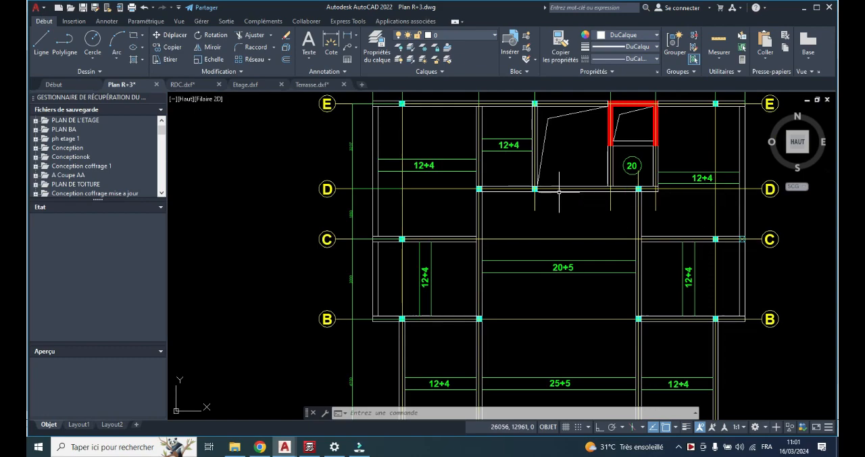
scroll(572, 200, "down", 3)
scroll(356, 220, "up", 4)
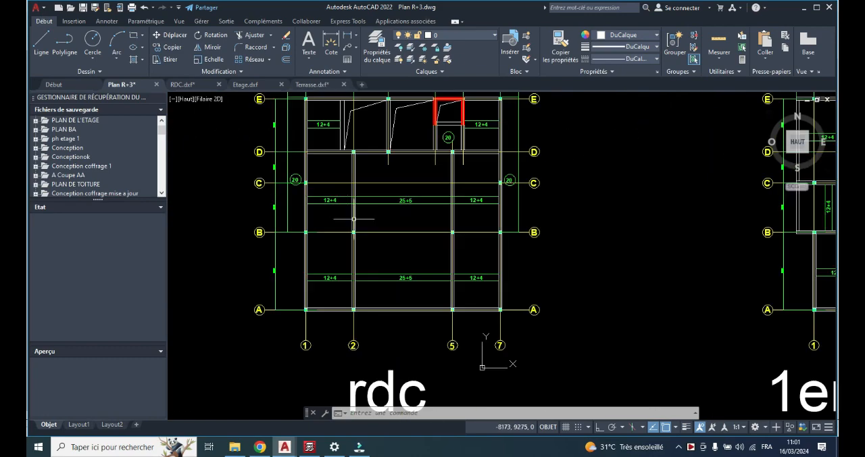
scroll(284, 181, "up", 2)
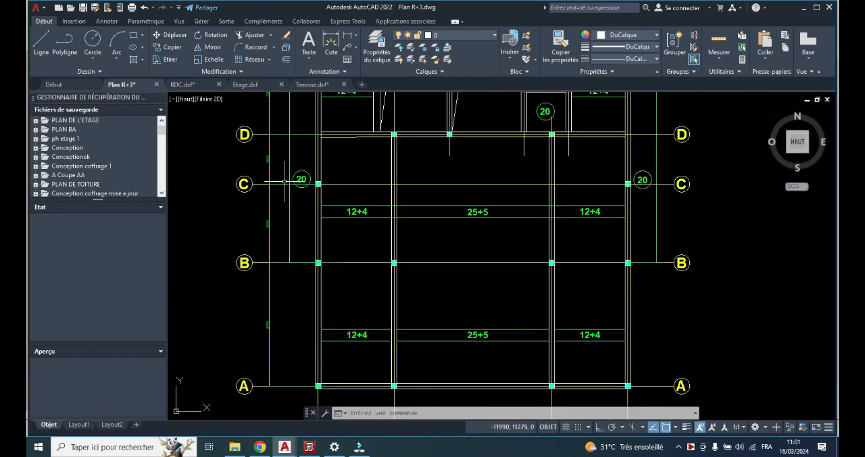
scroll(607, 190, "down", 4)
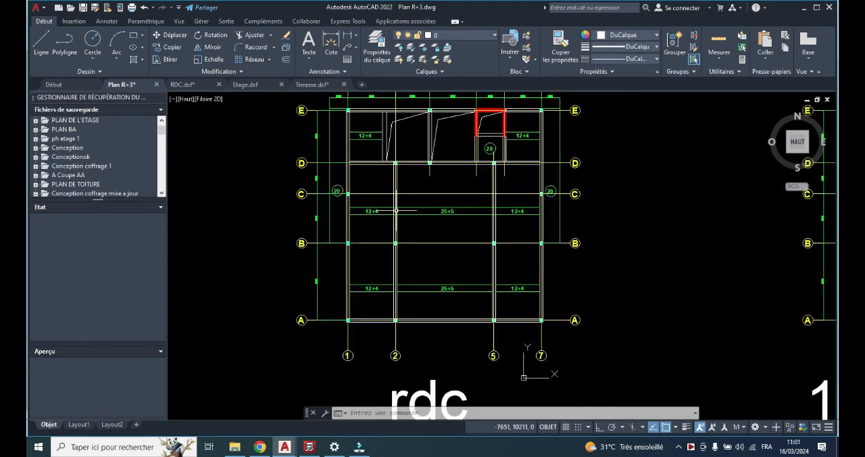
scroll(697, 205, "up", 4)
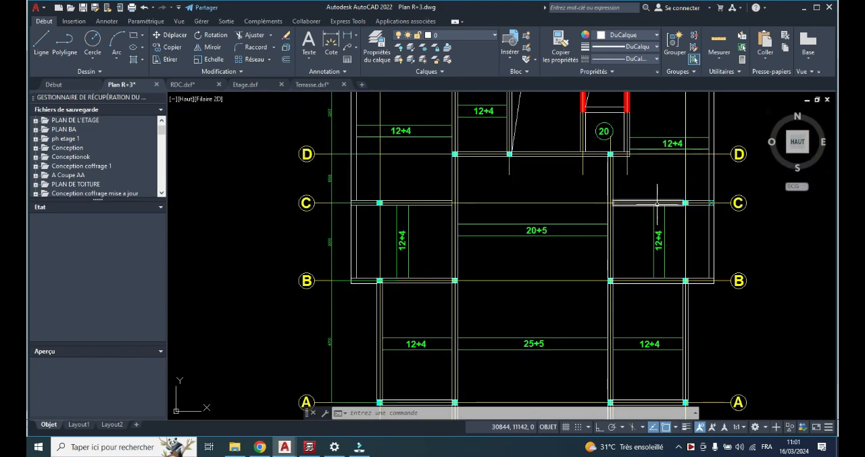
scroll(684, 204, "up", 4)
scroll(588, 211, "down", 2)
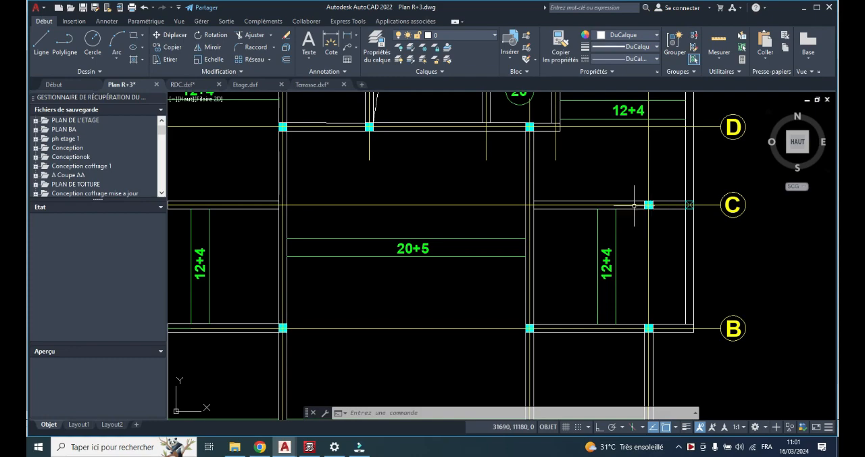
scroll(629, 206, "down", 5)
middle_click_drag(627, 209, 442, 216)
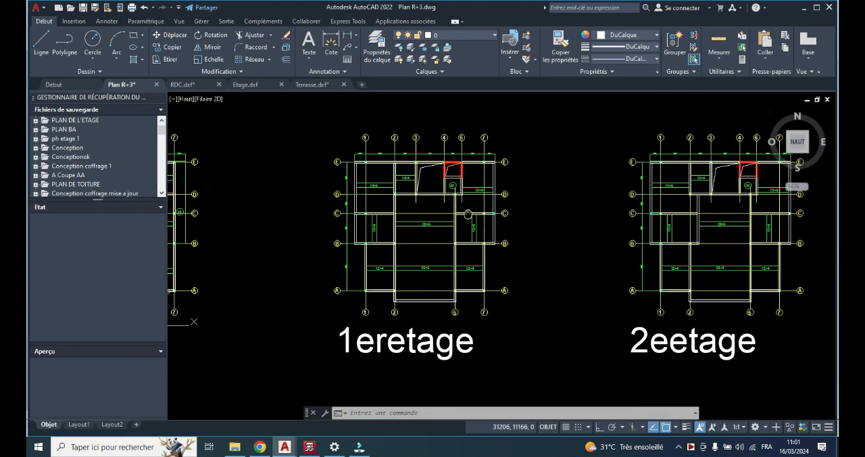
scroll(441, 222, "up", 4)
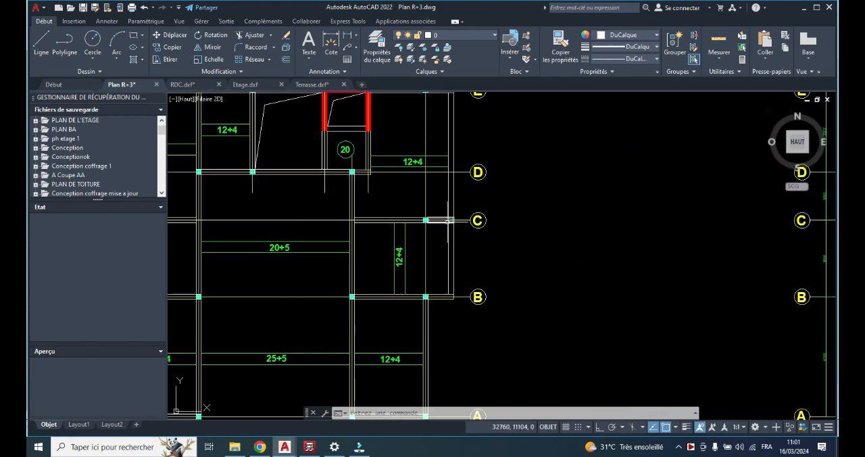
scroll(441, 222, "down", 5)
middle_click_drag(435, 221, 516, 218)
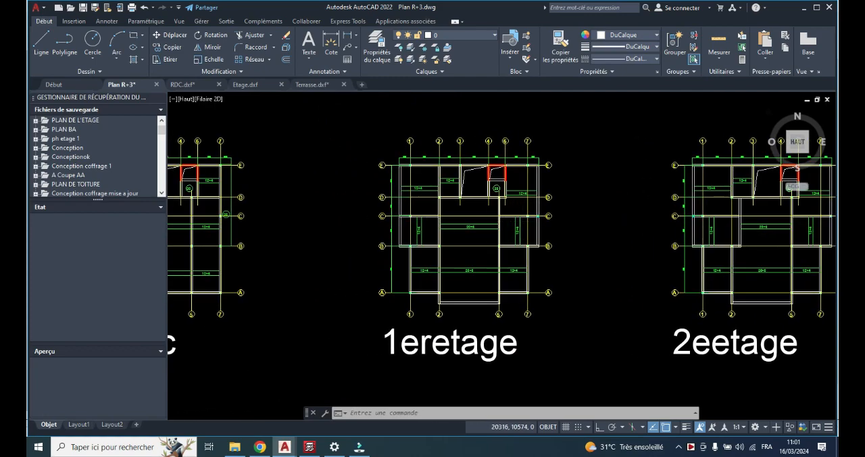
Compare the columns along axis C near axis 1 between the 1eretage and 2eetage plans
scroll(516, 218, "up", 5)
scroll(470, 203, "down", 8)
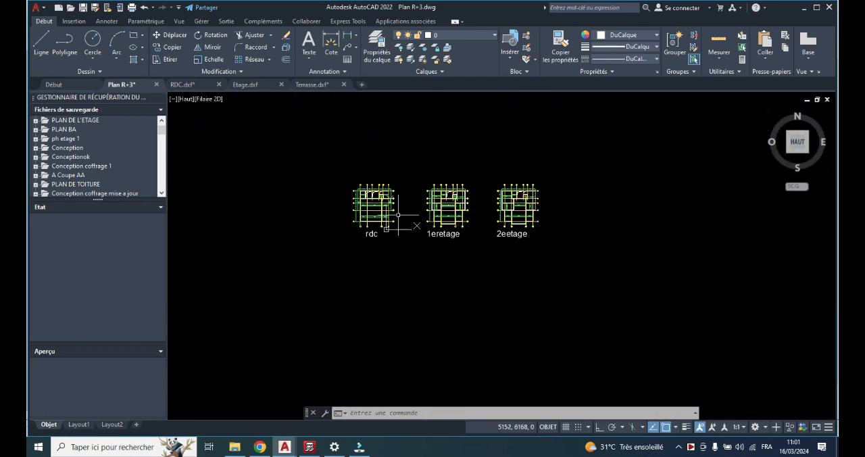
scroll(365, 216, "up", 3)
scroll(736, 169, "up", 4)
scroll(696, 196, "up", 6)
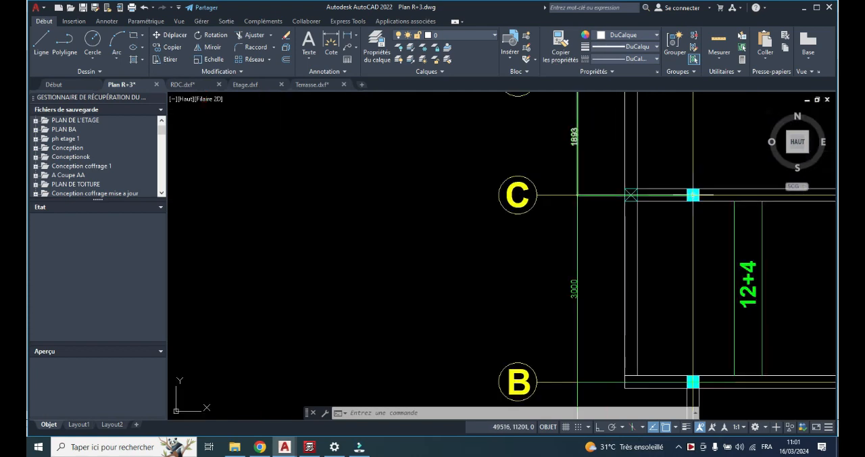
scroll(692, 196, "down", 6)
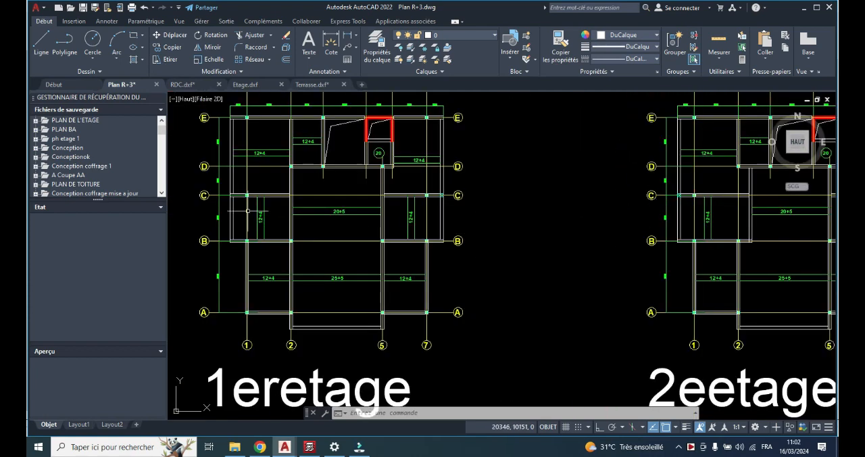
scroll(247, 195, "up", 4)
scroll(248, 190, "down", 6)
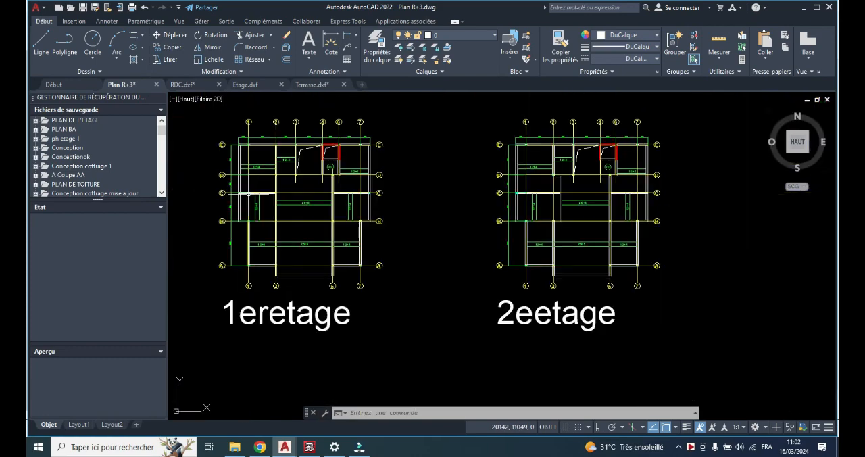
scroll(396, 196, "up", 2)
scroll(400, 175, "up", 3)
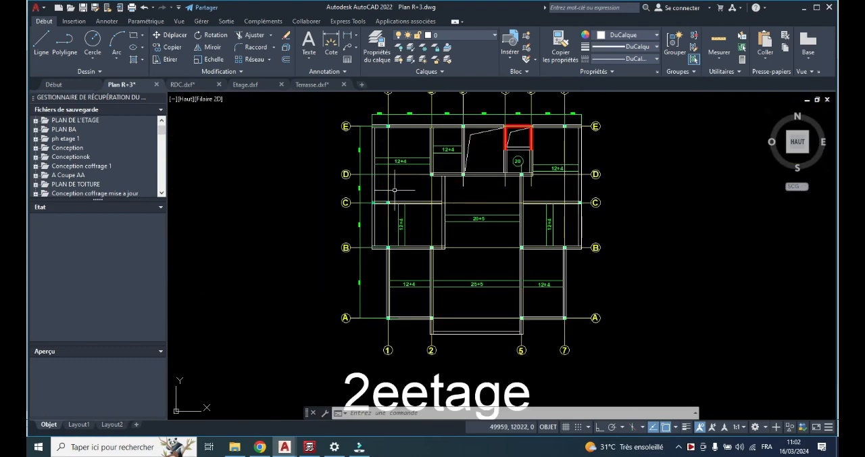
scroll(392, 206, "up", 1)
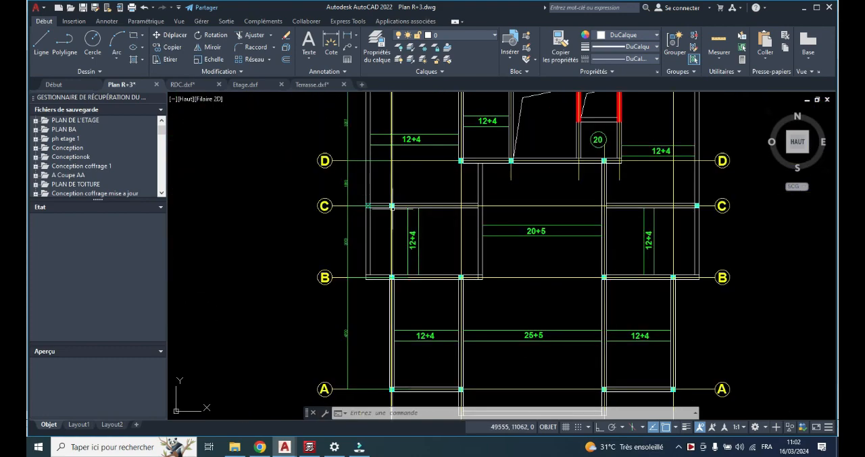
scroll(488, 209, "down", 4)
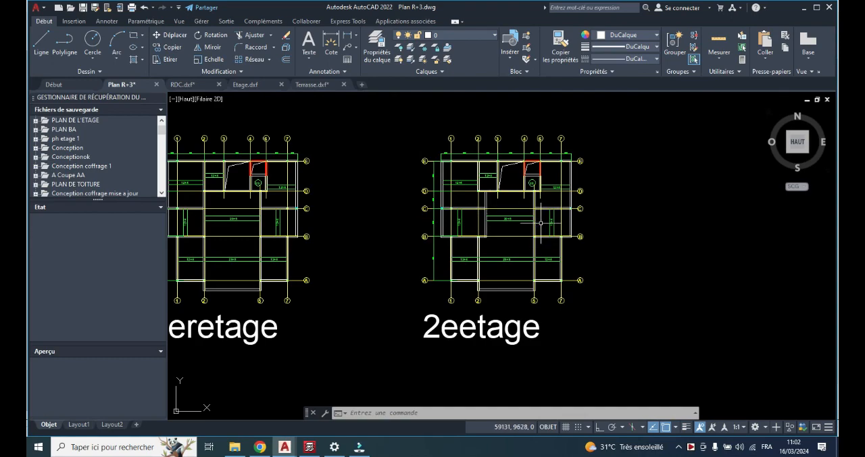
Examine the columns along axes A and B on the 2eetage and 1eretage plans
scroll(460, 248, "up", 3)
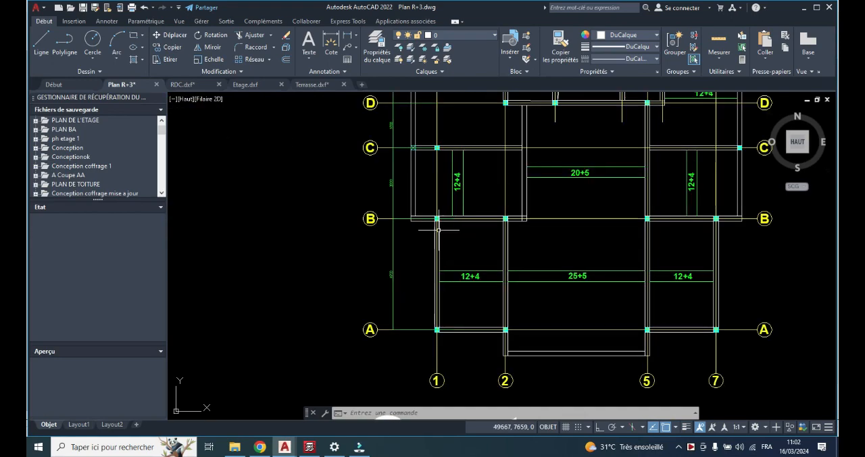
scroll(659, 233, "down", 5)
scroll(436, 236, "up", 4)
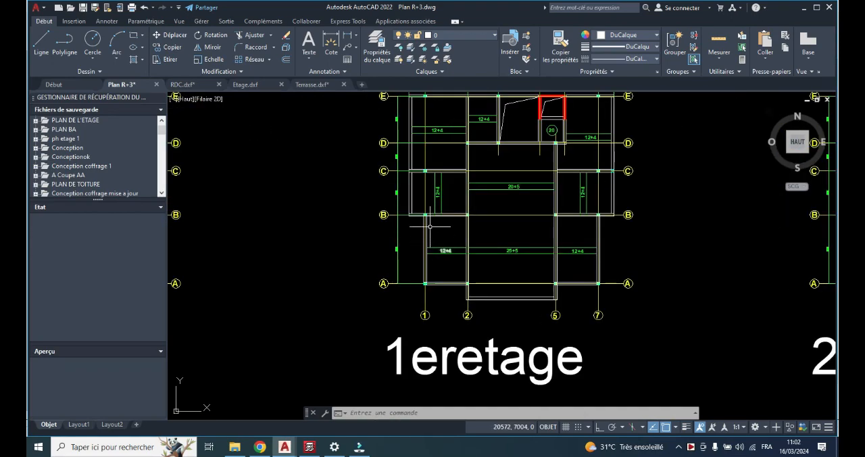
scroll(430, 227, "up", 1)
scroll(389, 233, "down", 1)
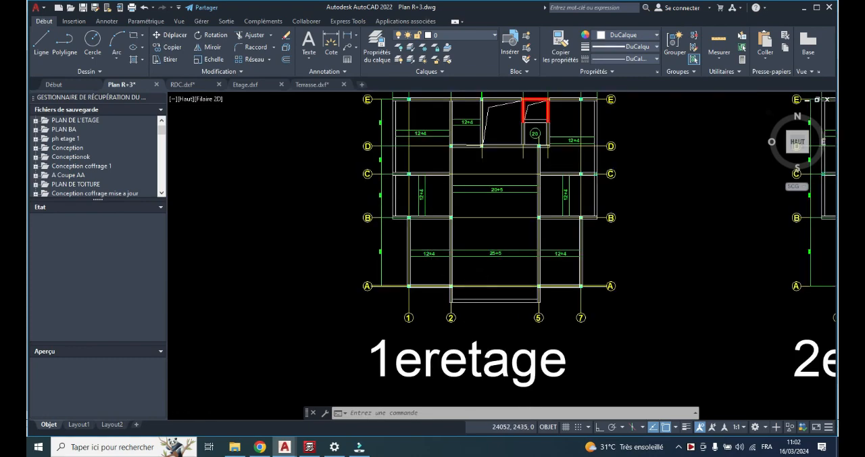
scroll(353, 251, "up", 3)
scroll(306, 240, "down", 3)
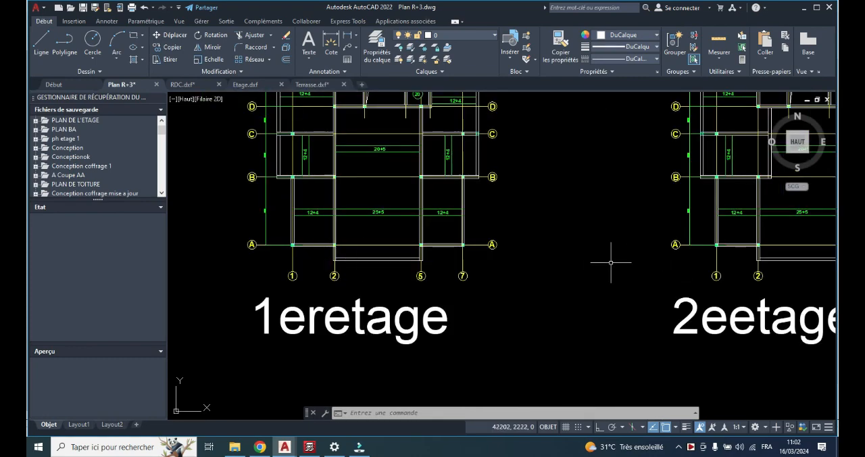
Compare the columns along axis A between the 1eretage and rdc plans, starting at axes 1 and 2
scroll(270, 246, "up", 6)
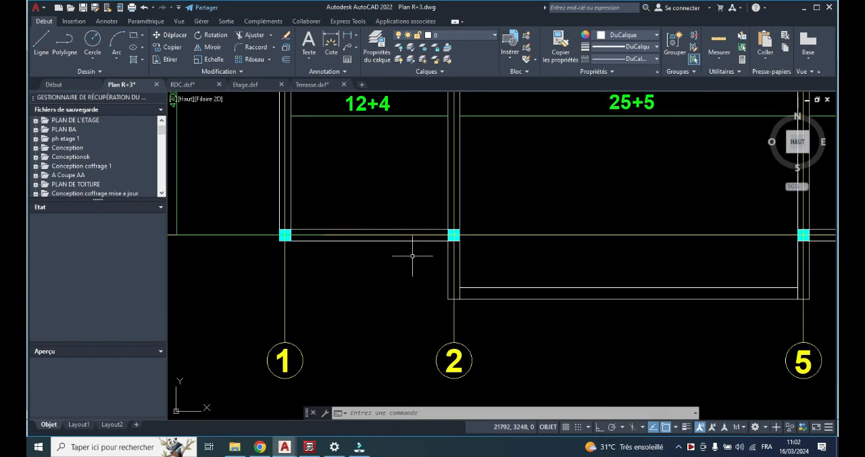
scroll(412, 256, "down", 6)
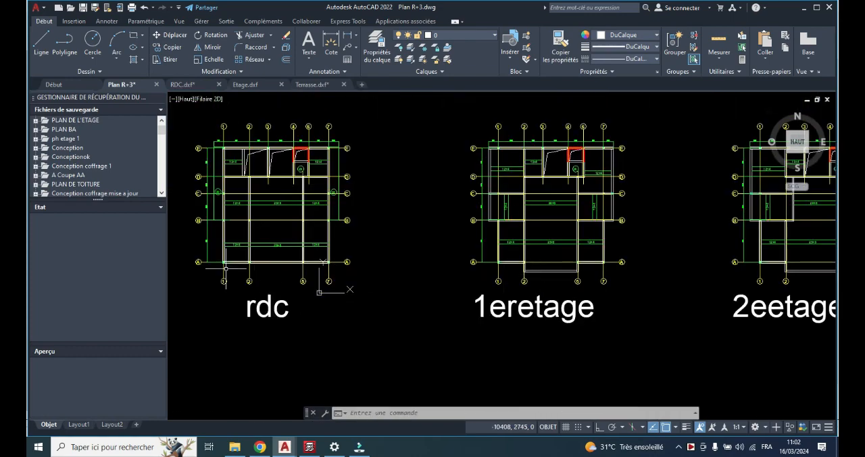
scroll(226, 268, "up", 6)
scroll(498, 272, "down", 6)
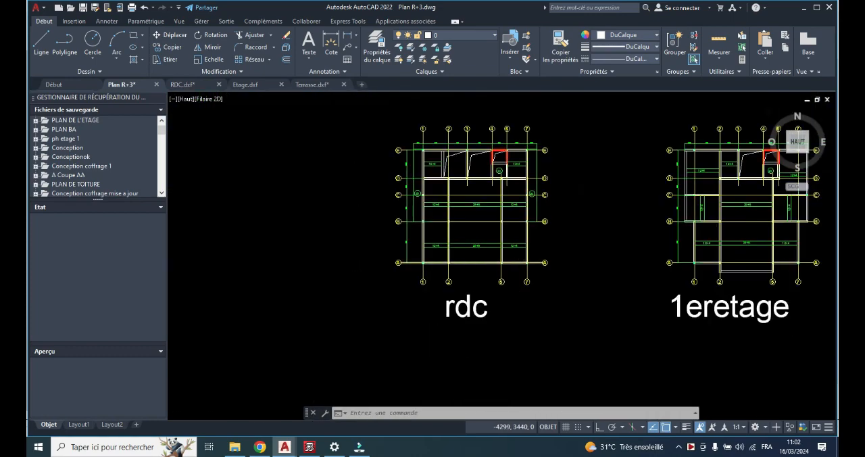
scroll(499, 272, "down", 2)
middle_click_drag(498, 272, 327, 281)
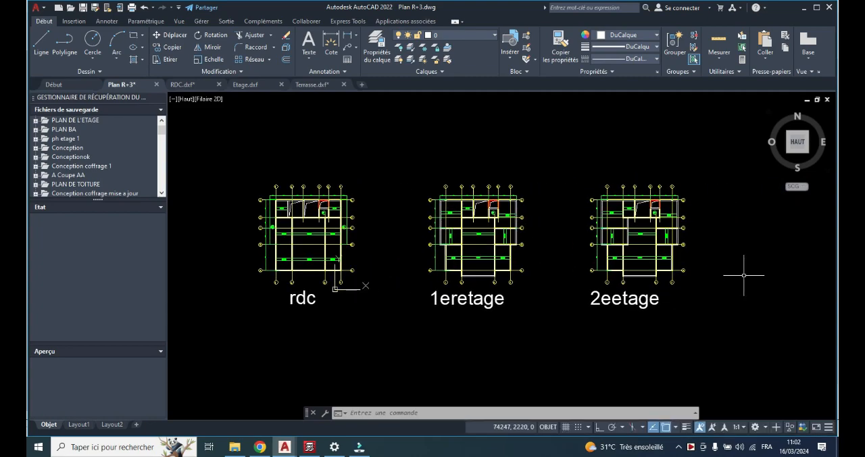
Examine the columns along axis A on the 2eetage plan and along axis C near axis 1 on the 1eretage plan
scroll(679, 260, "up", 6)
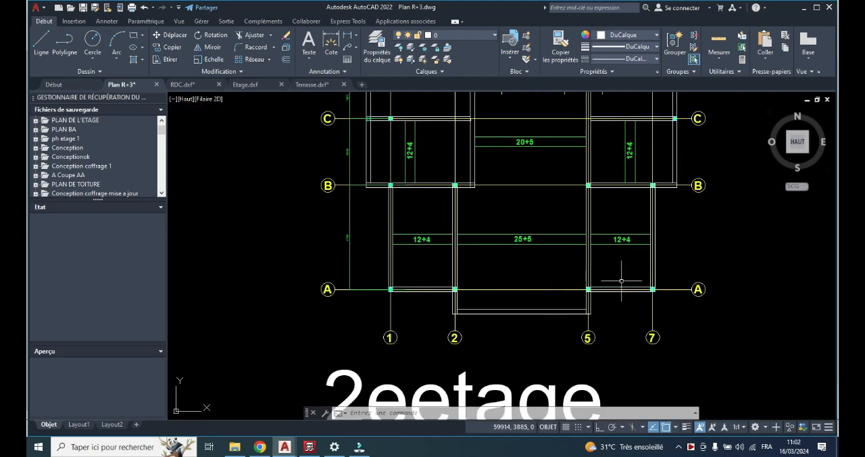
scroll(623, 283, "down", 2)
scroll(621, 276, "down", 4)
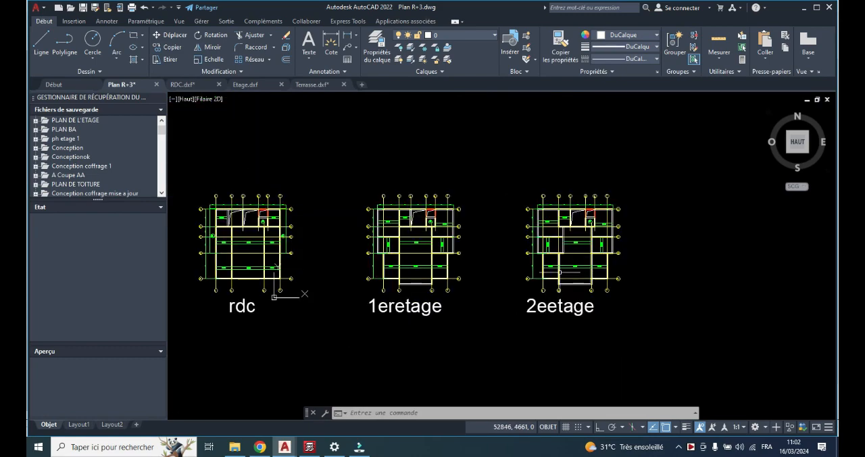
middle_click_drag(532, 275, 543, 276)
scroll(410, 240, "up", 4)
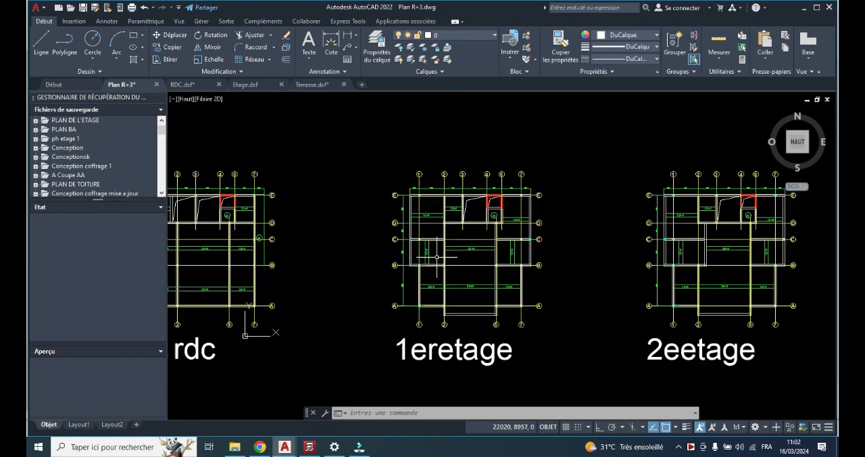
scroll(410, 240, "up", 2)
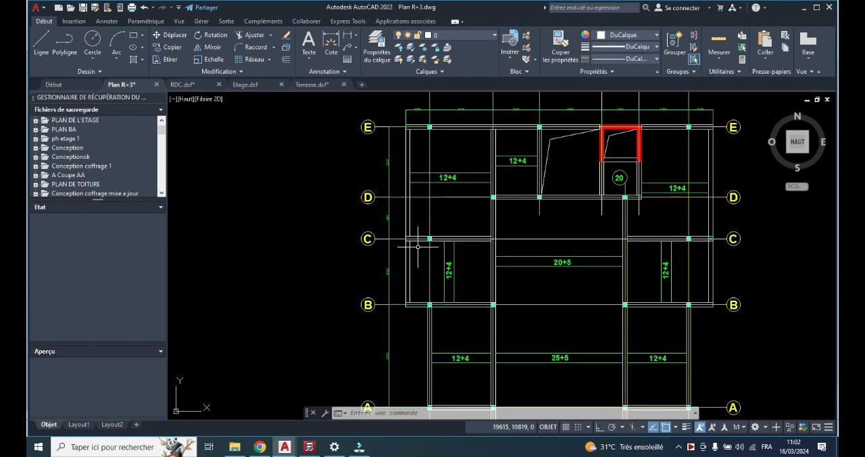
scroll(454, 238, "down", 2)
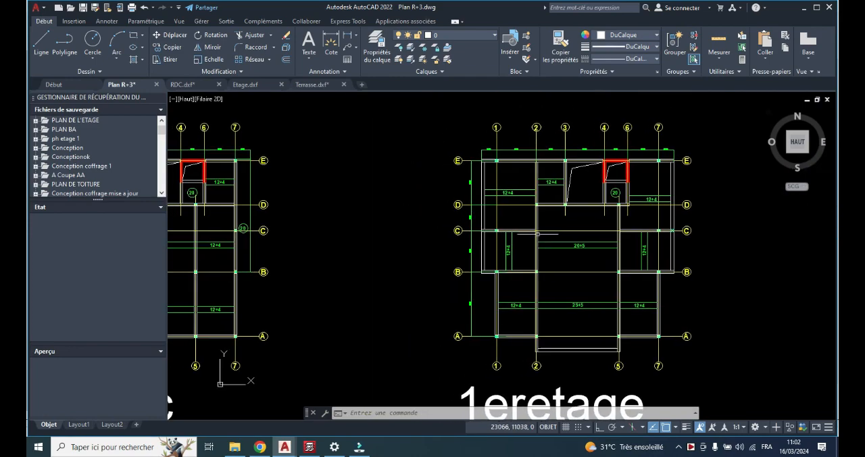
Switch to CYPECAD and examine the column positions on the rdc background plan from axis E to axis A
left_click(309, 446)
scroll(274, 137, "up", 2)
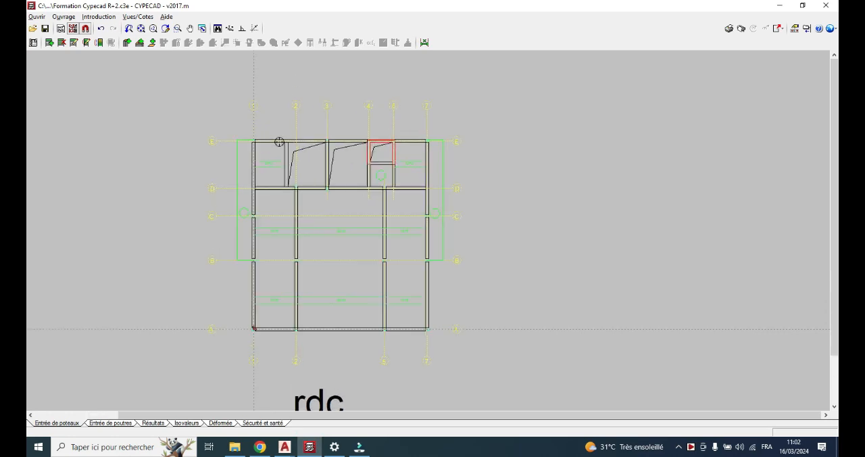
scroll(278, 139, "up", 2)
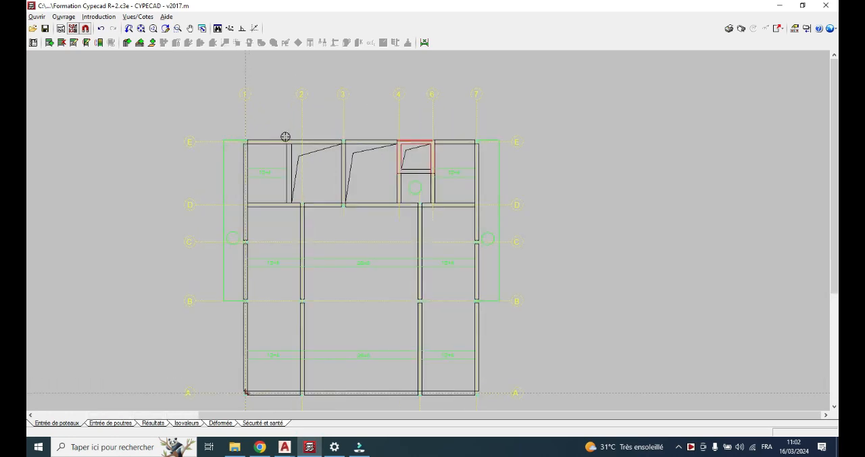
scroll(265, 150, "up", 1)
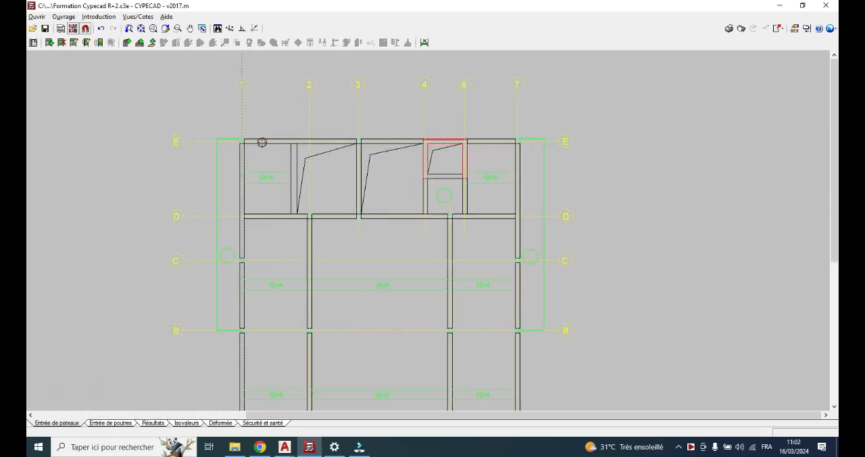
middle_click_drag(280, 176, 273, 128)
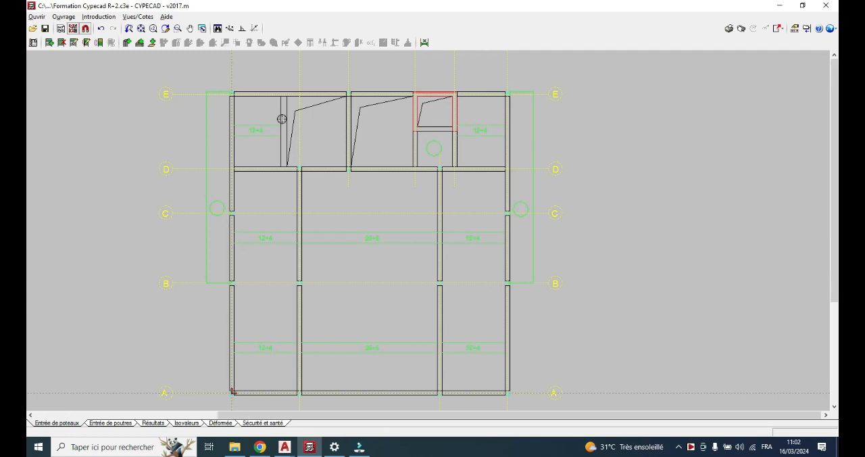
scroll(280, 118, "down", 3)
scroll(285, 119, "up", 1)
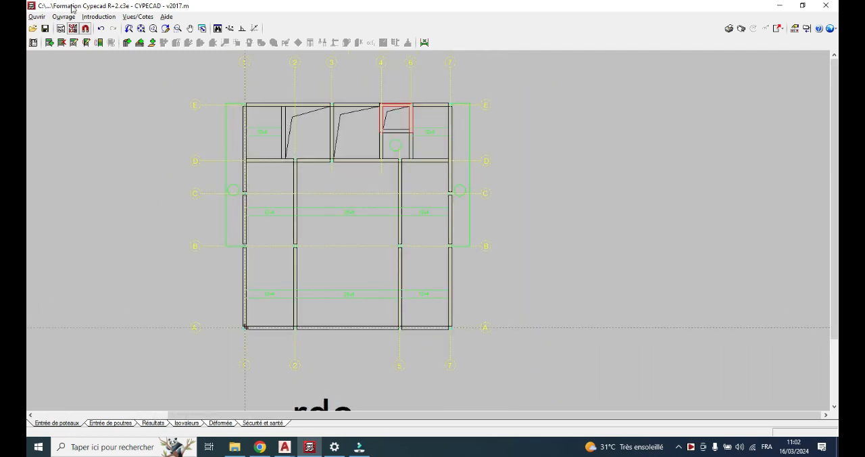
Start a new column and set its Terrasse buckling coefficients to 0.70 in both X and Y
left_click(99, 17)
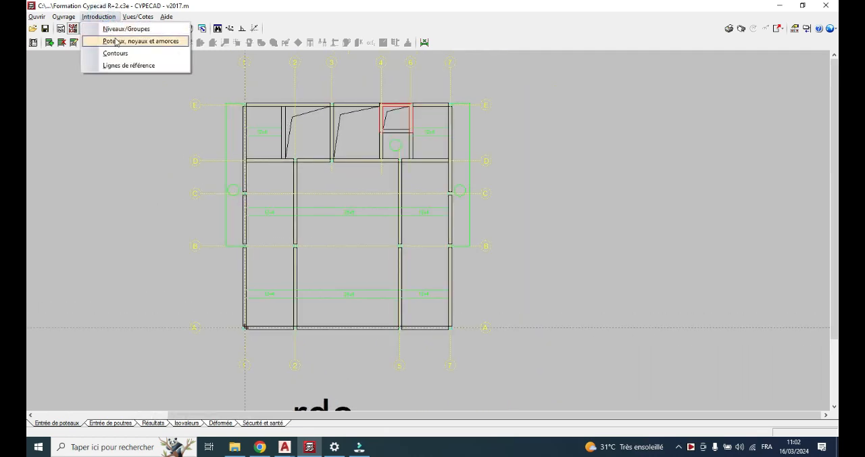
left_click(121, 42)
left_click(443, 206)
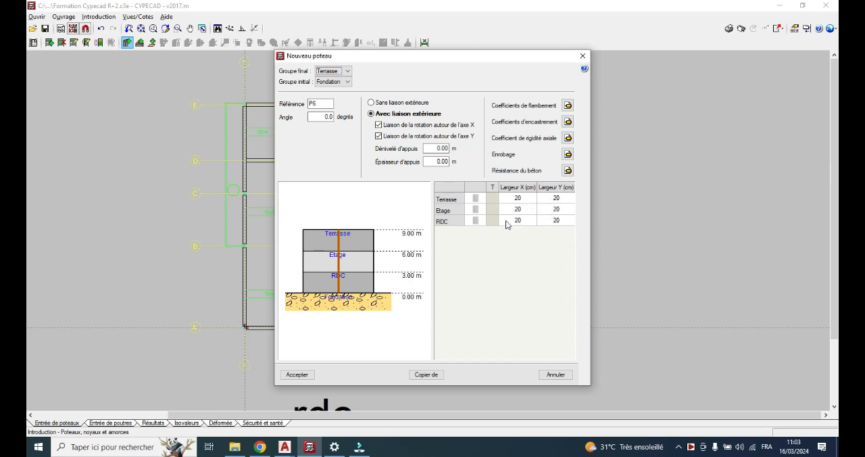
left_click(568, 106)
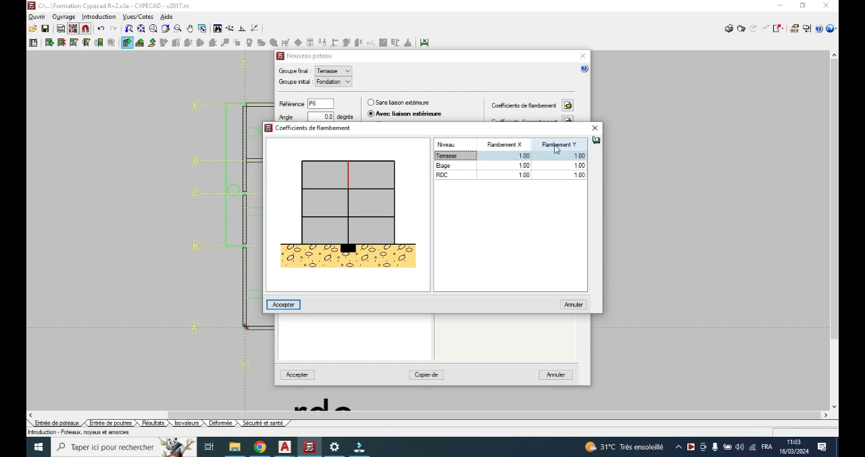
left_click(522, 156)
left_click(524, 156)
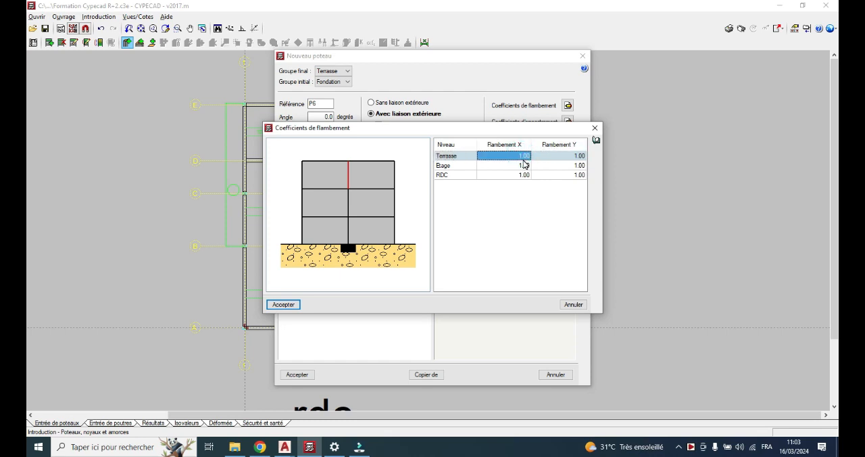
type("0")
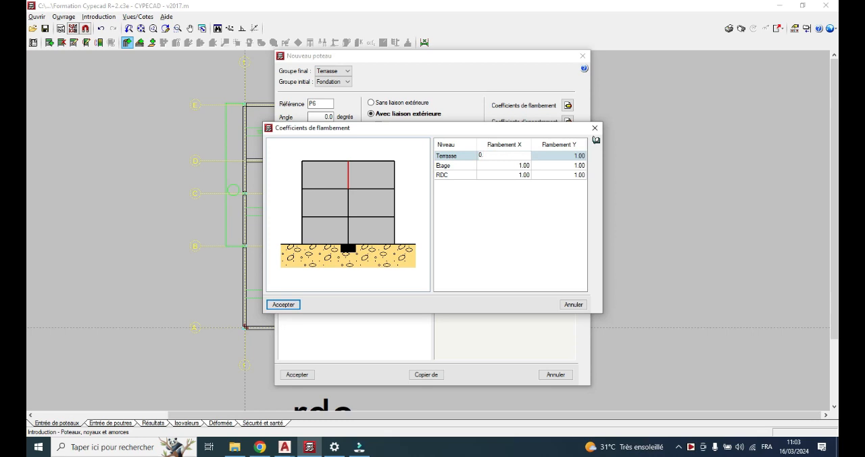
type(".7")
left_click(561, 157)
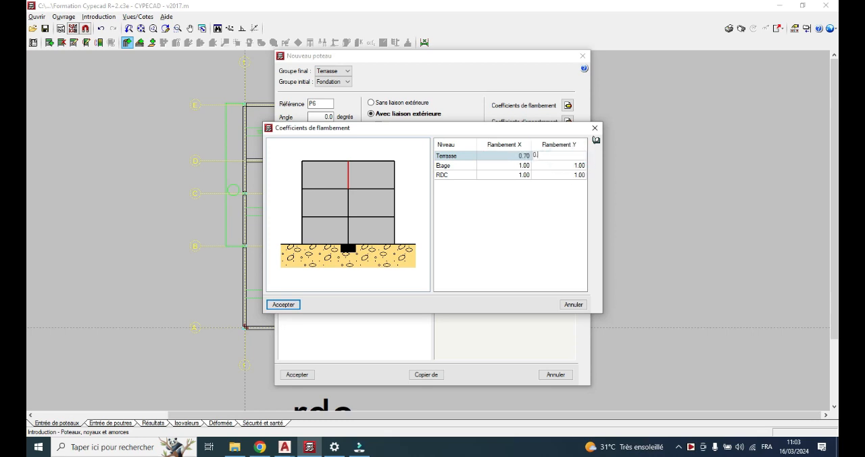
Set the new column's Etage buckling coefficients to 0.70 in both X and Y
left_click(515, 165)
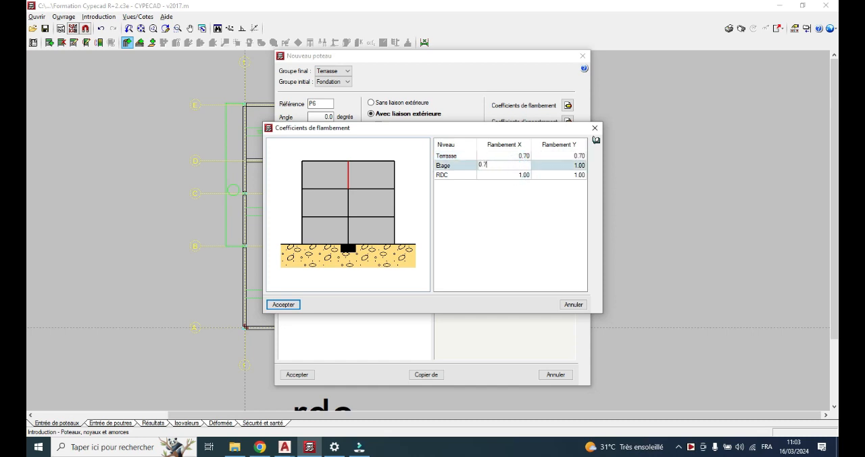
left_click(561, 165)
left_click(567, 172)
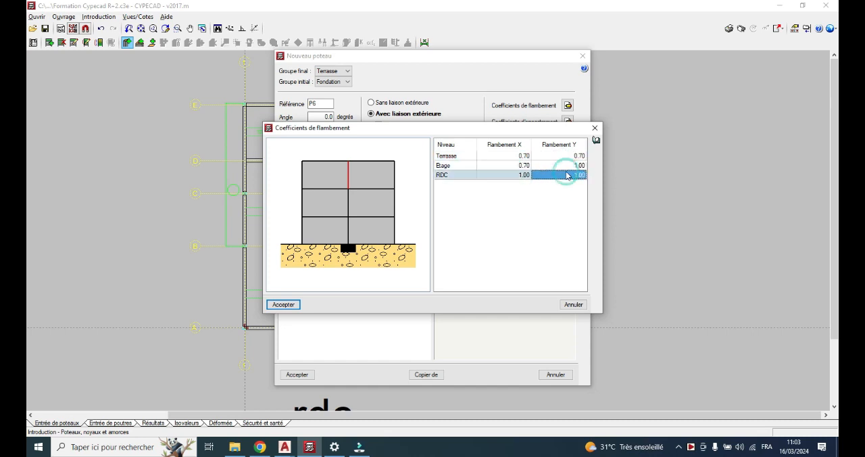
left_click(569, 167)
left_click(568, 166)
type("0")
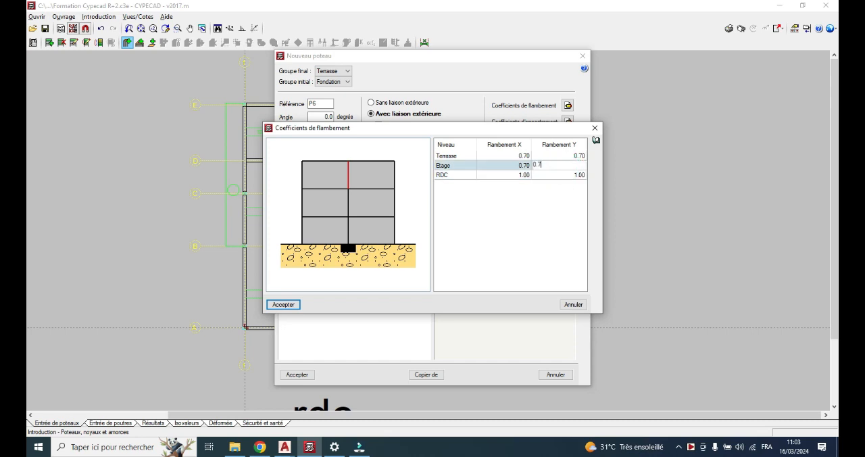
type(".7")
Set the RDC buckling coefficients to 0.7 in X and Y, and accept the new column's definition
left_click(519, 176)
left_click(523, 175)
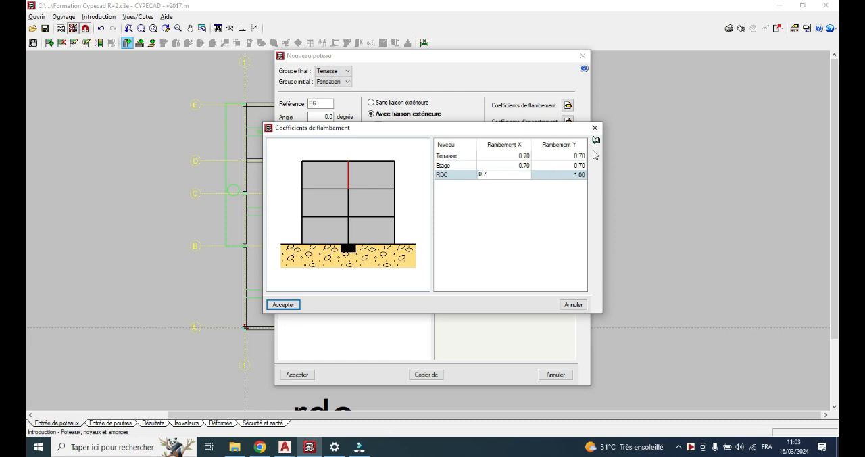
left_click(561, 179)
left_click(560, 181)
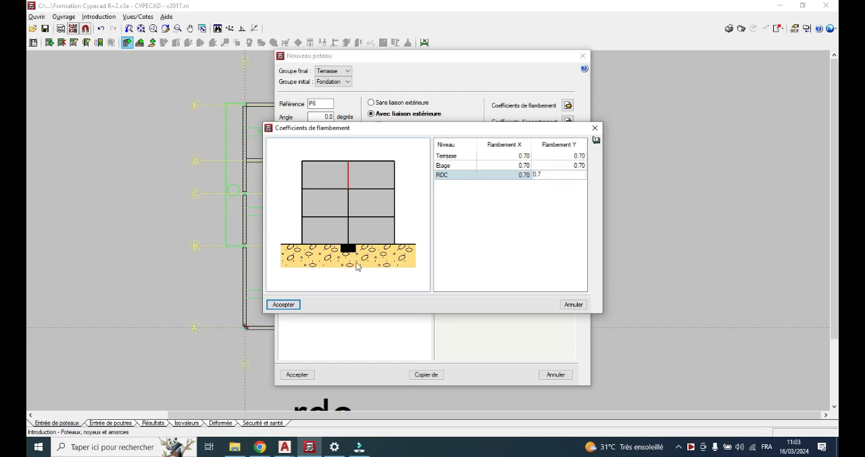
left_click(284, 305)
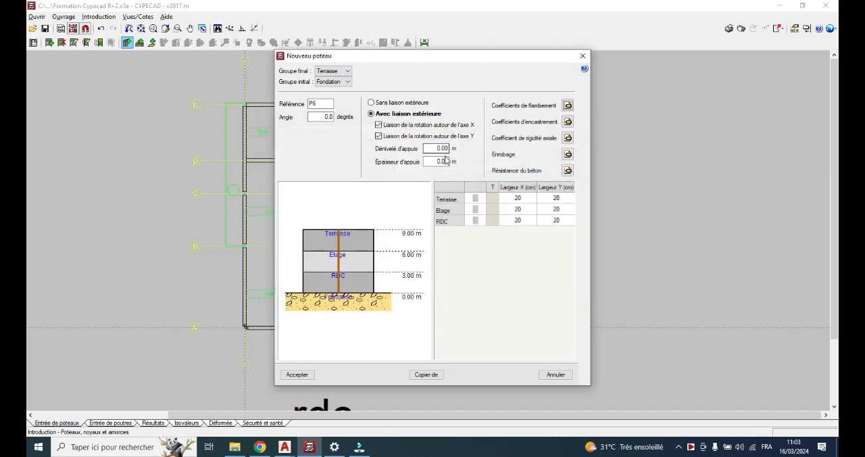
mouse_move(445, 162)
left_click(298, 375)
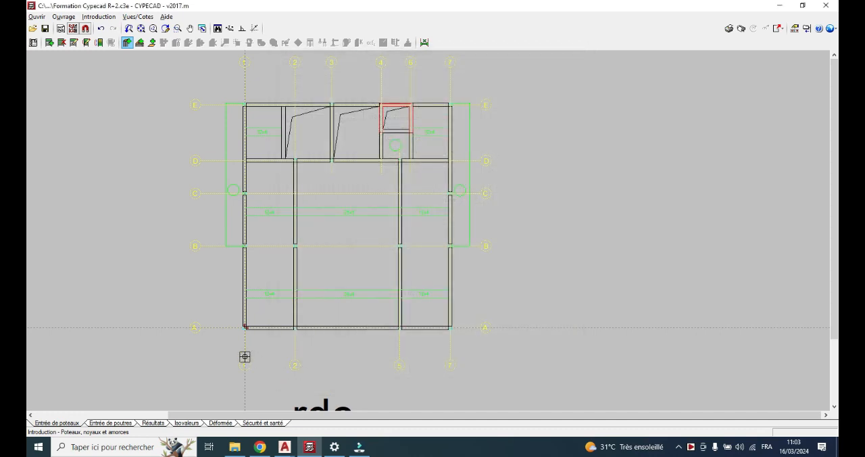
Enable the Centre, Quadrant and Point object snaps for placing the column at axes A and 1
scroll(243, 355, "up", 2)
scroll(225, 330, "up", 5)
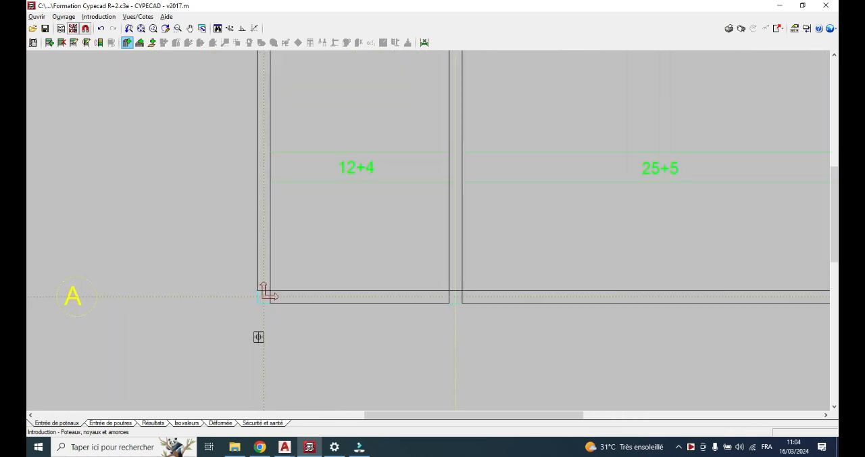
scroll(259, 336, "up", 1)
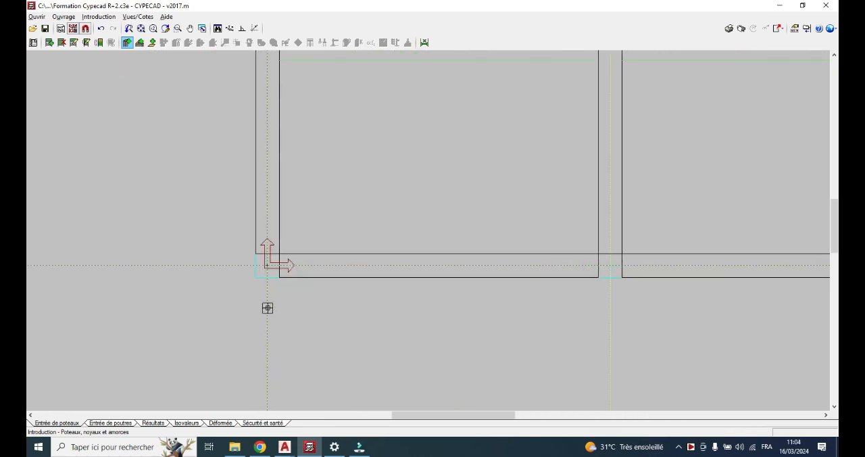
scroll(267, 308, "up", 1)
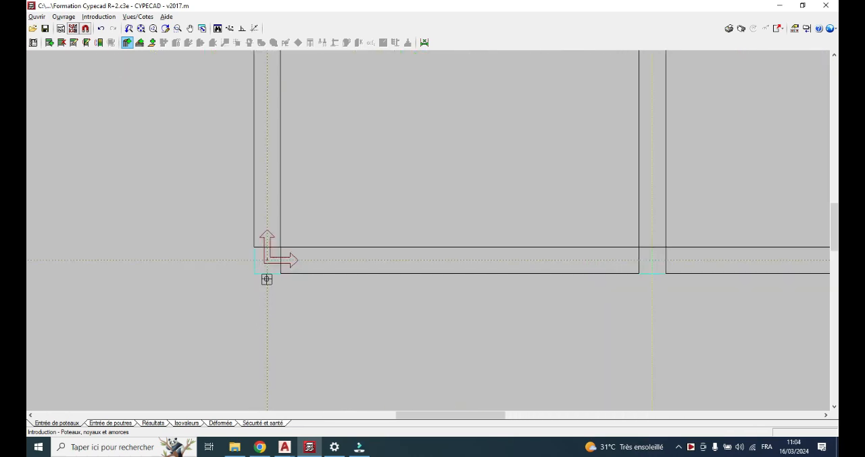
scroll(267, 279, "up", 2)
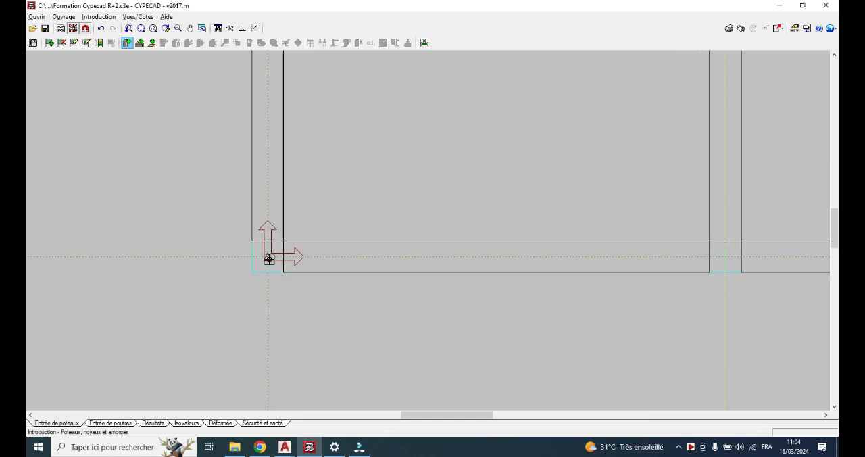
left_click(86, 29)
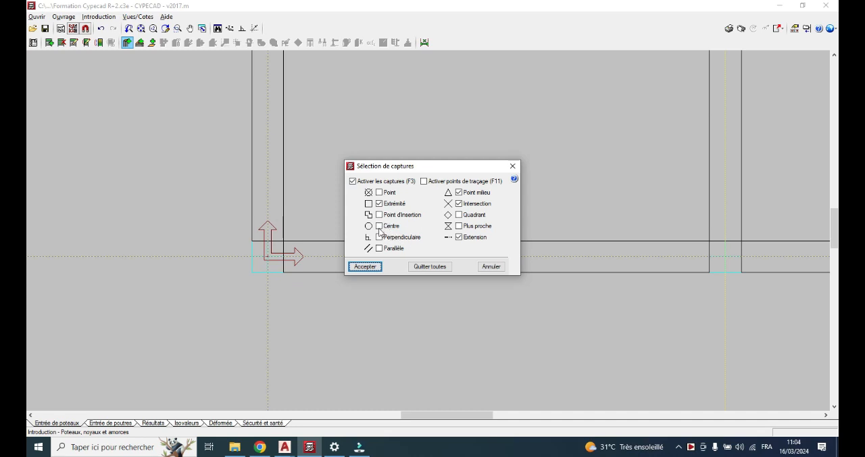
left_click(379, 226)
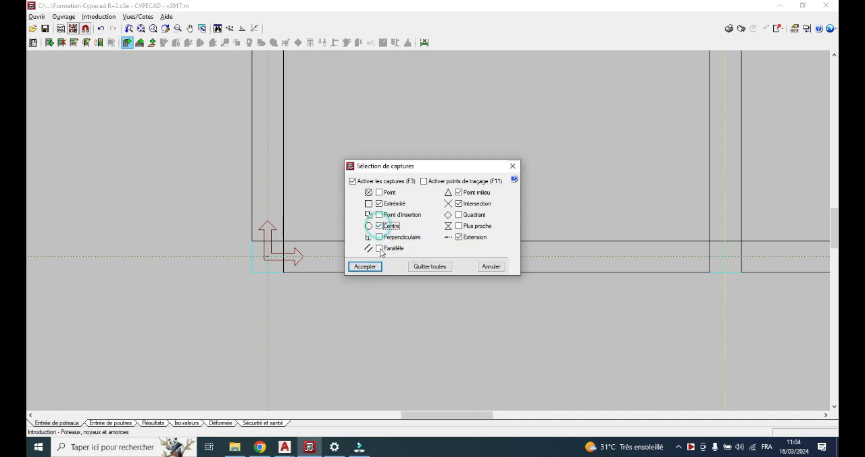
left_click(459, 215)
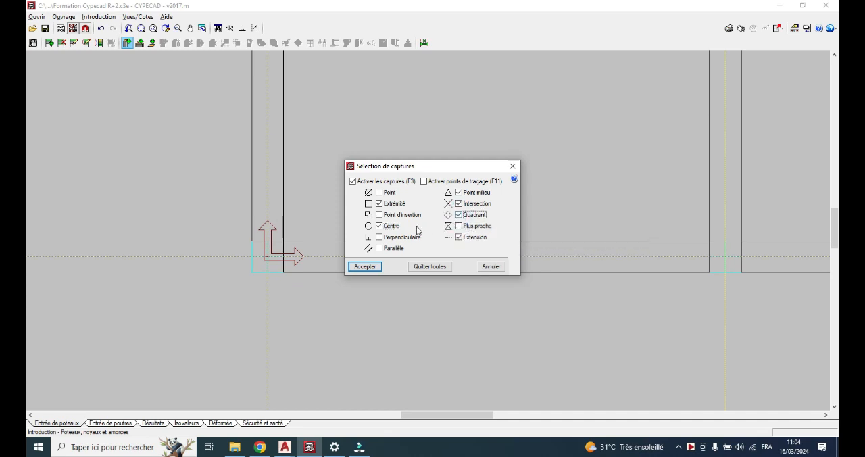
left_click(379, 193)
left_click(366, 267)
Place the new column at the intersection of axes A and 1 on the rdc plan
left_click(271, 261)
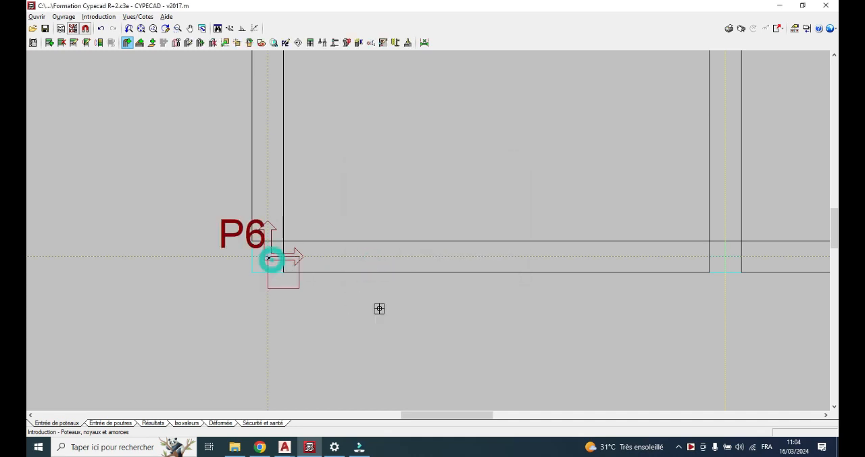
scroll(332, 309, "down", 1)
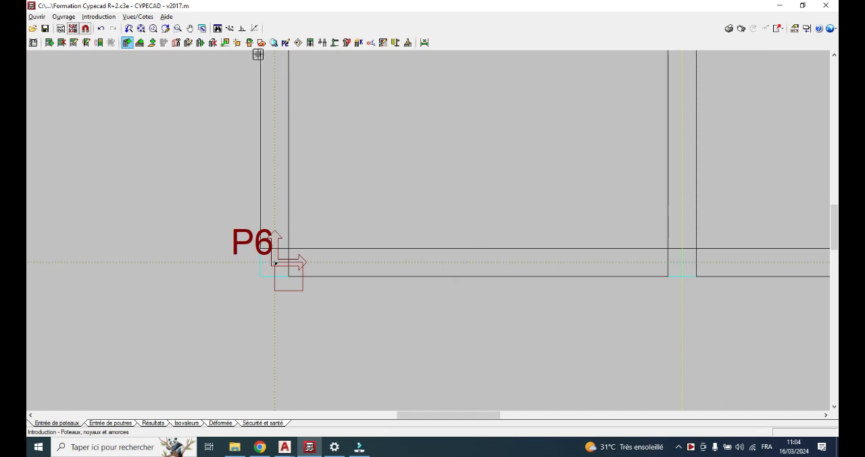
Delete the misplaced column at axes A and 1, and disable the Extension and Quadrant object snaps
left_click(214, 45)
left_click(298, 283)
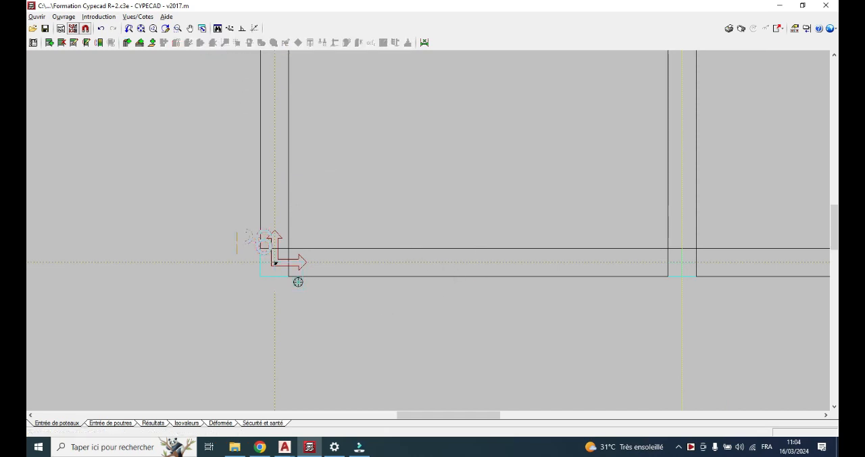
left_click(86, 29)
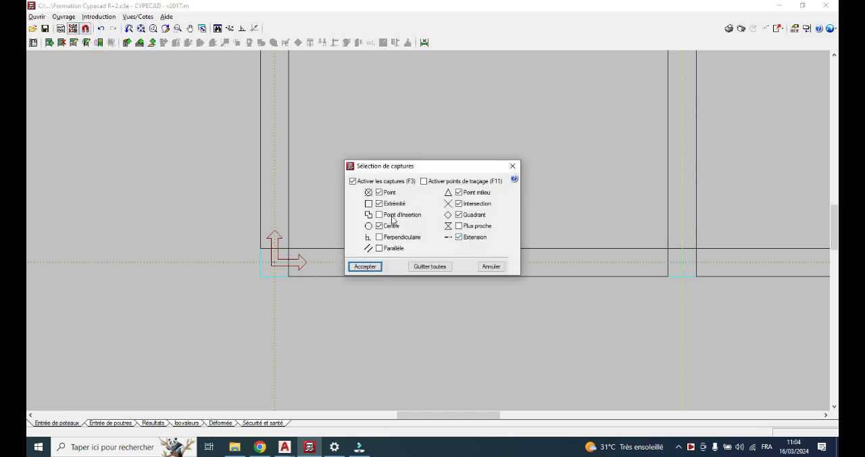
left_click(461, 237)
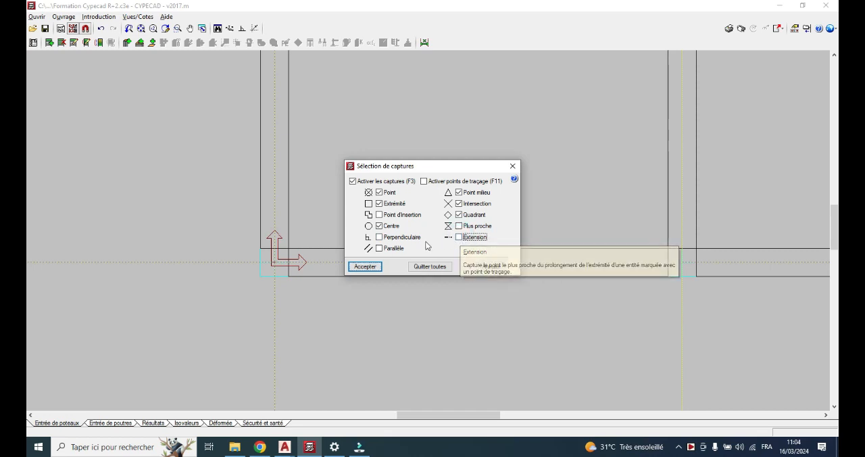
left_click(380, 226)
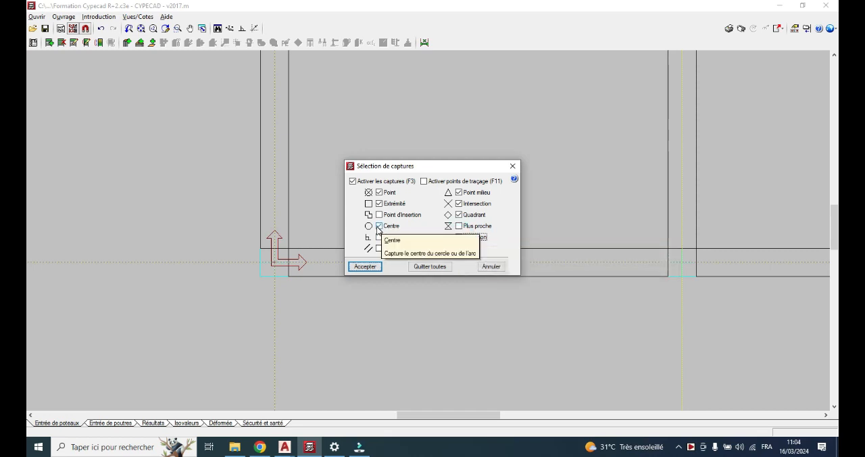
left_click(379, 227)
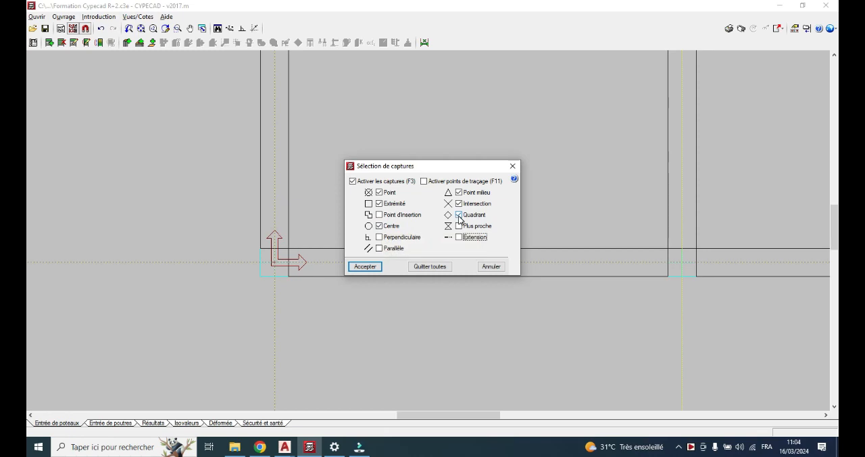
left_click(459, 216)
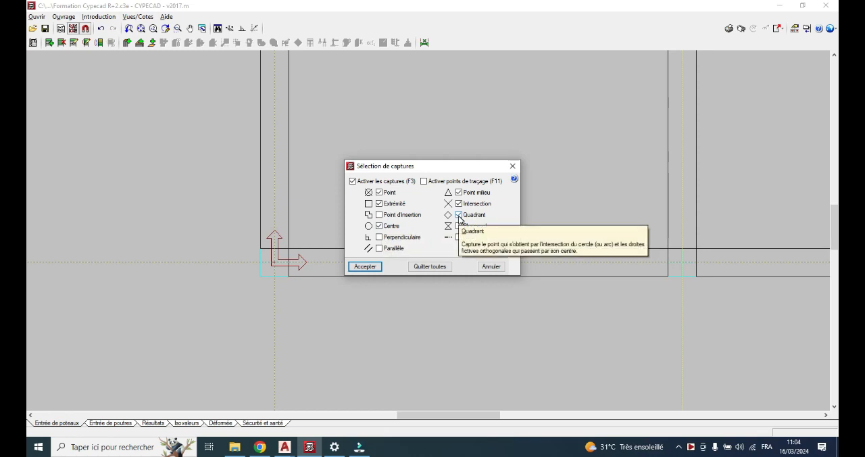
left_click(365, 267)
Accept the 20 × 20 cm new column definition and place columns centred at axis intersections A-1 and A-2
left_click(127, 41)
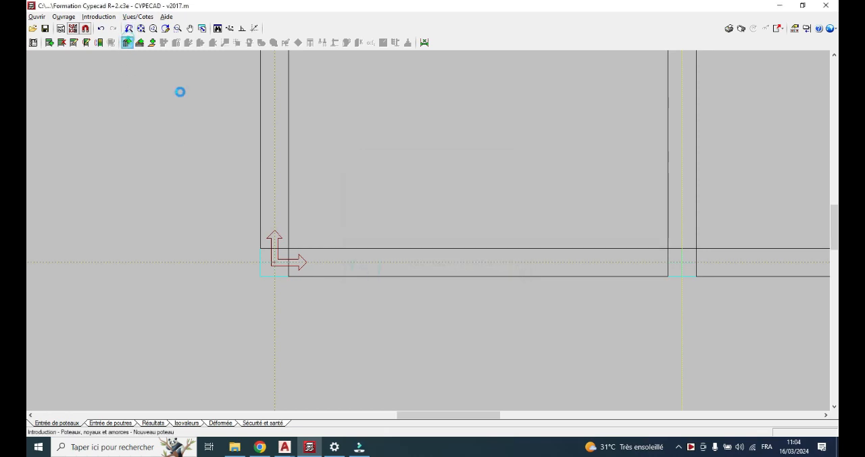
left_click(297, 376)
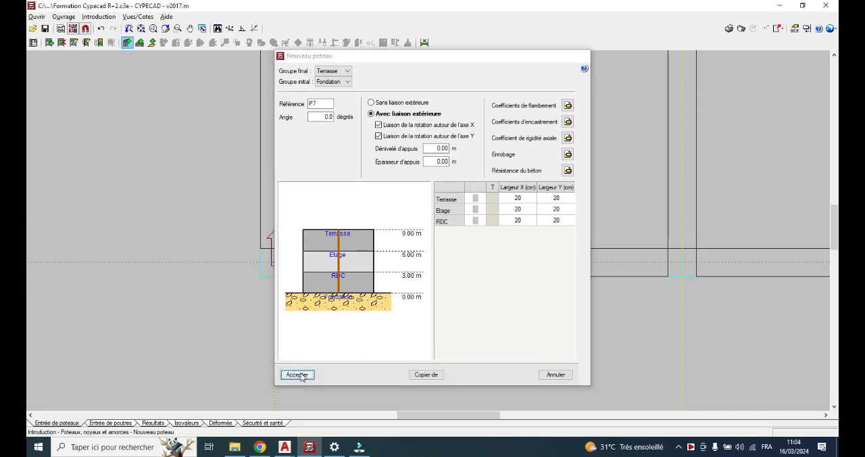
left_click(273, 264)
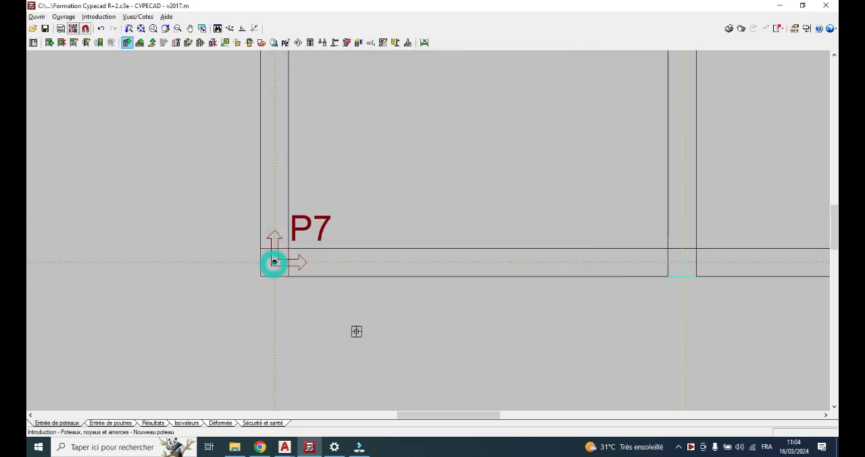
scroll(257, 280, "down", 2)
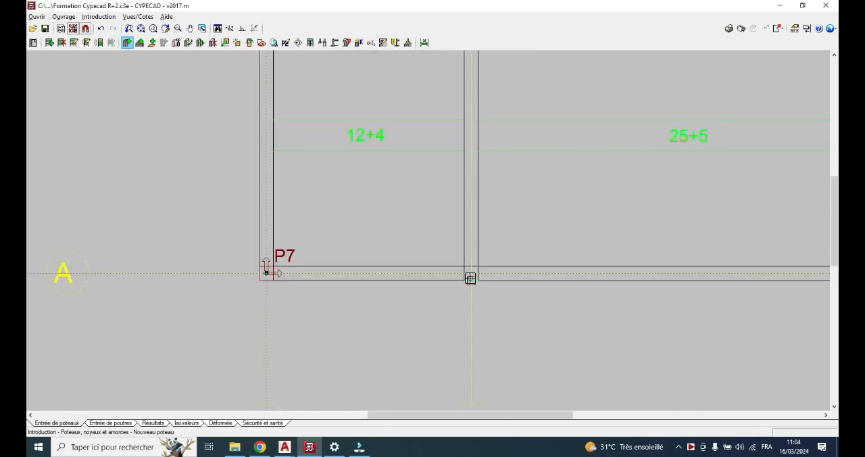
left_click(471, 273)
scroll(358, 296, "down", 4)
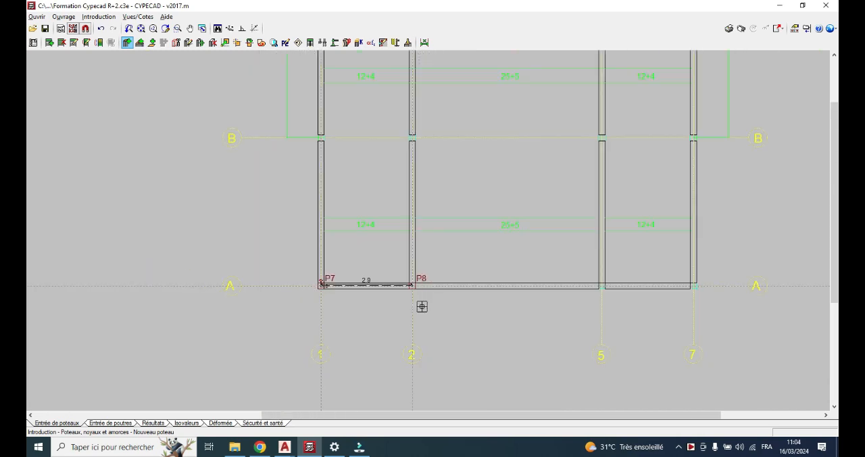
Place two more columns along axis A, at its intersections with axes 5 and 7
scroll(604, 300, "up", 1)
scroll(604, 300, "up", 3)
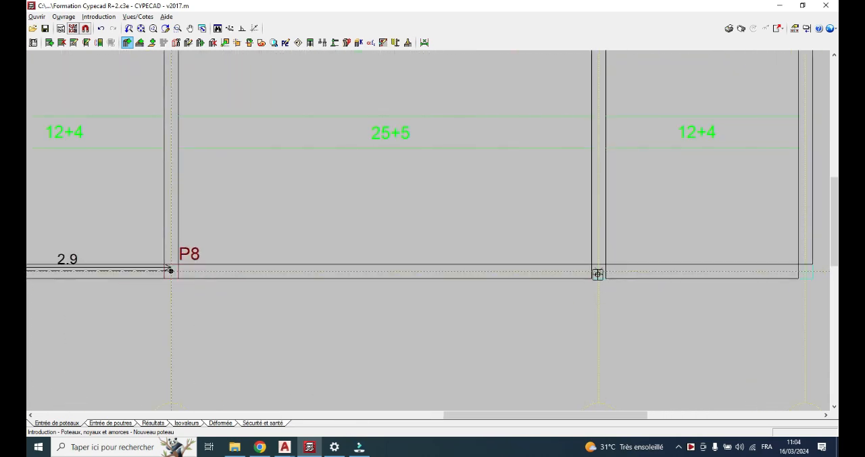
left_click(598, 273)
scroll(649, 287, "down", 3)
scroll(697, 302, "up", 3)
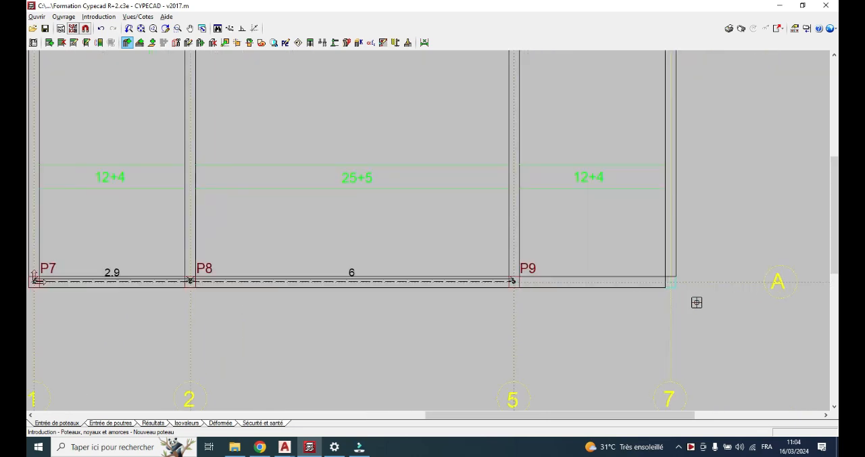
left_click(664, 277)
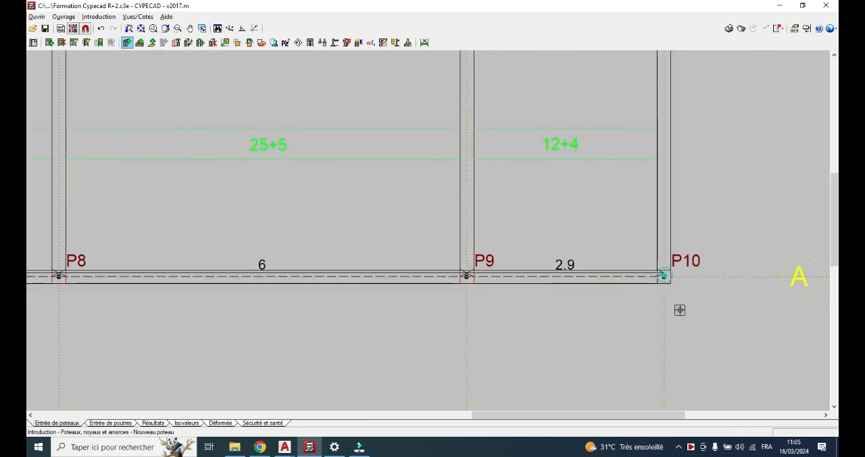
Try placing a column at the intersection of axes E and 7, and delete the off-centre column
scroll(680, 309, "down", 2)
scroll(632, 303, "down", 3)
scroll(620, 91, "up", 3)
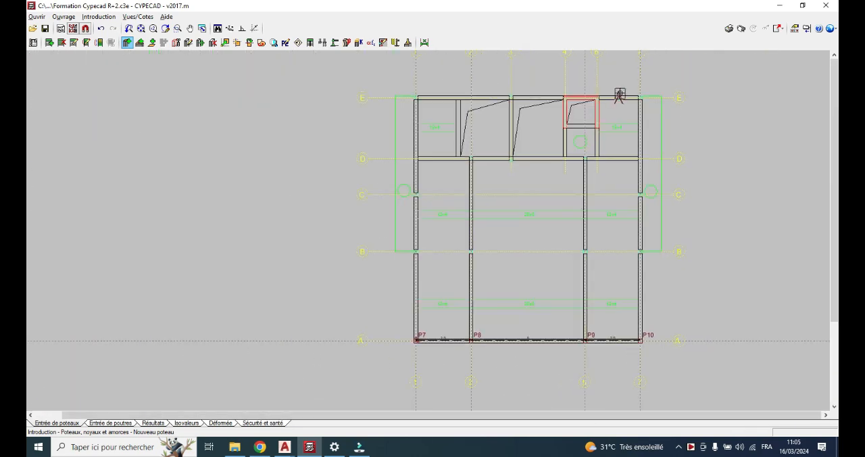
scroll(655, 88, "up", 6)
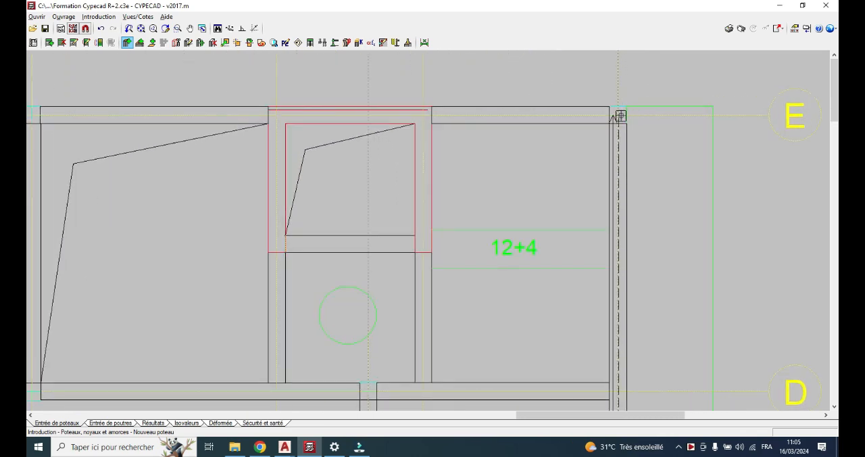
left_click(619, 115)
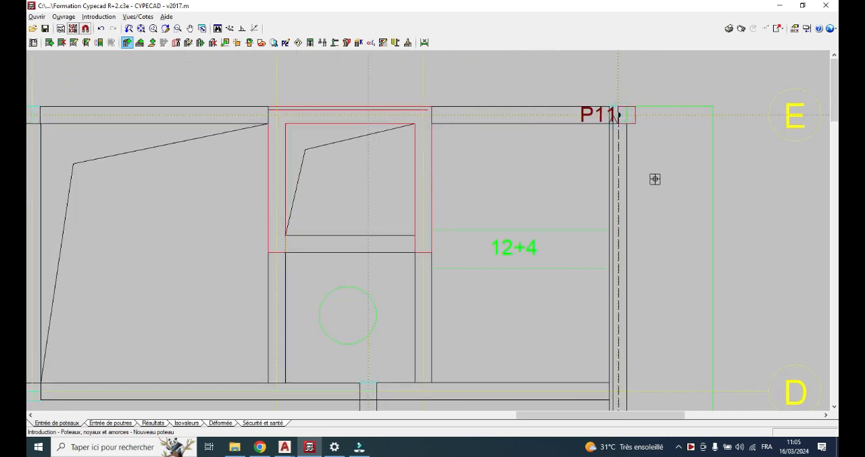
left_click(212, 43)
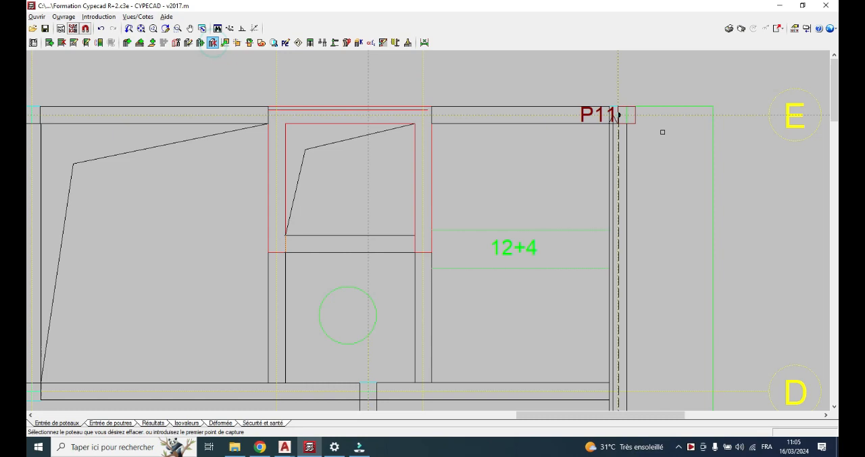
left_click(624, 115)
Start a new column with the same definition and place it centred on the intersection of axes E and 7
scroll(651, 127, "up", 3)
scroll(652, 127, "up", 1)
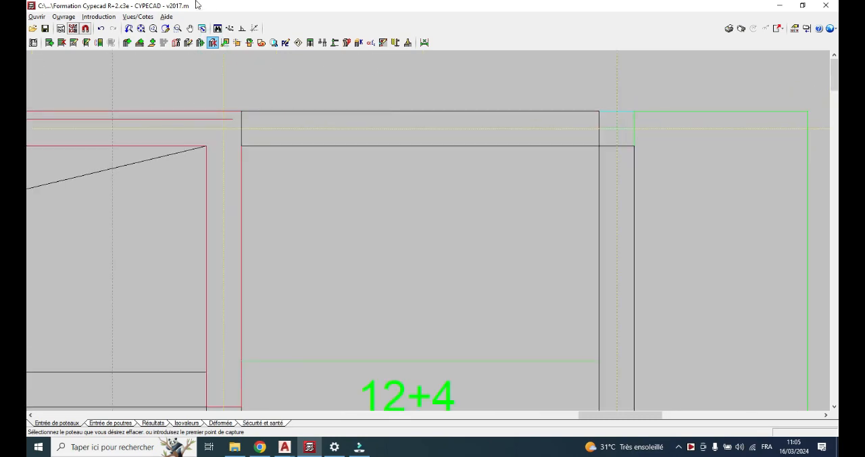
left_click(131, 43)
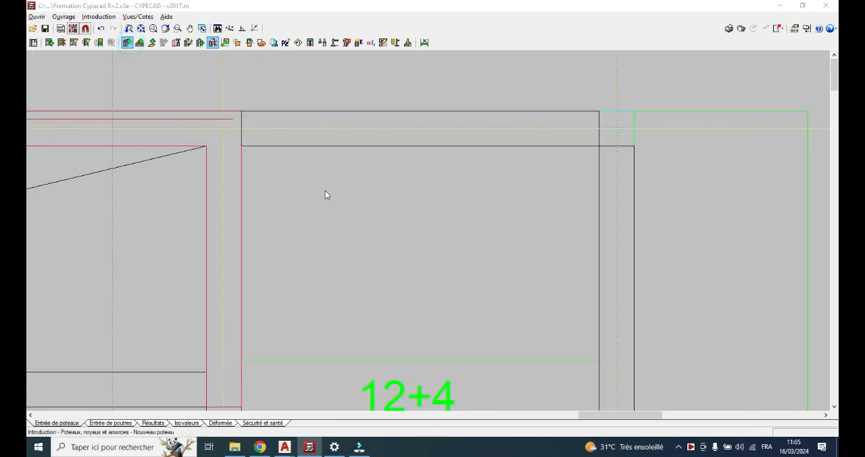
left_click(297, 374)
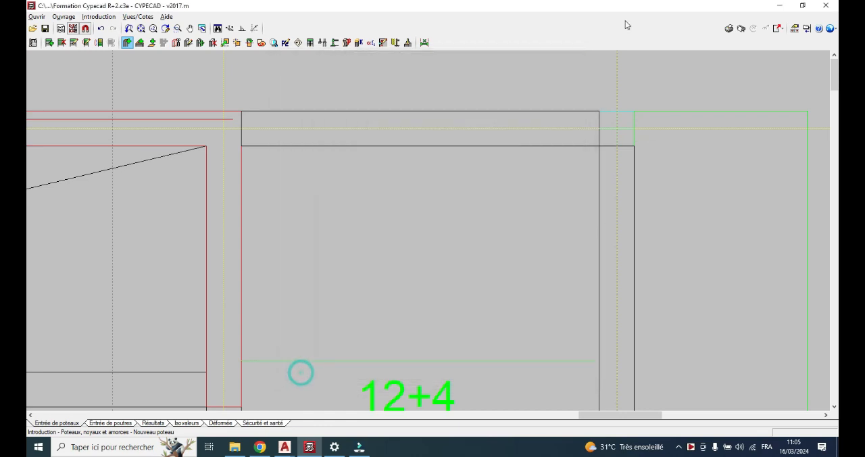
left_click(618, 128)
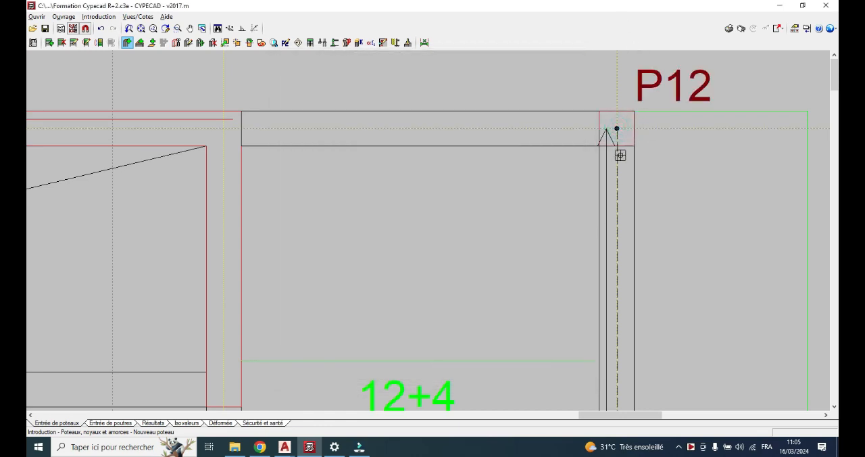
Place a column on axis E at its intersection with axis 3
scroll(618, 145, "down", 1)
scroll(490, 151, "down", 2)
scroll(399, 136, "up", 3)
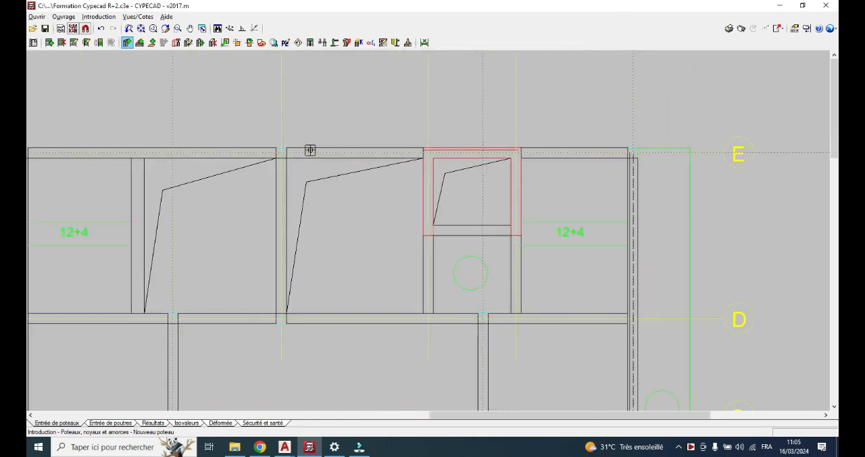
scroll(273, 177, "up", 1)
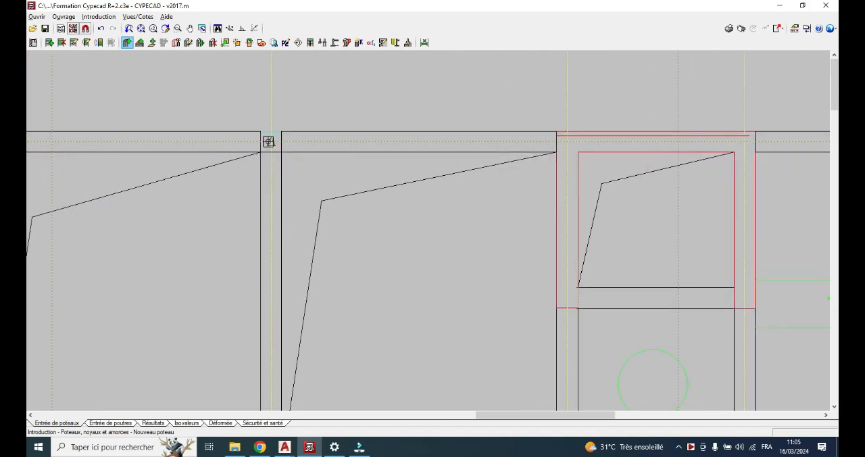
left_click(268, 142)
Place a column at the corner where axes E and 1 intersect
scroll(348, 216, "down", 5)
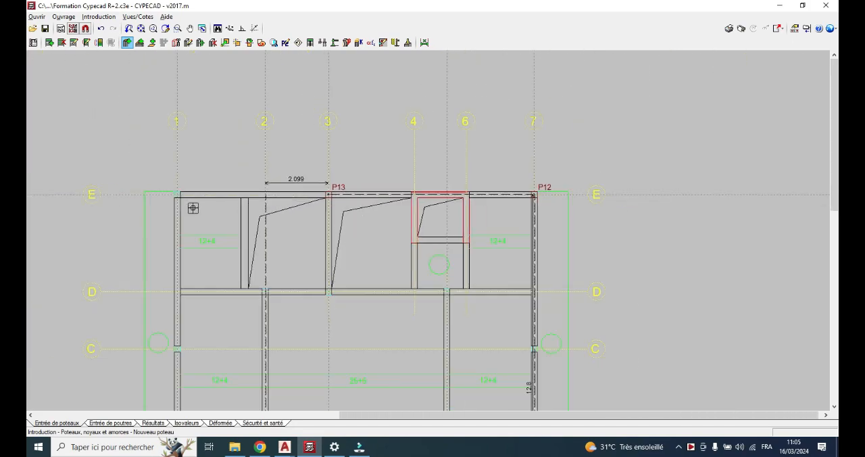
scroll(193, 207, "up", 5)
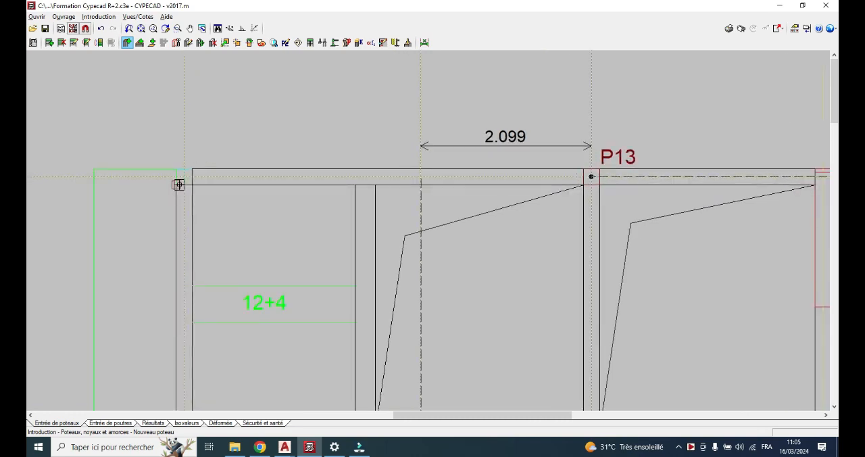
left_click(179, 178)
Try placing a column at the intersection of axes D and 2, and delete the off-centre column
scroll(222, 200, "down", 5)
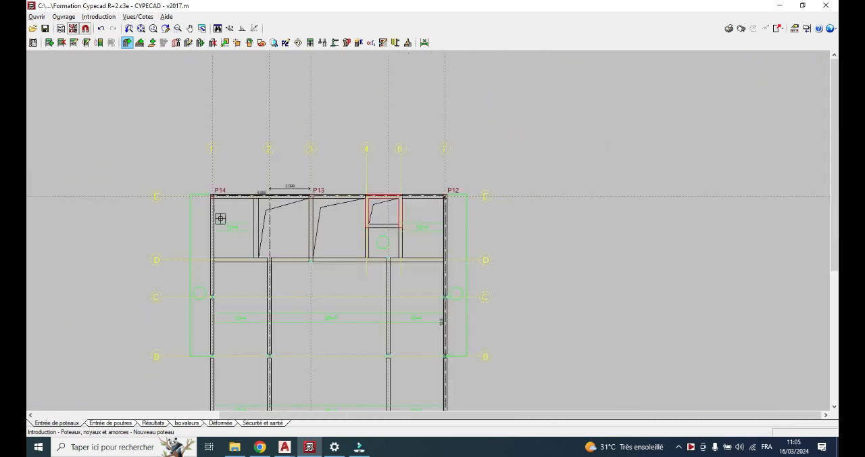
scroll(230, 254, "up", 5)
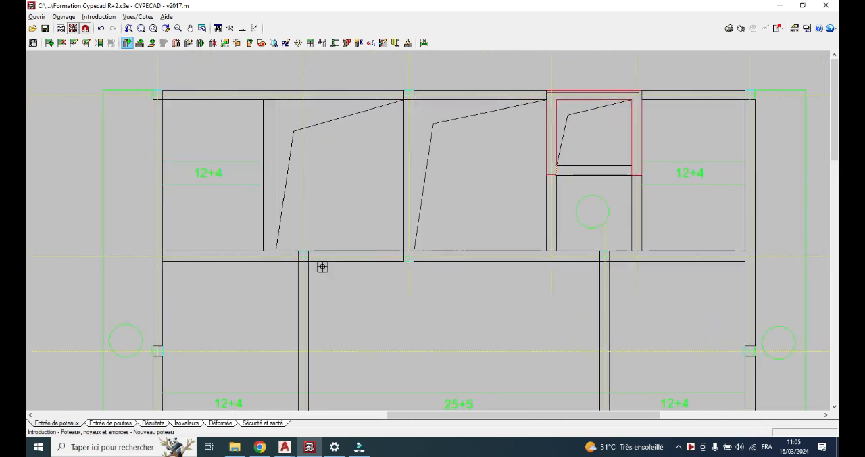
scroll(321, 267, "up", 4)
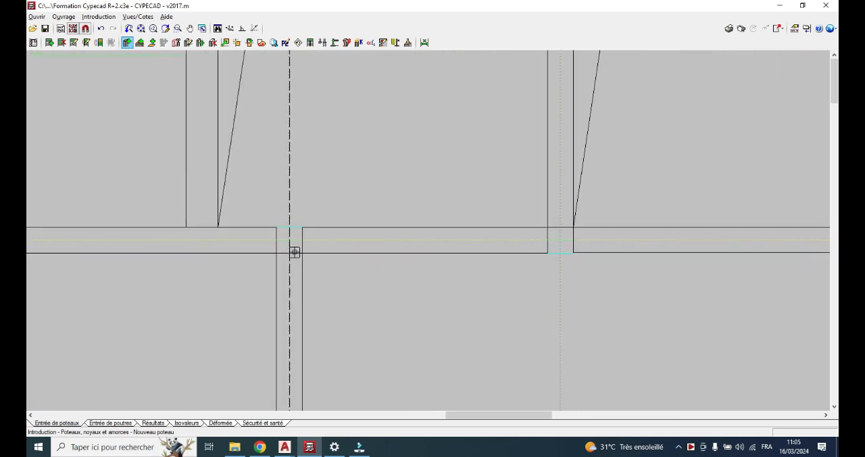
scroll(295, 251, "up", 3)
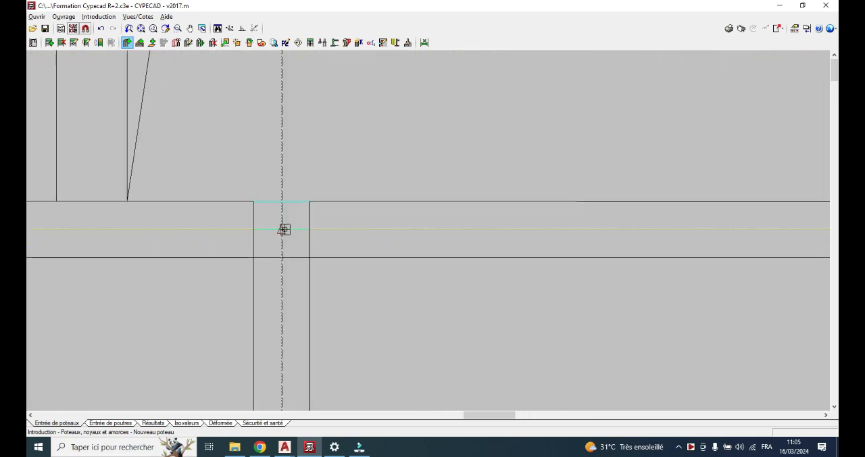
left_click(285, 232)
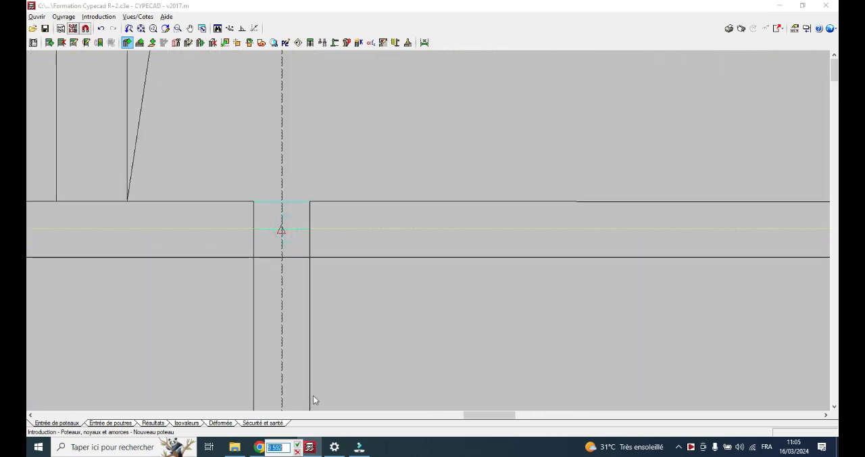
left_click(297, 446)
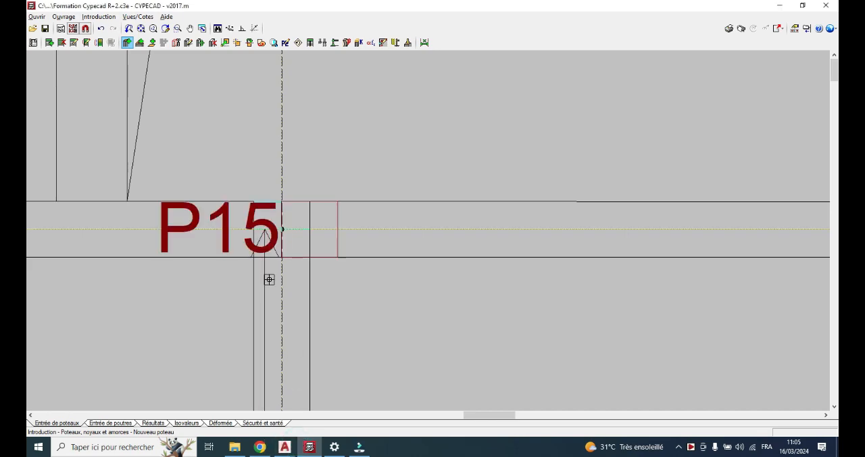
scroll(278, 265, "down", 3)
right_click(467, 267)
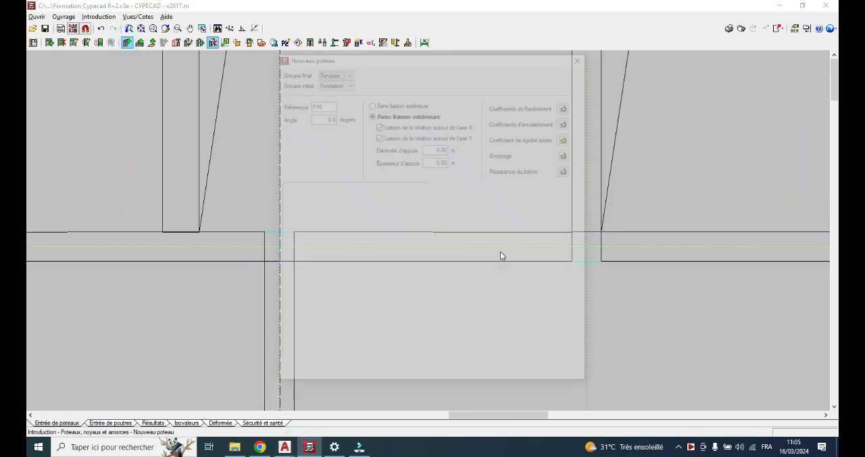
Accept the new column's unchanged definition and place it at the intersection of axes D and 3
left_click(296, 375)
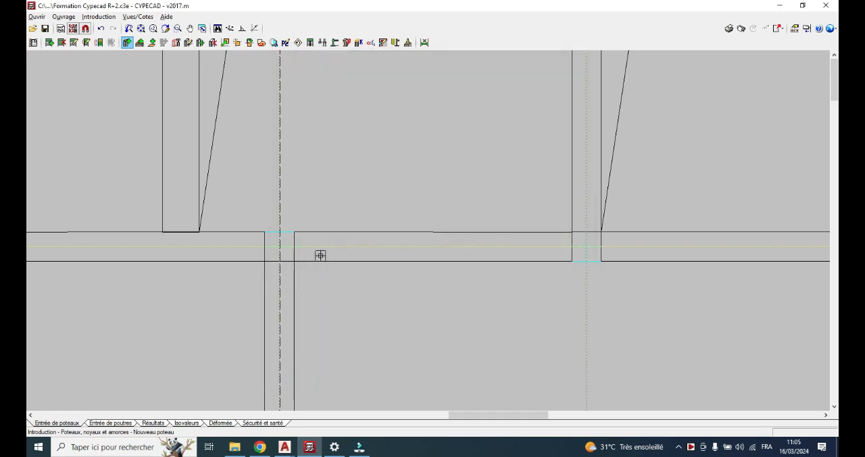
scroll(614, 264, "up", 1)
scroll(613, 264, "up", 1)
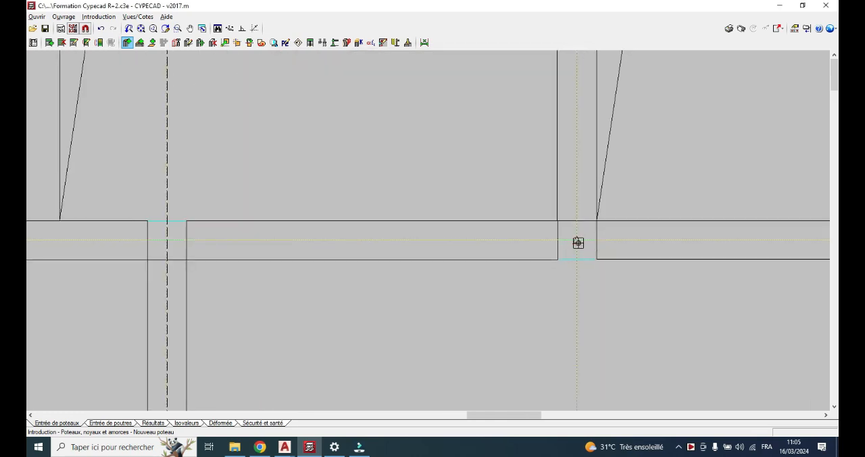
left_click(578, 242)
scroll(204, 243, "down", 2)
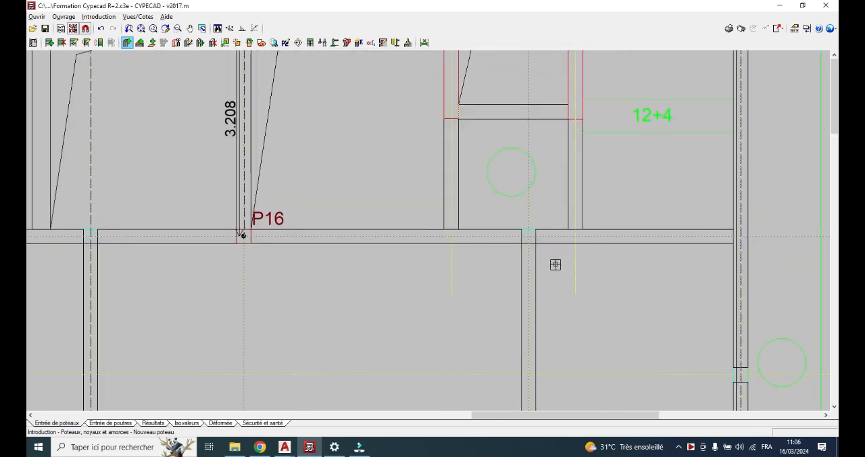
Try placing a column where axis D meets the vertical axis through P9, and delete the off-centre column
scroll(556, 264, "up", 1)
left_click(528, 236)
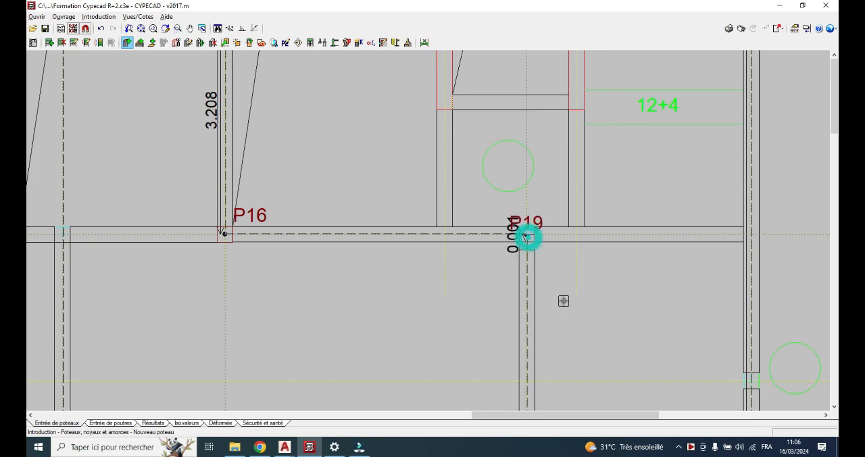
scroll(532, 250, "up", 1)
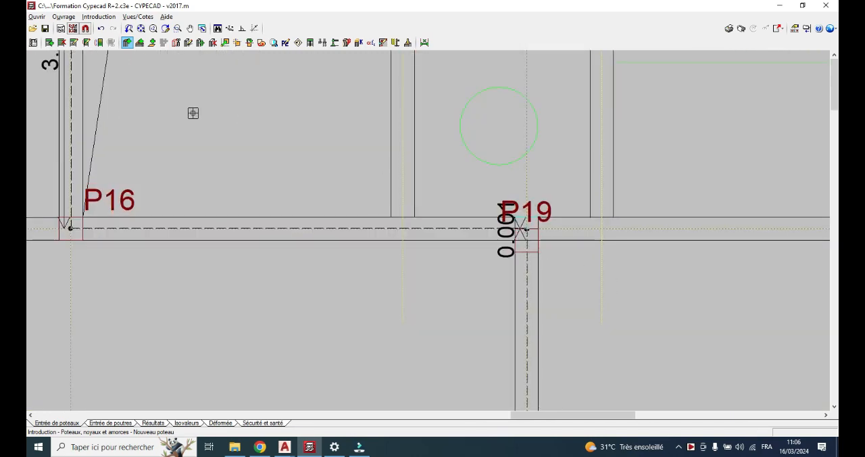
left_click(213, 42)
Start a new column with the same definition and centre it where axis D meets the vertical axis through P9
left_click(127, 43)
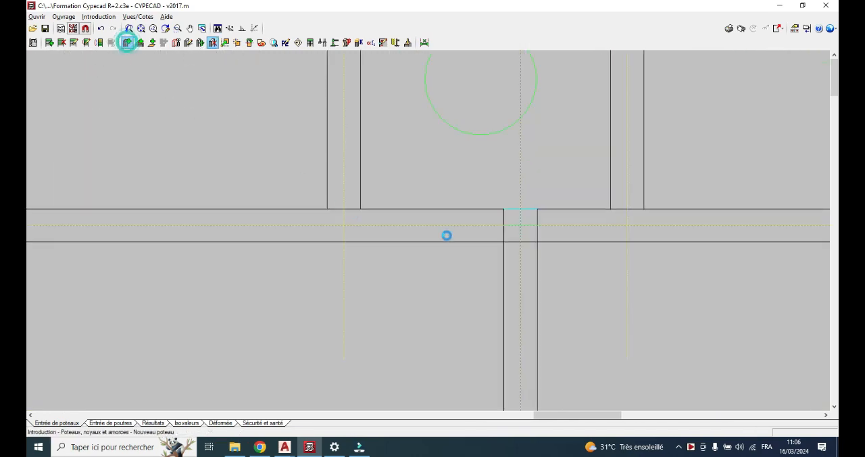
left_click(291, 373)
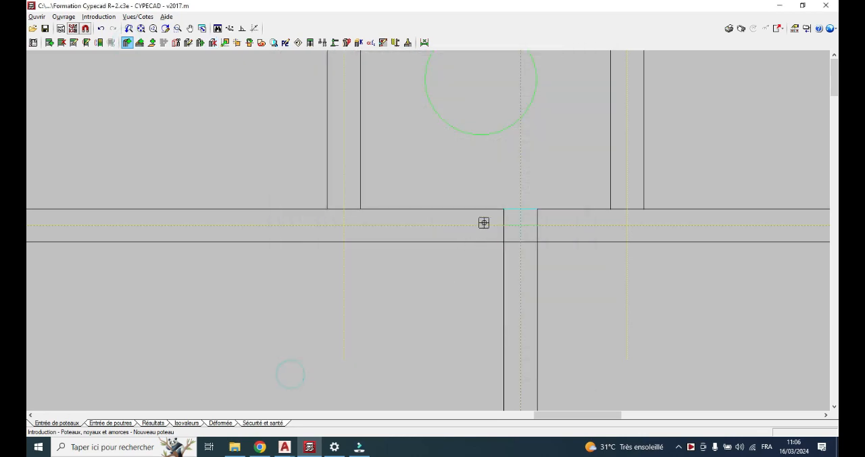
scroll(516, 226, "up", 1)
left_click(523, 224)
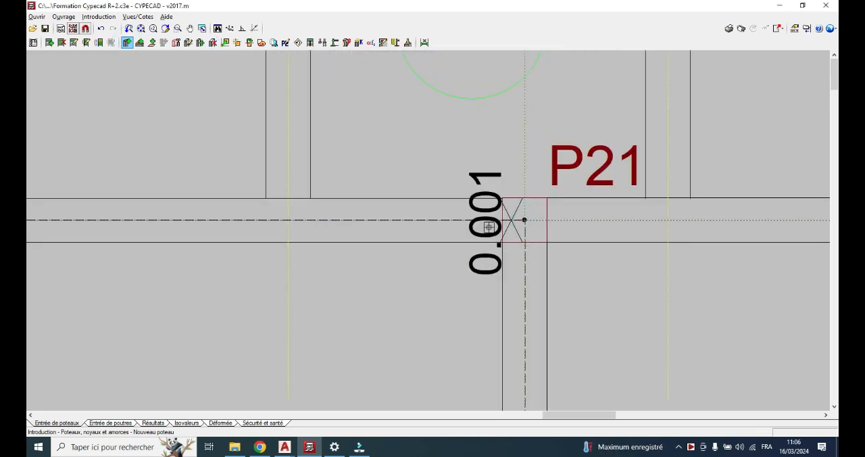
Place a column at the intersection of axes B and 1
scroll(489, 228, "down", 1)
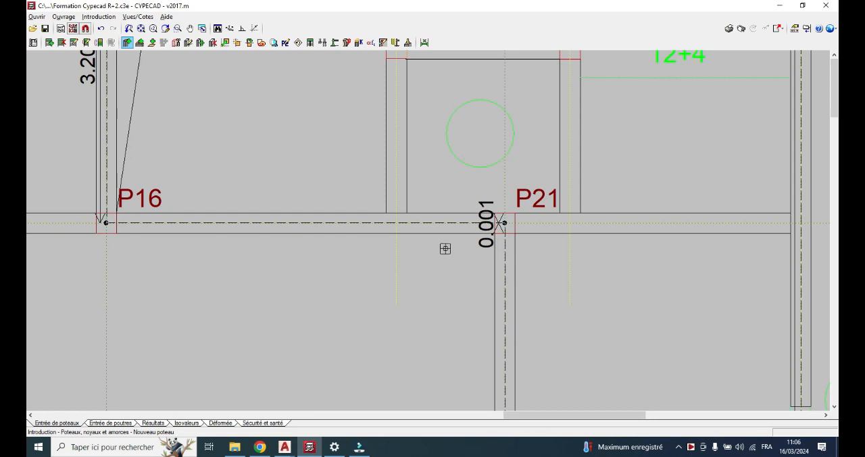
scroll(446, 249, "down", 3)
scroll(384, 334, "up", 5)
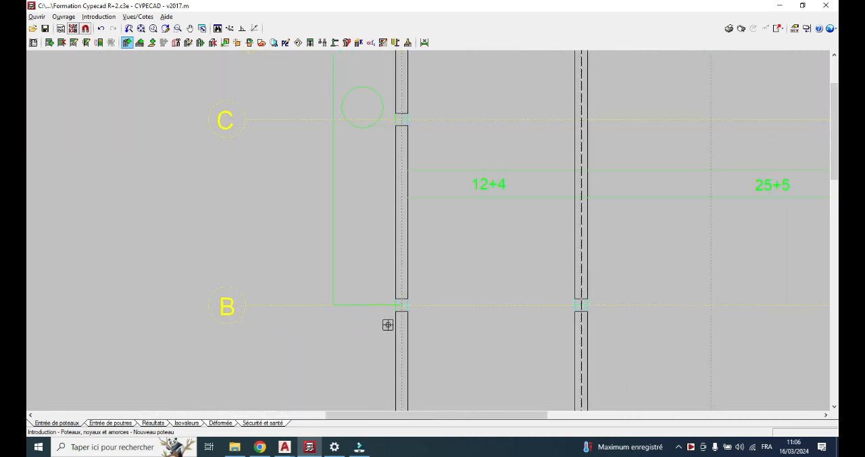
scroll(389, 322, "up", 3)
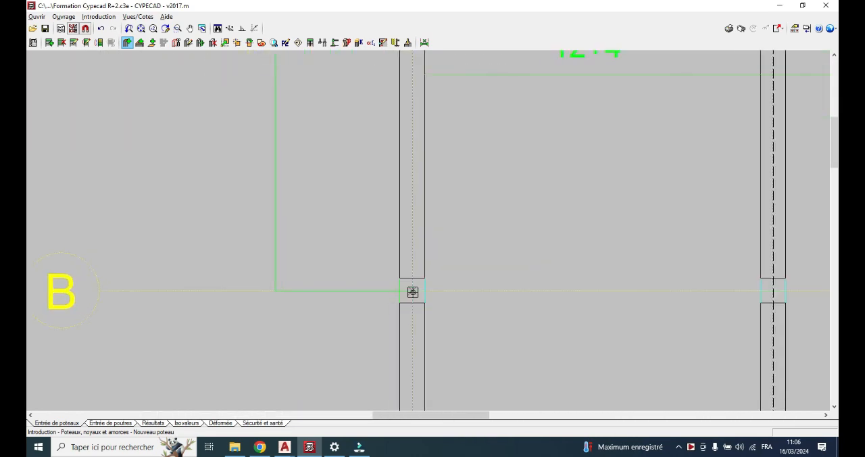
scroll(473, 294, "down", 3)
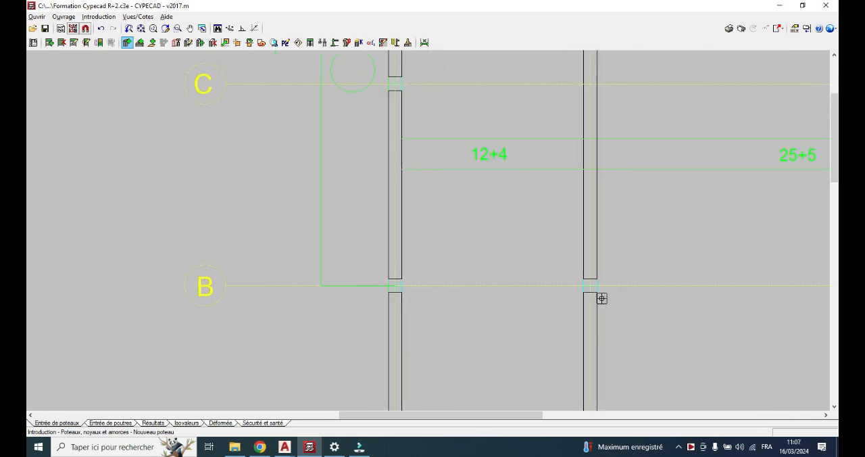
Place a column at the intersection of axes B and 2
scroll(600, 296, "up", 3)
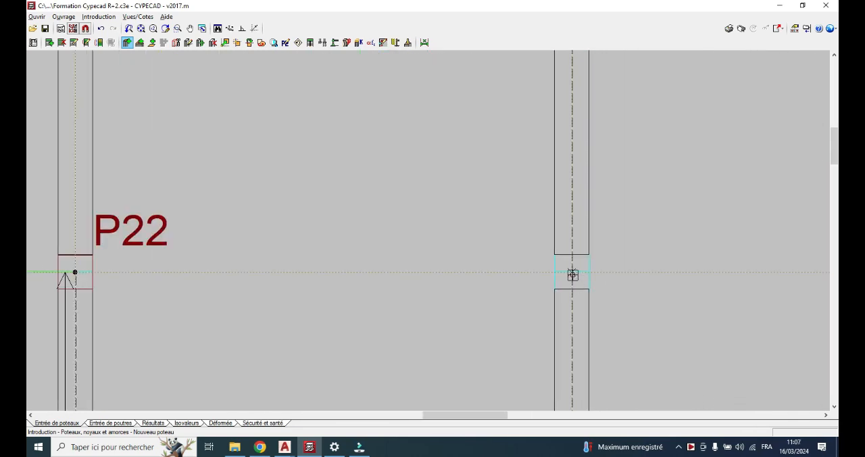
left_click(572, 273)
scroll(500, 307, "down", 5)
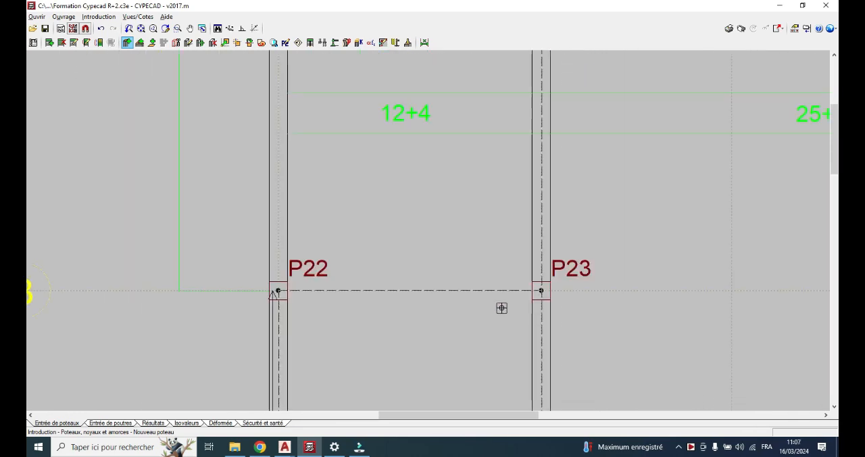
Place a column where axis B meets the vertical axis through P9
scroll(660, 311, "down", 2)
scroll(661, 297, "up", 6)
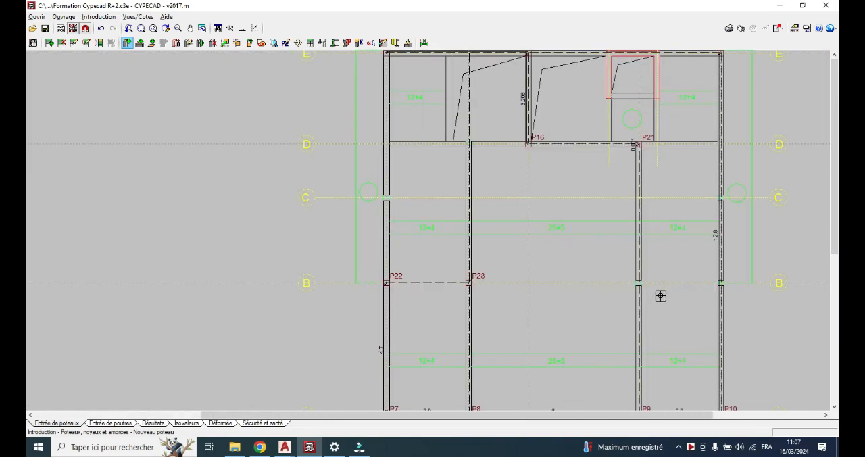
scroll(647, 284, "up", 3)
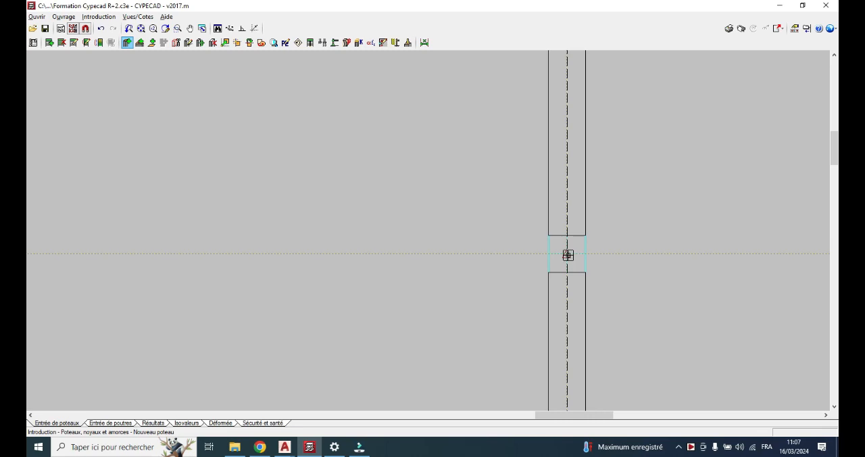
left_click(567, 255)
scroll(567, 253, "down", 4)
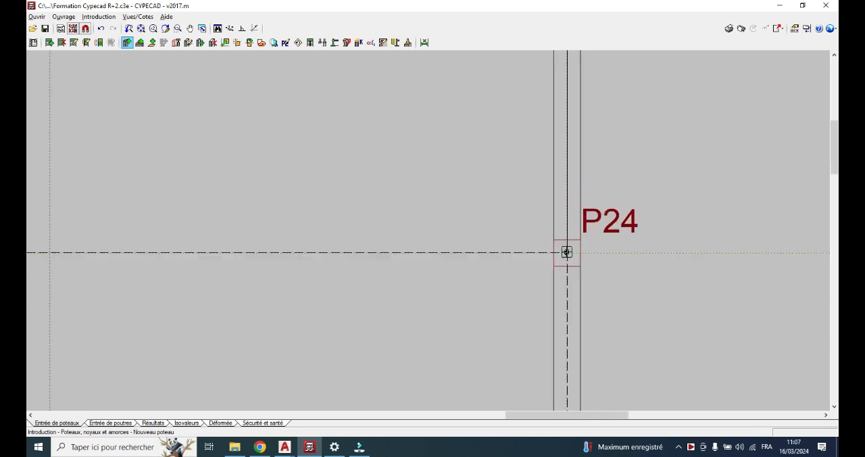
scroll(567, 251, "down", 2)
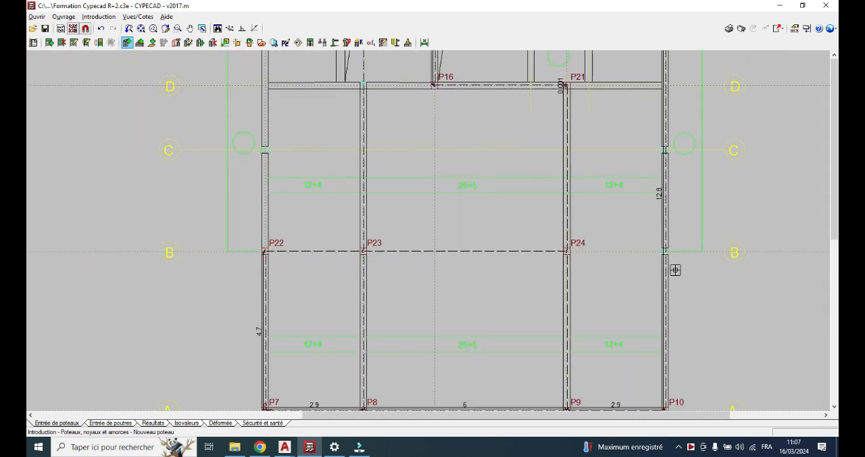
Place a column at the intersection of axes B and 7
scroll(675, 270, "down", 1)
scroll(696, 257, "up", 5)
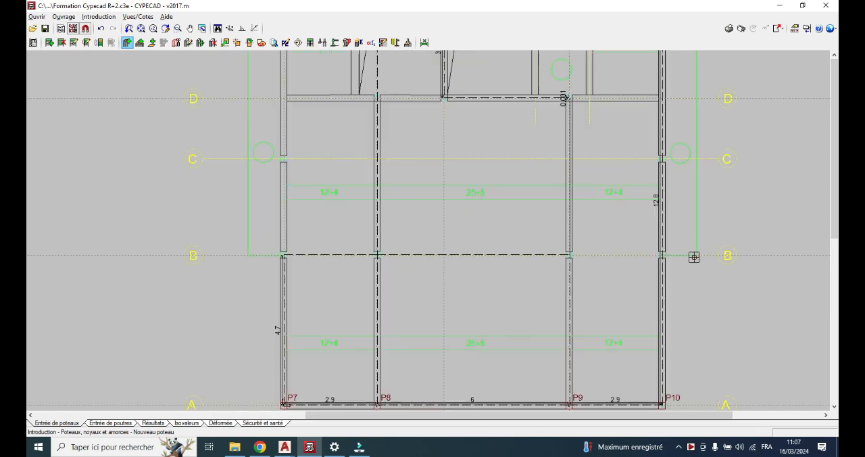
scroll(639, 244, "up", 5)
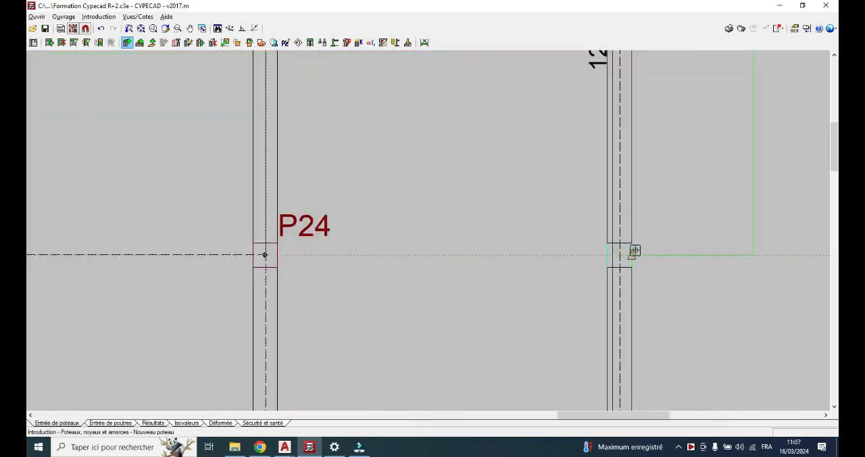
scroll(612, 260, "up", 1)
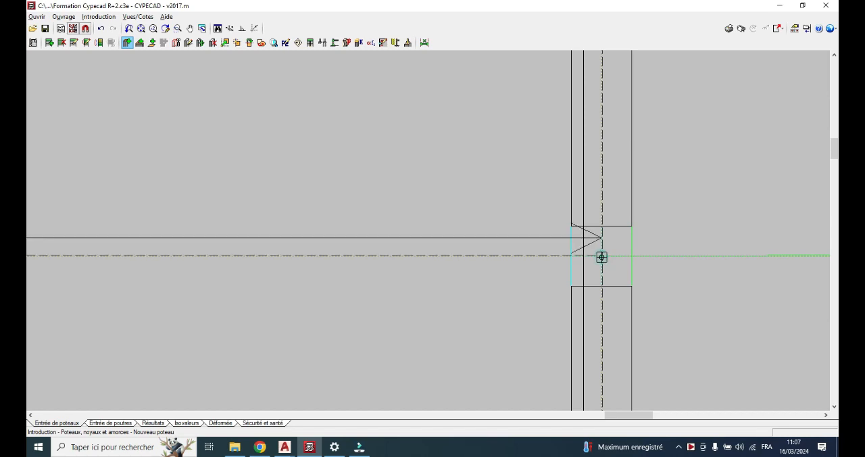
scroll(607, 264, "down", 2)
scroll(608, 262, "down", 4)
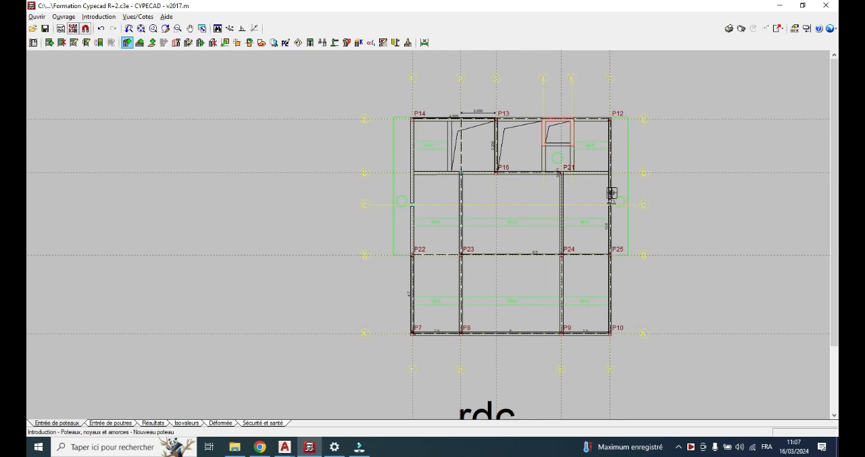
Reopen the new-column definition, set its final group to Etage with Fondation as the initial group, and accept it
scroll(621, 204, "up", 3)
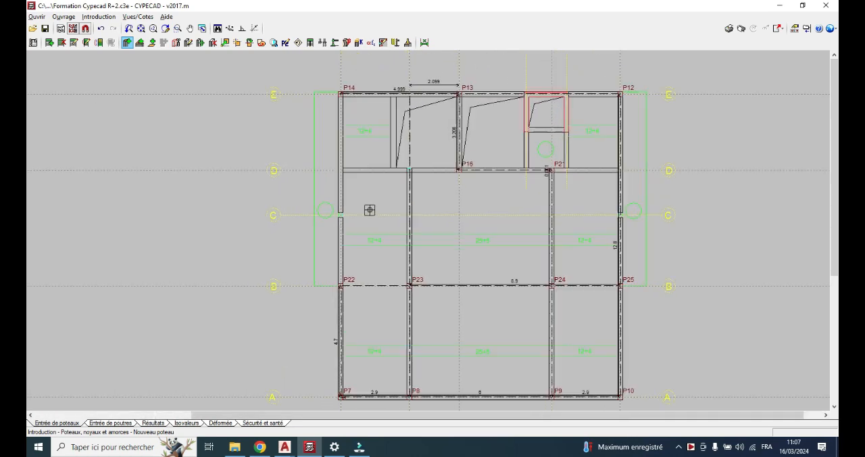
scroll(369, 207, "up", 3)
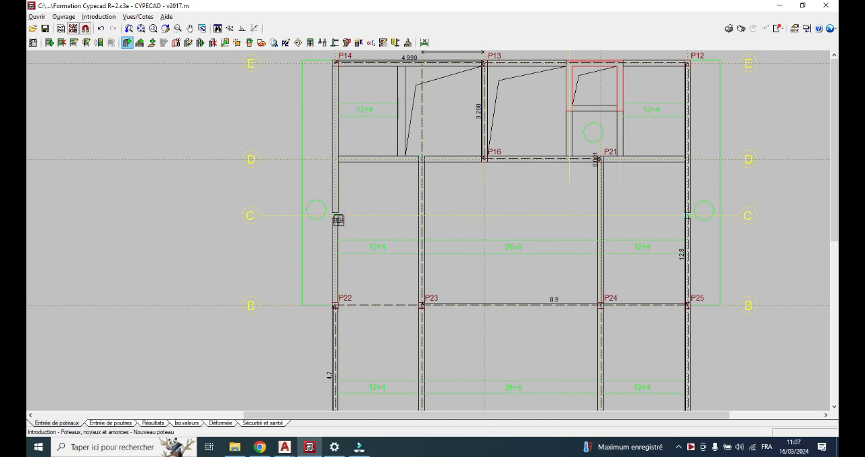
scroll(336, 217, "up", 2)
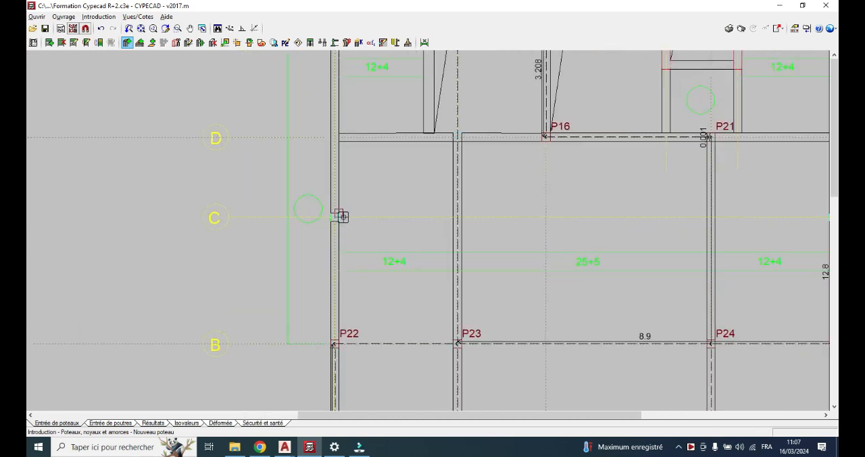
right_click(154, 184)
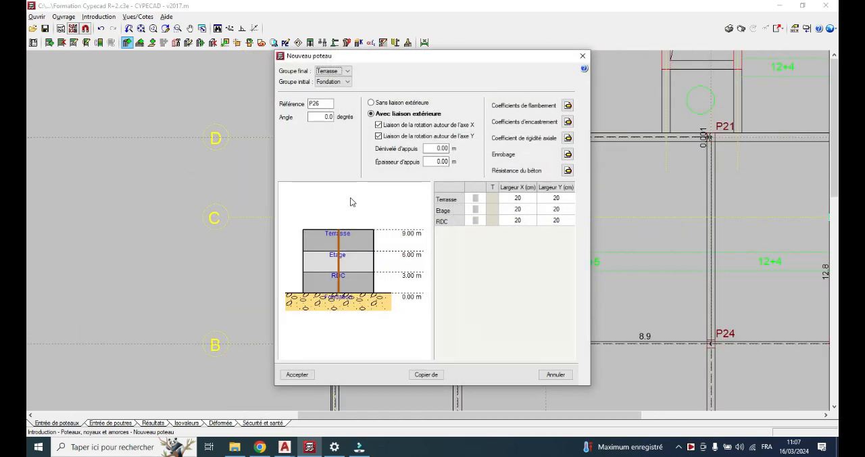
left_click(346, 82)
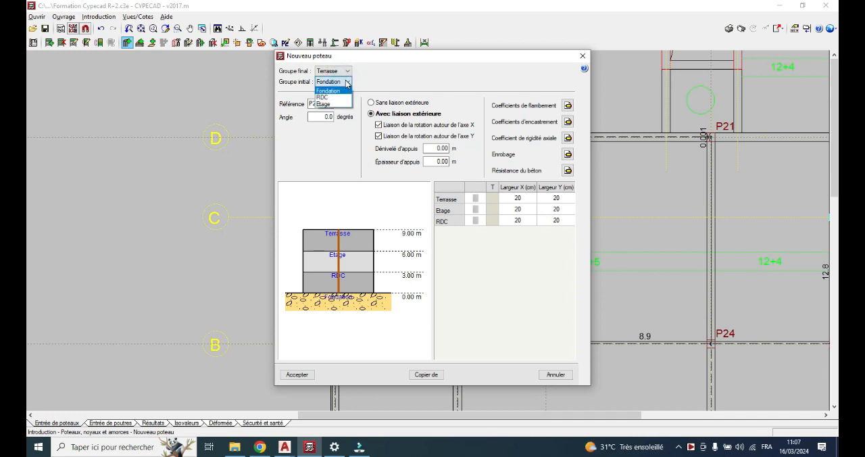
left_click(347, 71)
left_click(348, 72)
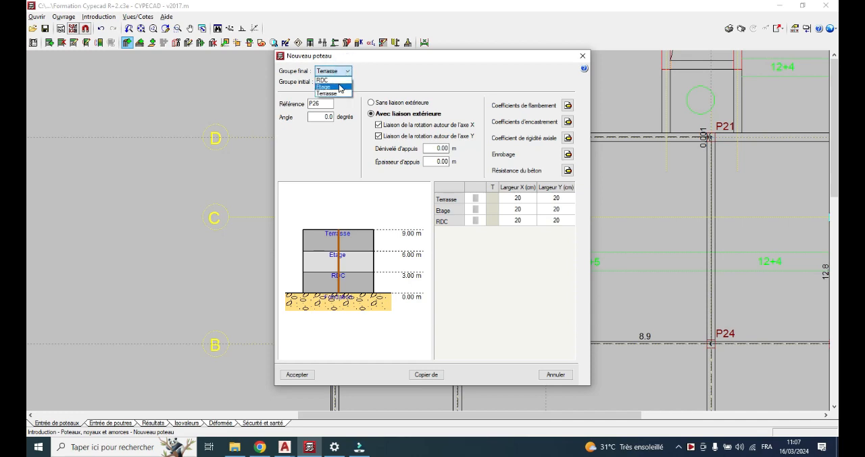
left_click(324, 87)
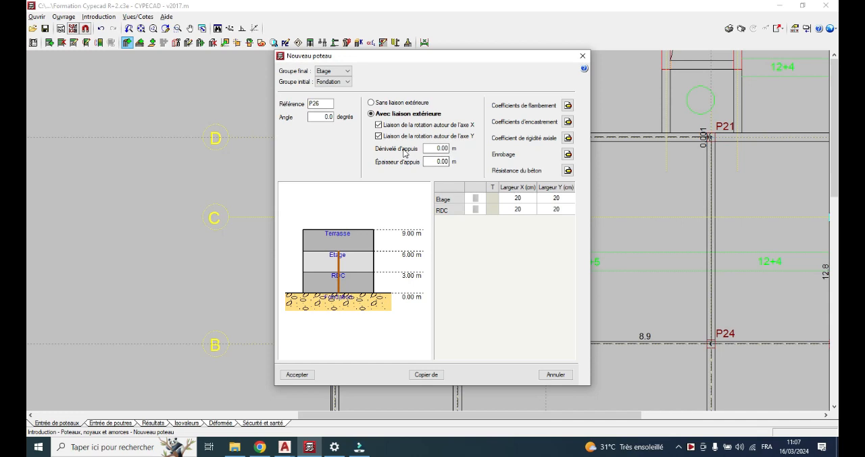
left_click(295, 378)
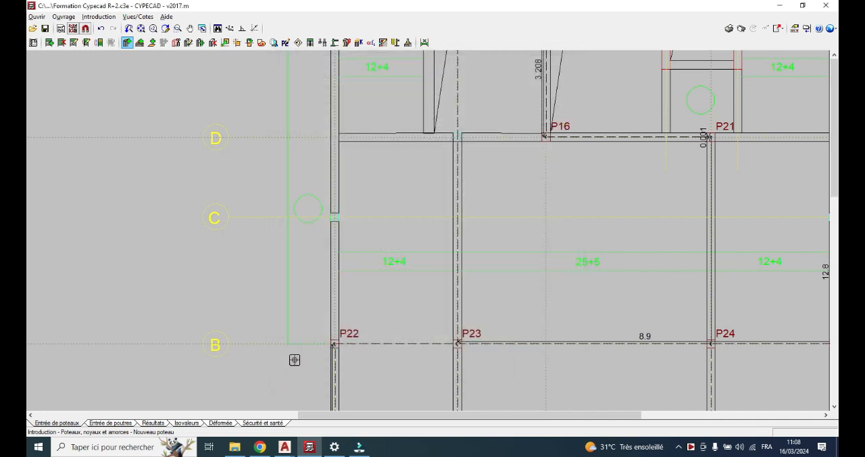
Place the Fondation-to-Etage column at the intersection of axes C and 1
scroll(349, 203, "up", 3)
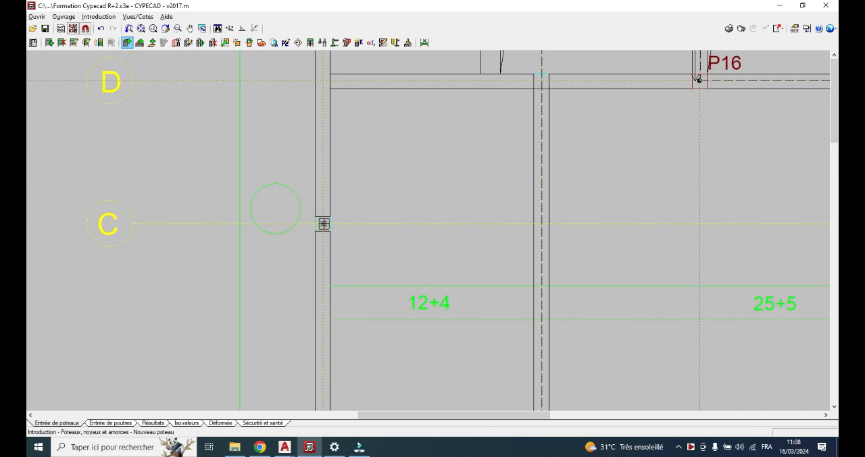
left_click(322, 224)
scroll(348, 228, "down", 5)
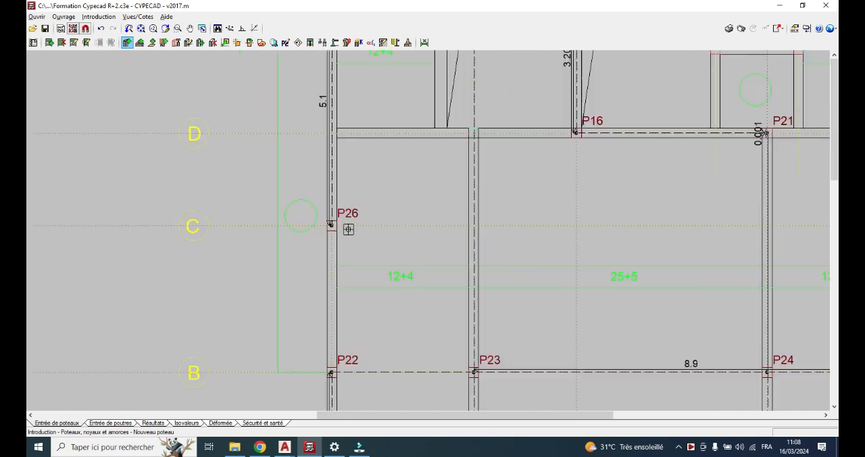
Reopen the new-column definition, set its final group to RDC with Fondation as the initial group, and accept it
scroll(568, 224, "up", 3)
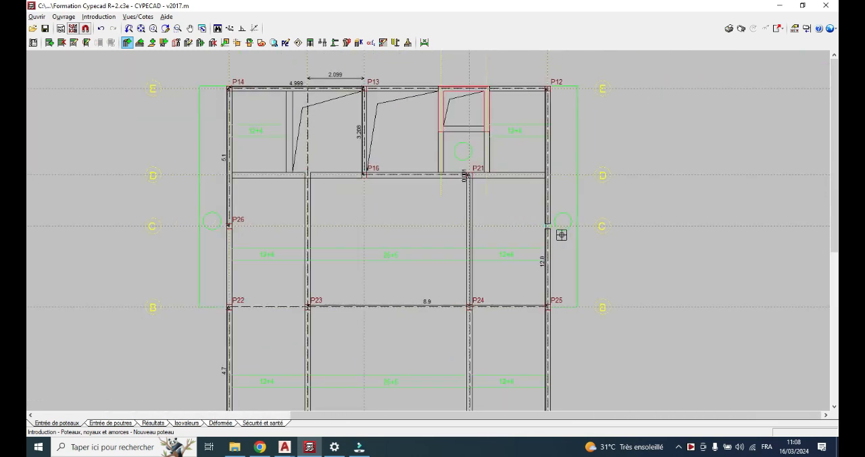
scroll(551, 231, "up", 4)
right_click(450, 257)
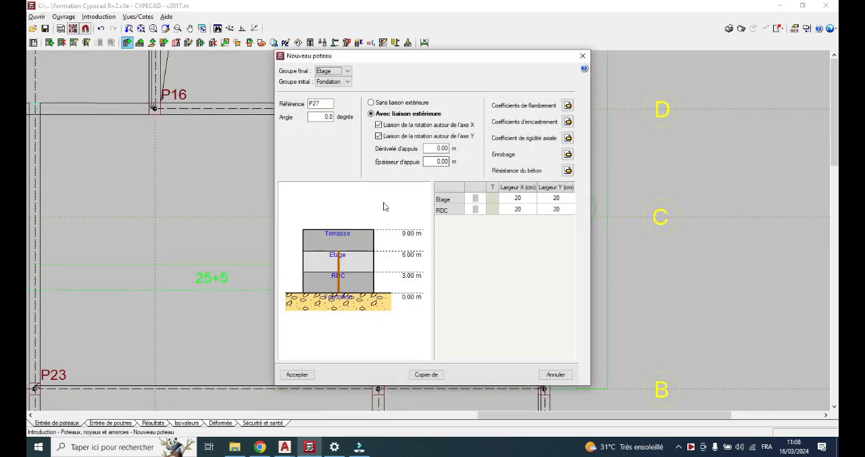
left_click(341, 71)
left_click(340, 80)
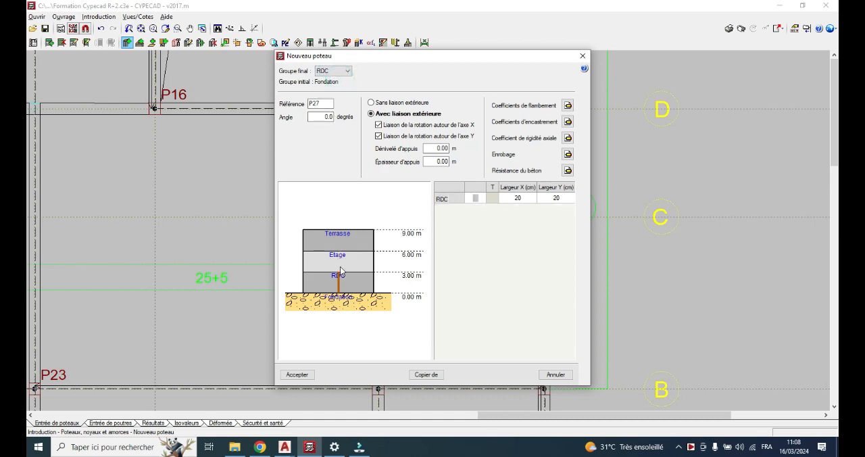
left_click(298, 375)
Place the Fondation-to-RDC column at the intersection of axes C and 7
scroll(574, 231, "up", 4)
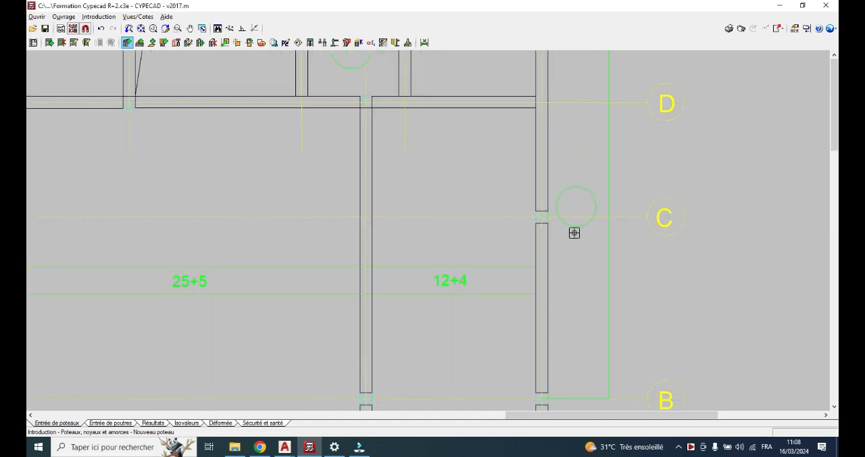
scroll(543, 211, "up", 3)
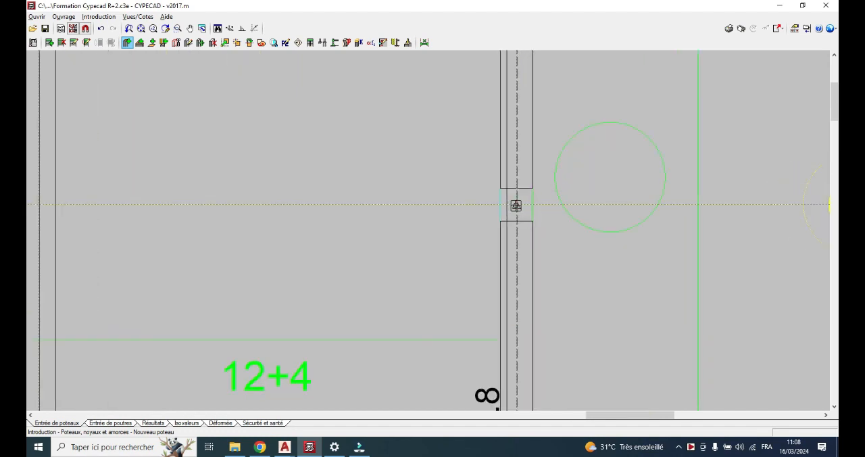
left_click(516, 205)
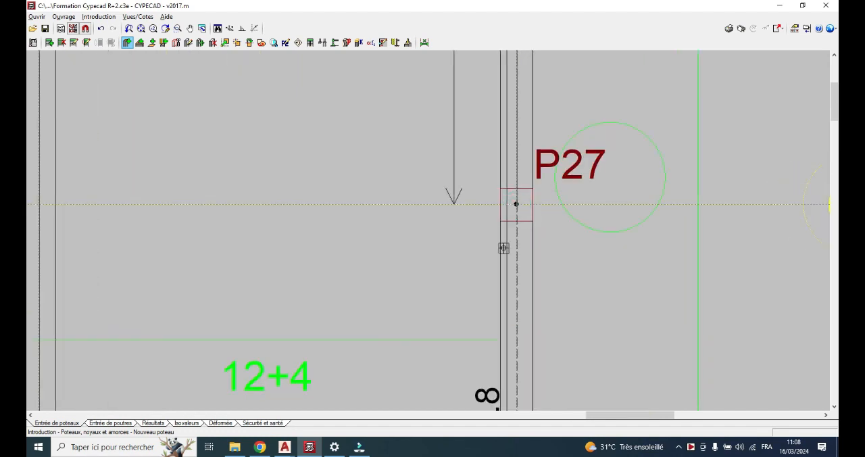
scroll(502, 245, "down", 5)
scroll(502, 244, "down", 3)
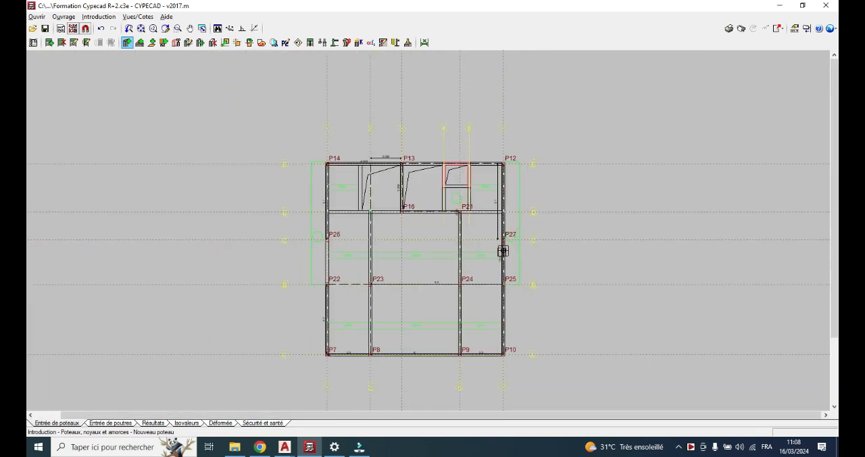
Switch the background plan view from RDC to Etage
scroll(502, 247, "up", 3)
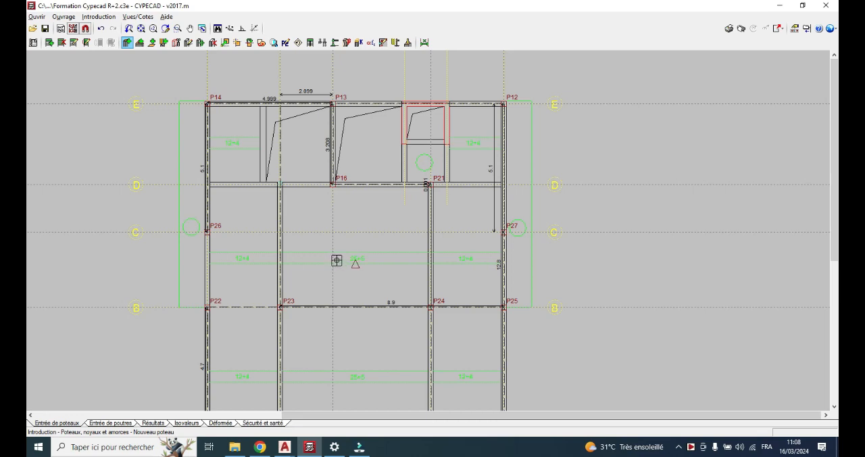
scroll(337, 260, "down", 4)
scroll(329, 293, "up", 2)
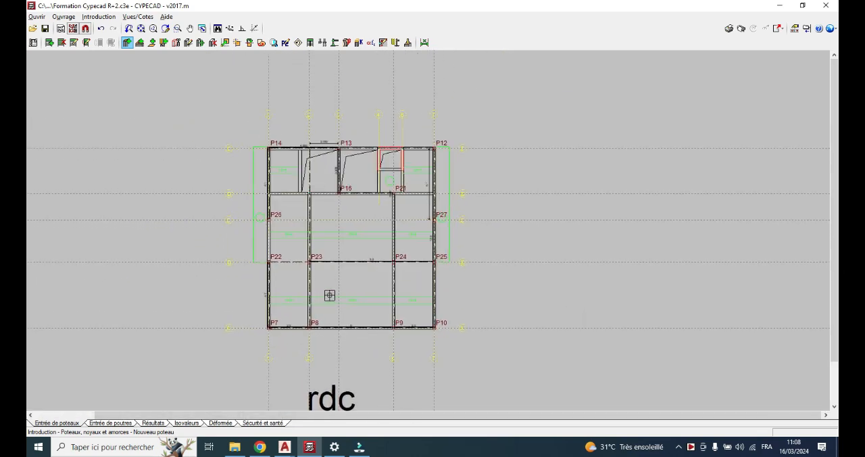
scroll(329, 289, "down", 2)
scroll(361, 248, "up", 2)
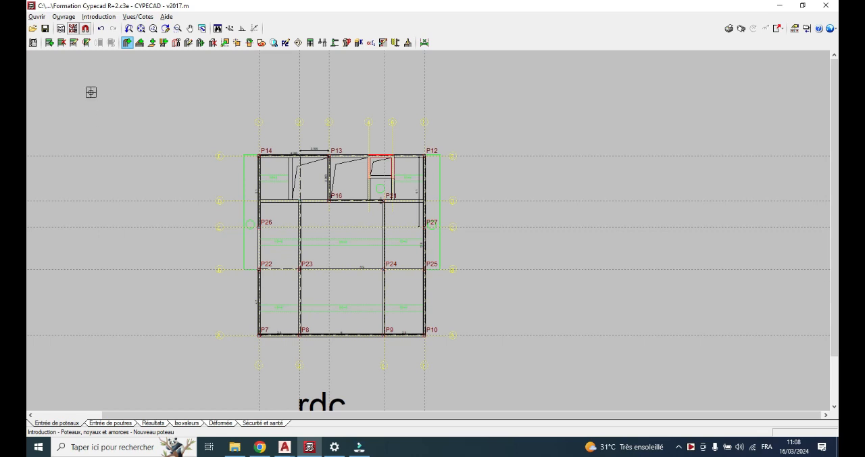
left_click(73, 28)
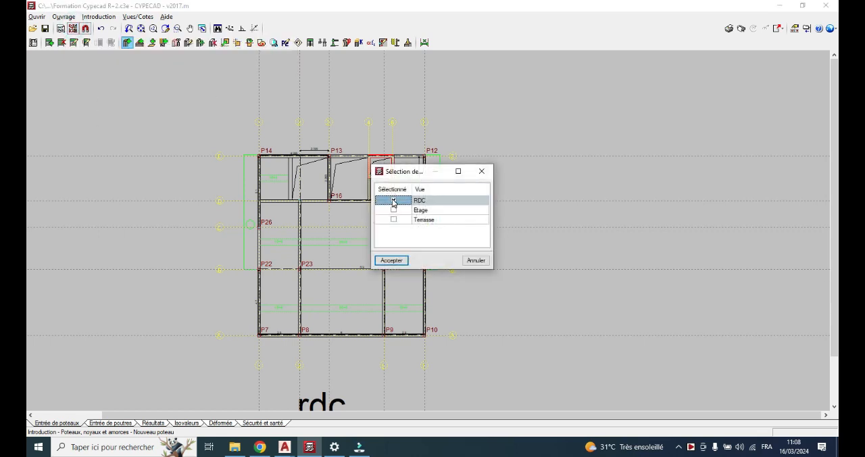
left_click(394, 212)
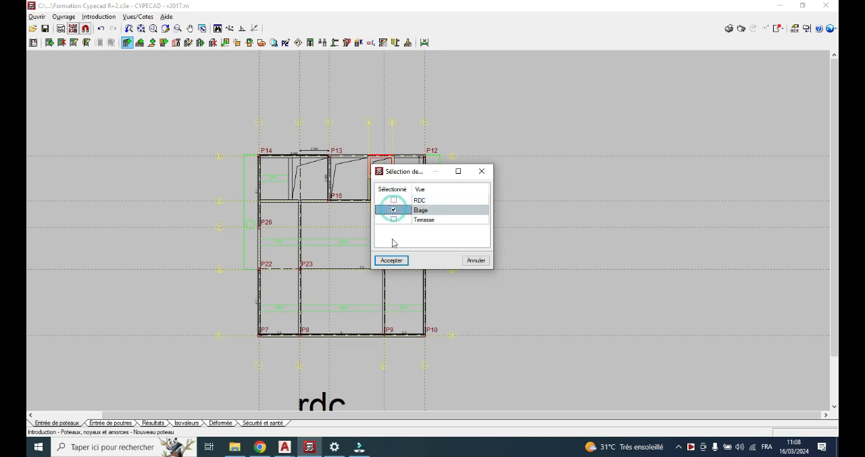
left_click(391, 260)
Define a new column without external fixity (Sans liaison extérieure), with final group Terrasse and initial group RDC, and accept it
scroll(279, 257, "up", 2)
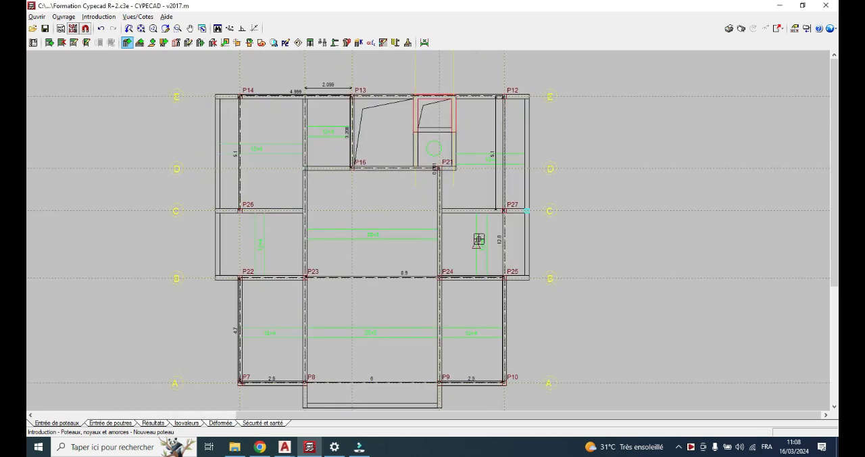
scroll(534, 216, "up", 1)
scroll(534, 215, "up", 3)
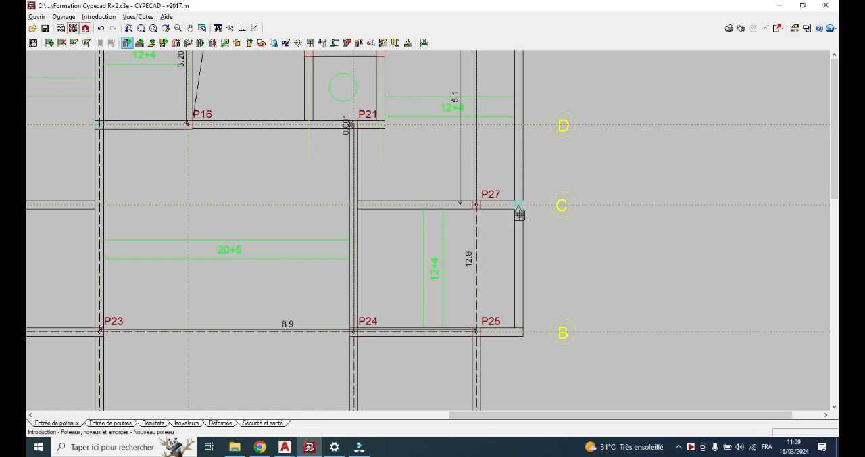
scroll(520, 204, "down", 2)
scroll(520, 207, "up", 2)
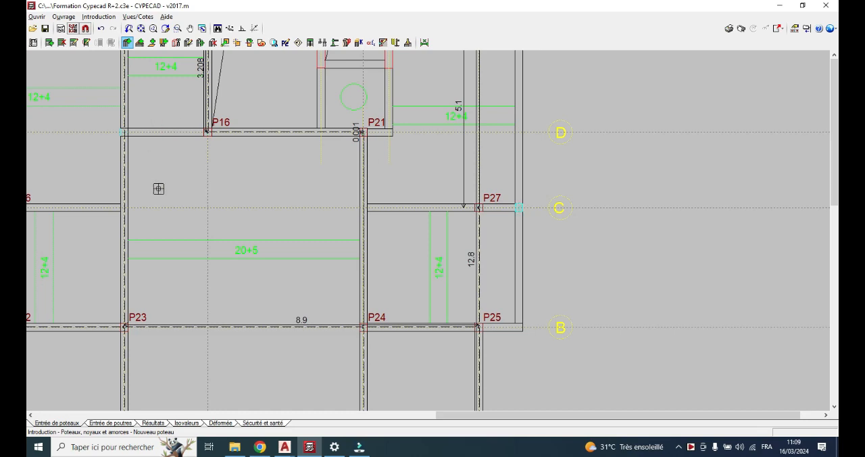
left_click(127, 41)
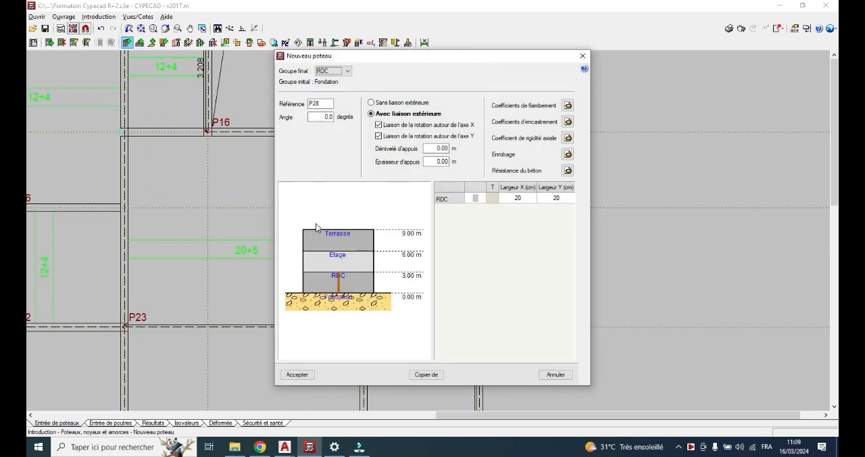
left_click(380, 104)
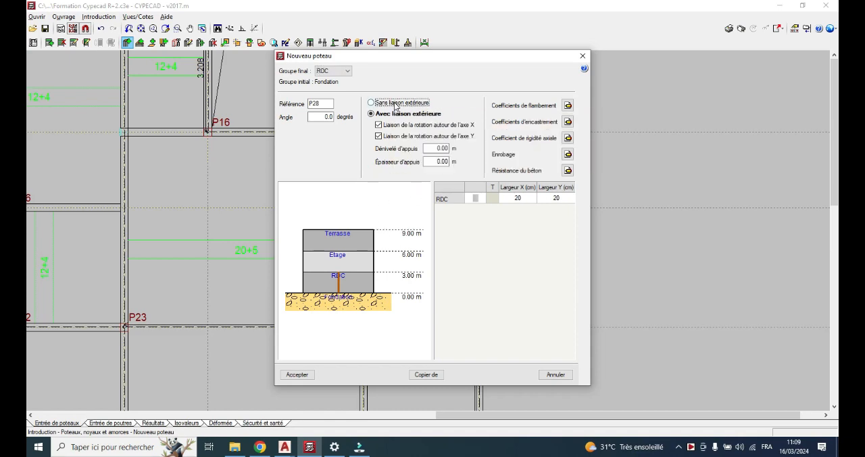
left_click(343, 71)
left_click(332, 81)
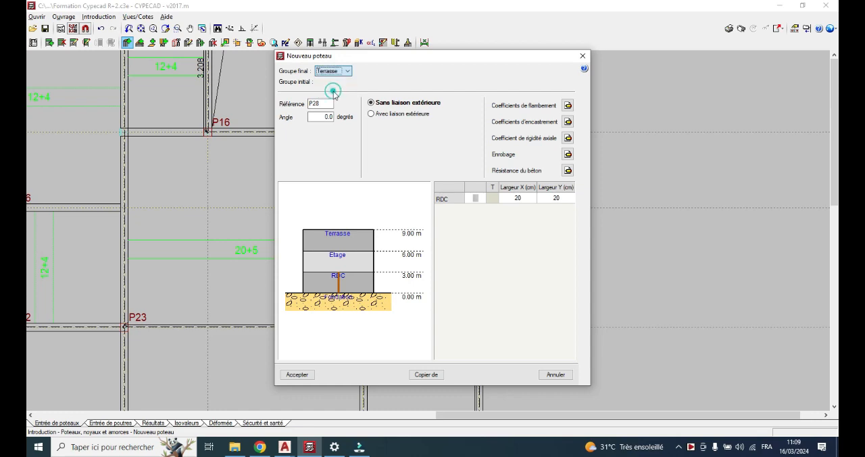
left_click(342, 82)
left_click(337, 98)
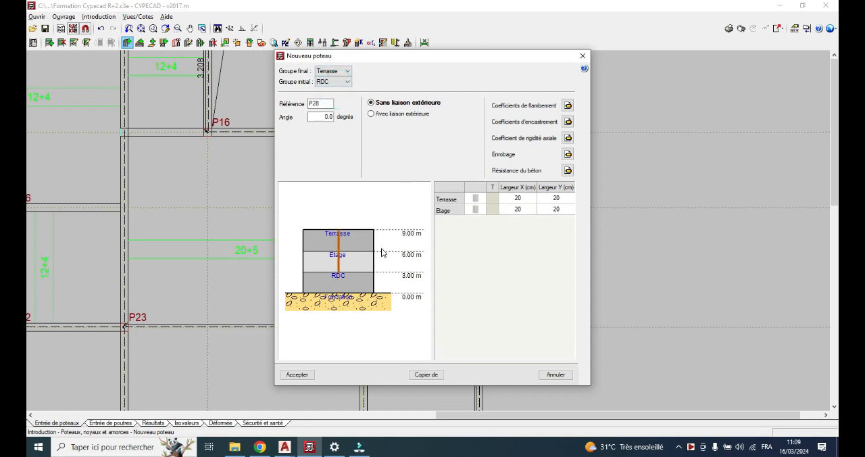
left_click(298, 374)
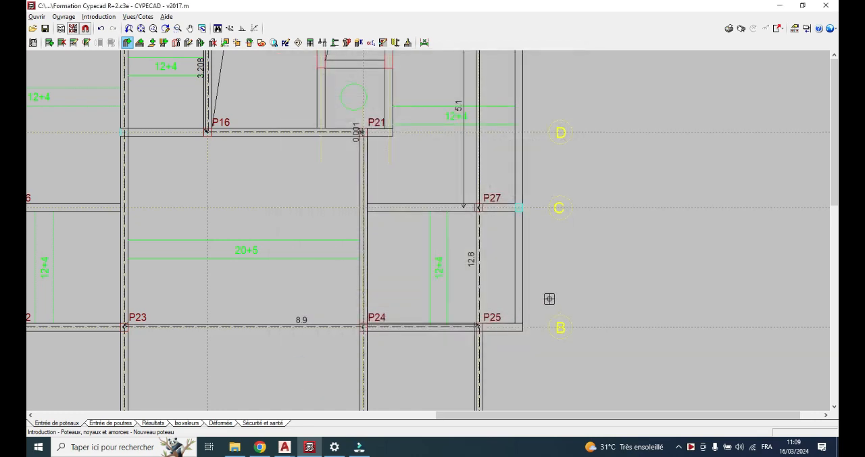
Try placing the RDC-to-Terrasse column on axis C at the outer wall beyond P27, and delete it
scroll(523, 193, "up", 2)
scroll(526, 210, "up", 2)
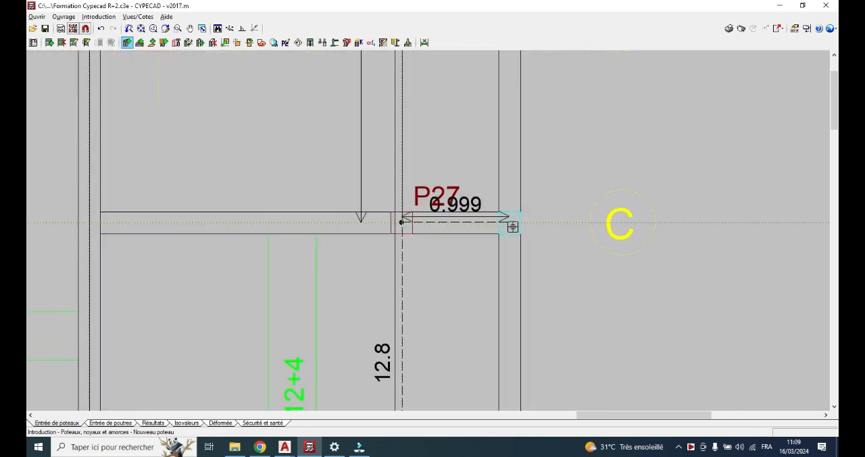
left_click(513, 227)
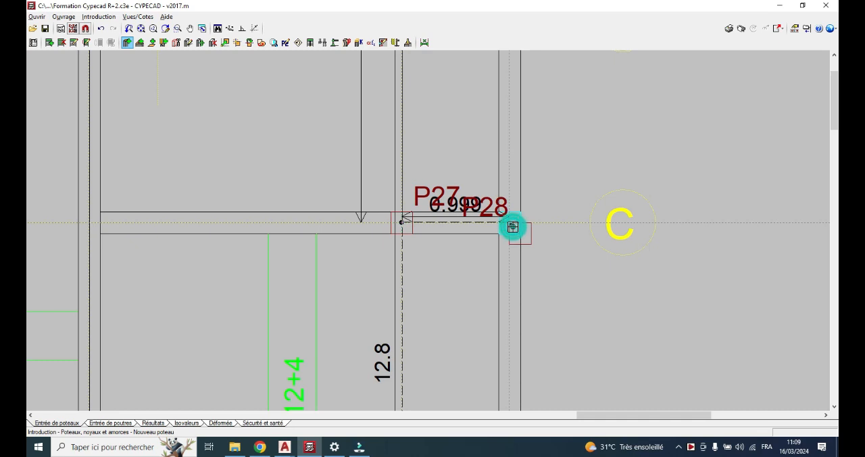
left_click(212, 43)
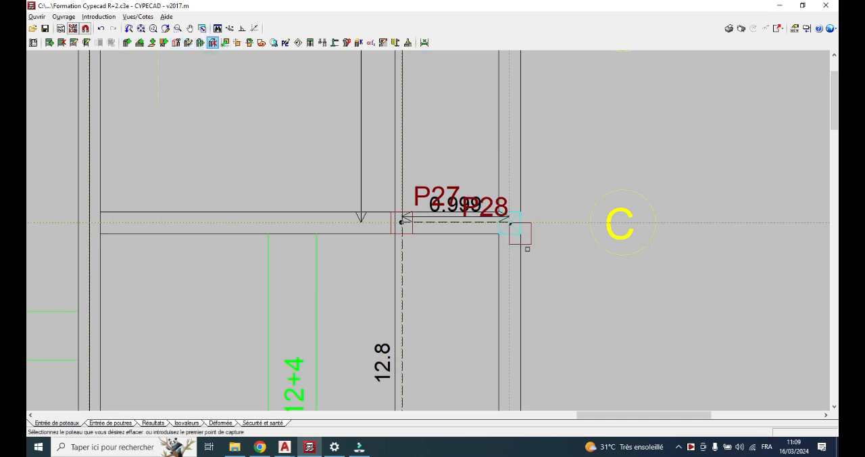
left_click(520, 233)
Place an RDC-to-Terrasse column without external fixity at the centre of the crossed square on axis C beyond P27
scroll(515, 201, "up", 2)
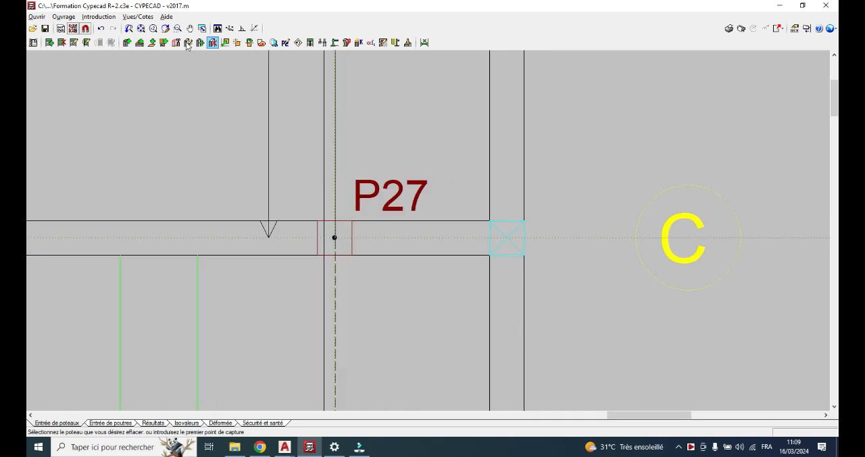
left_click(127, 43)
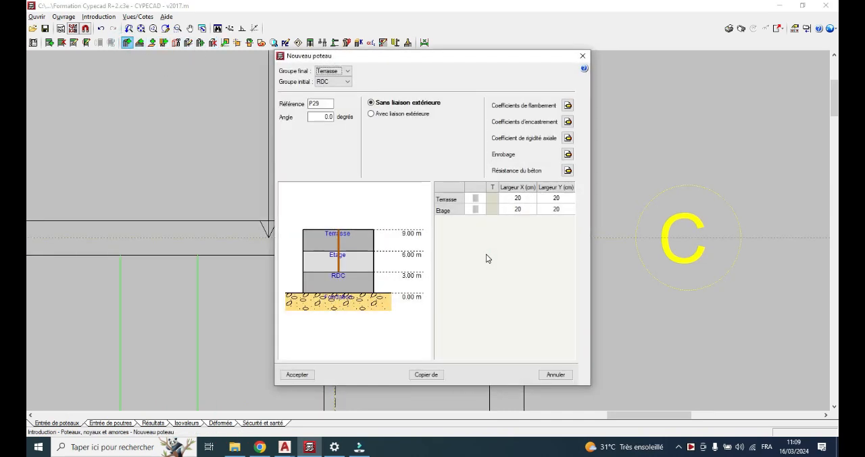
left_click(304, 375)
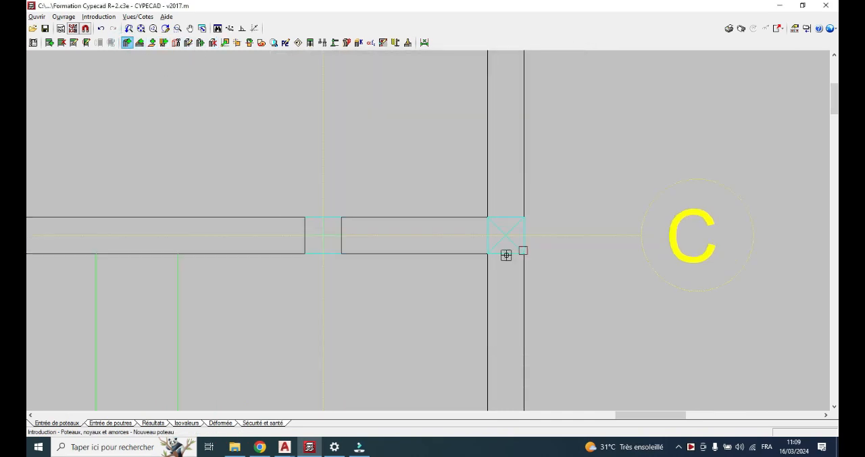
scroll(506, 249, "up", 2)
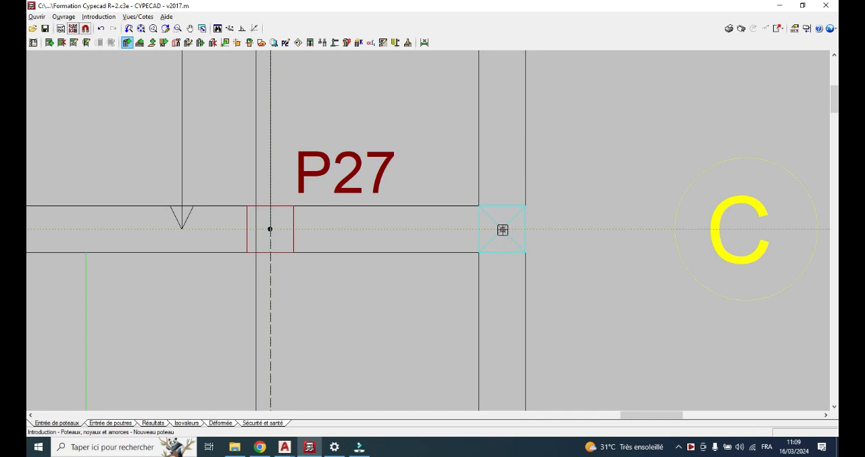
left_click(502, 230)
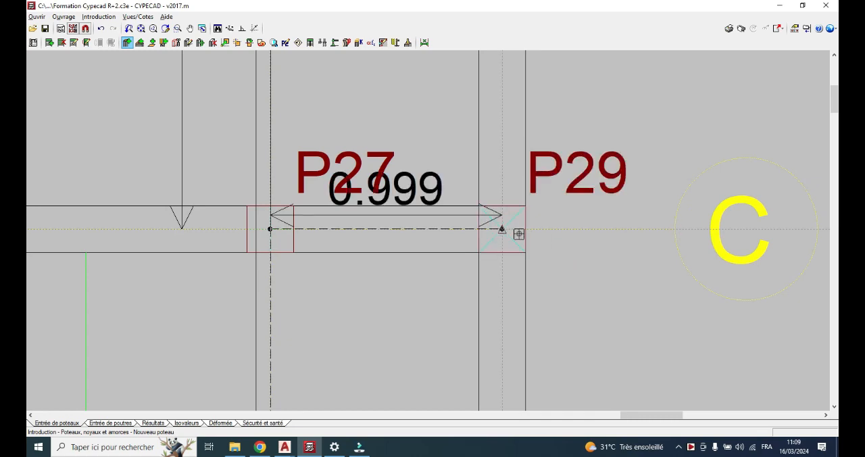
Review the groups and external fixity setting of column P29 in its edit definition and close it
scroll(513, 231, "down", 5)
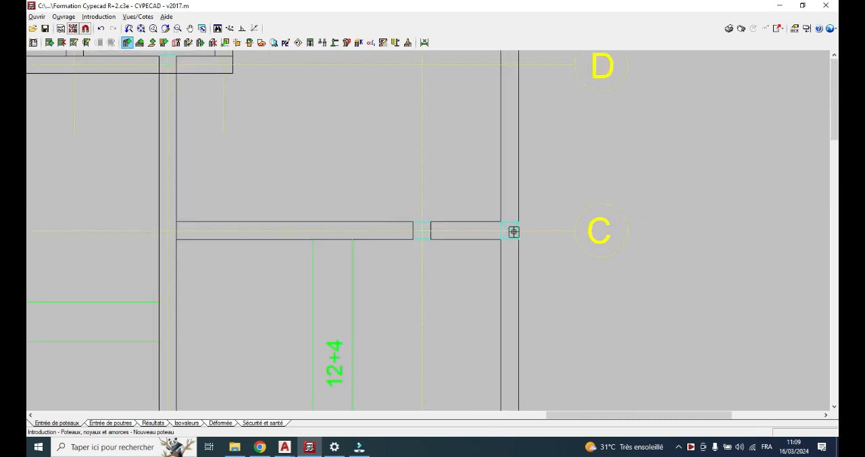
scroll(496, 275, "down", 2)
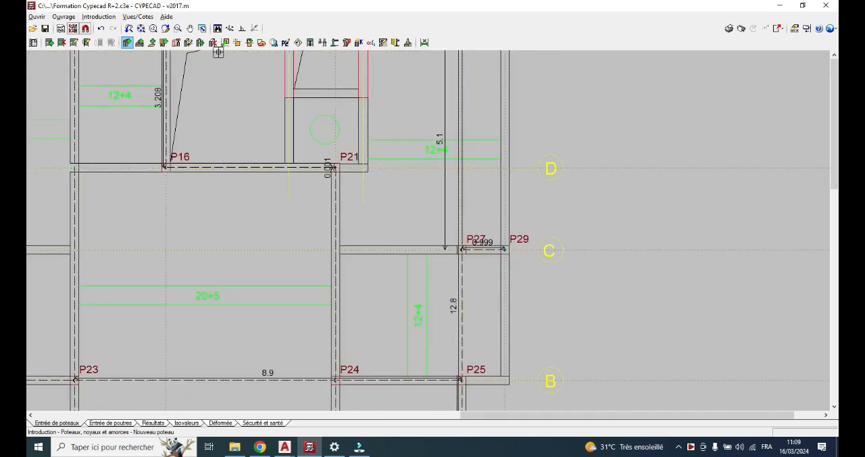
left_click(188, 42)
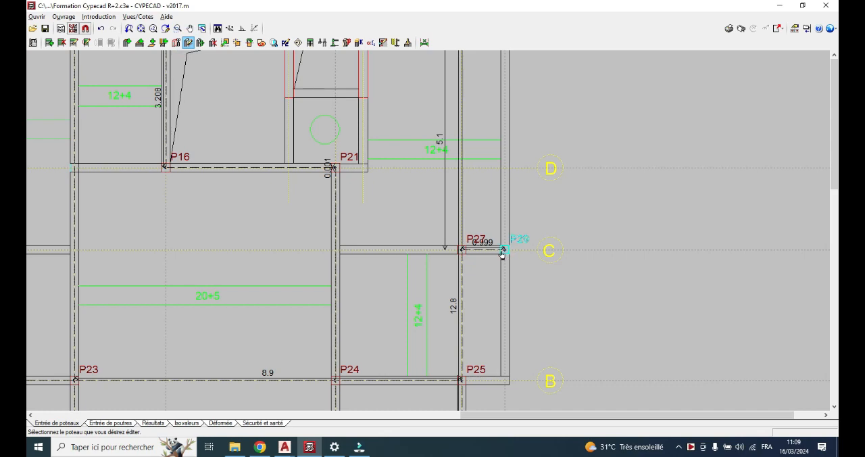
left_click(501, 252)
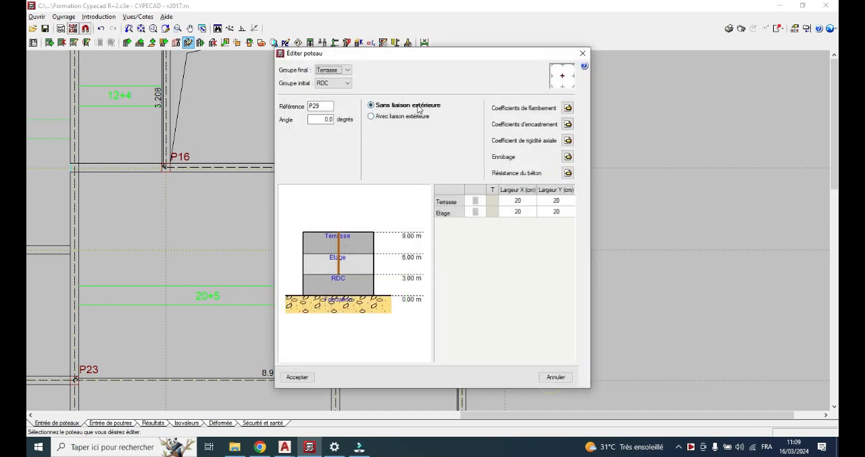
mouse_move(415, 110)
left_click(297, 377)
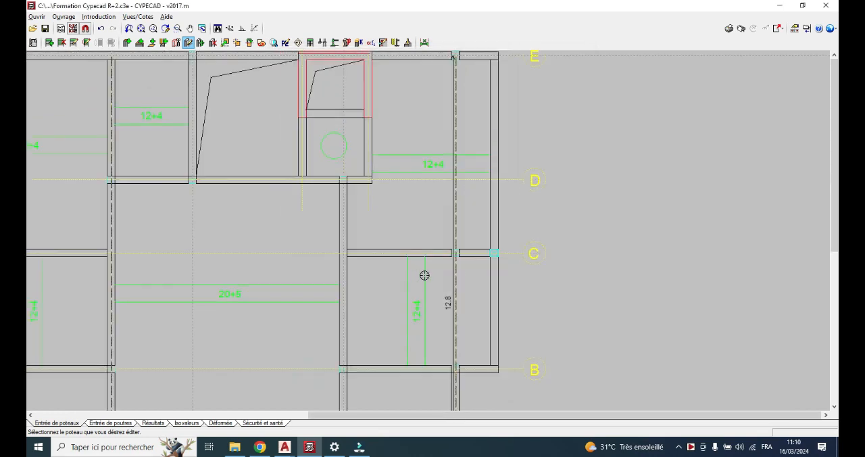
scroll(424, 275, "down", 5)
scroll(342, 306, "up", 2)
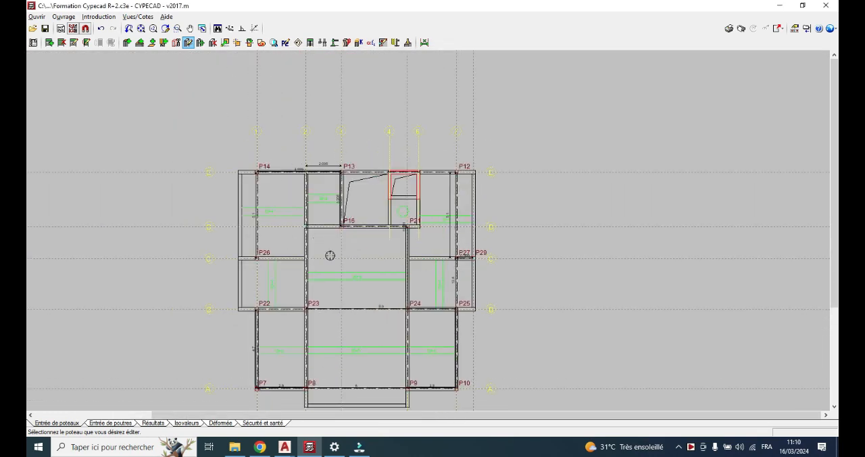
scroll(343, 230, "down", 1)
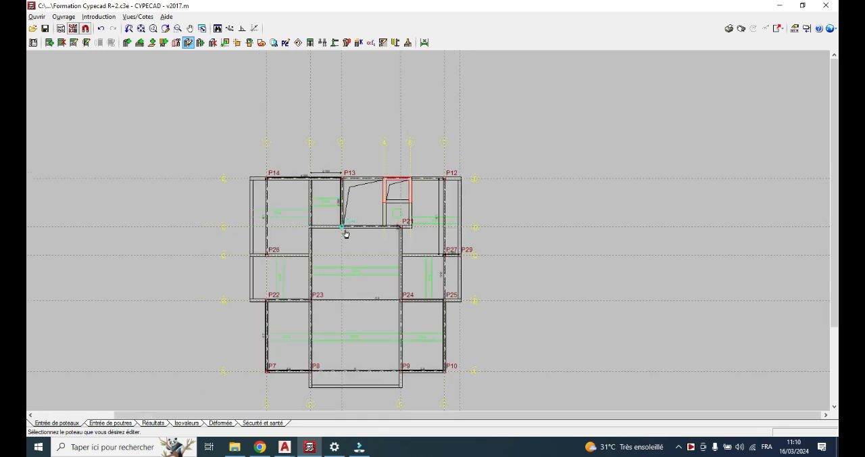
scroll(332, 382, "up", 2)
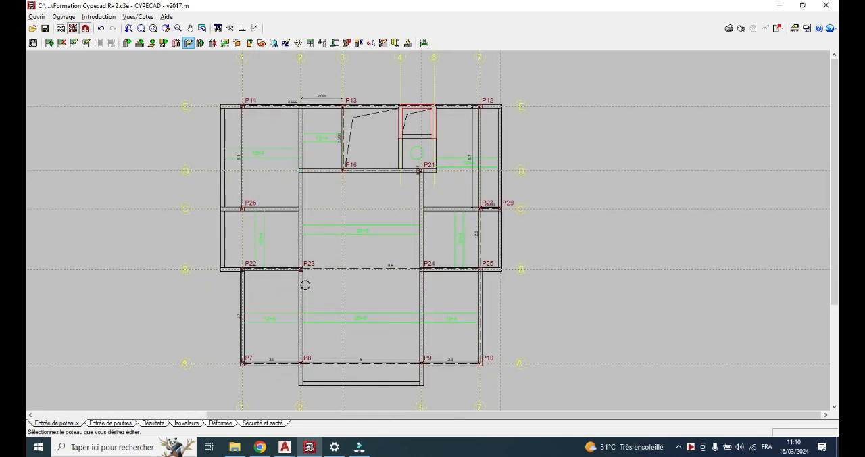
Define a new column with external fixity (Avec liaison extérieure), with final group Terrasse and initial group Fondation, and accept it
scroll(328, 338, "down", 2)
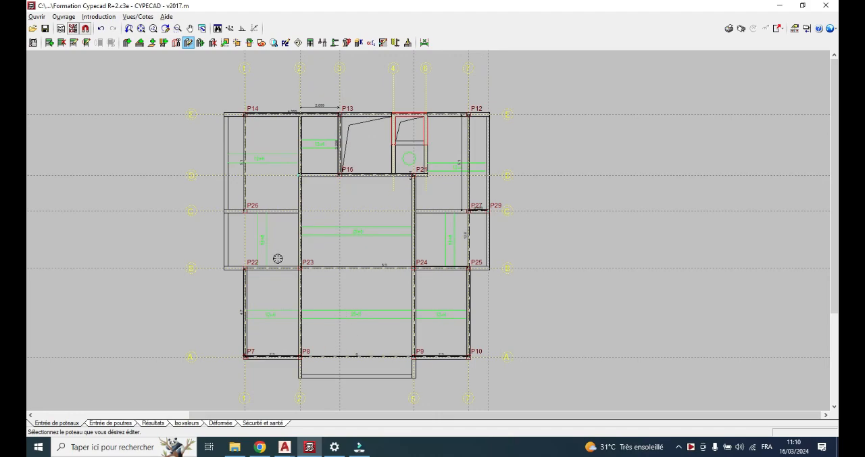
scroll(283, 205, "up", 1)
scroll(287, 202, "down", 1)
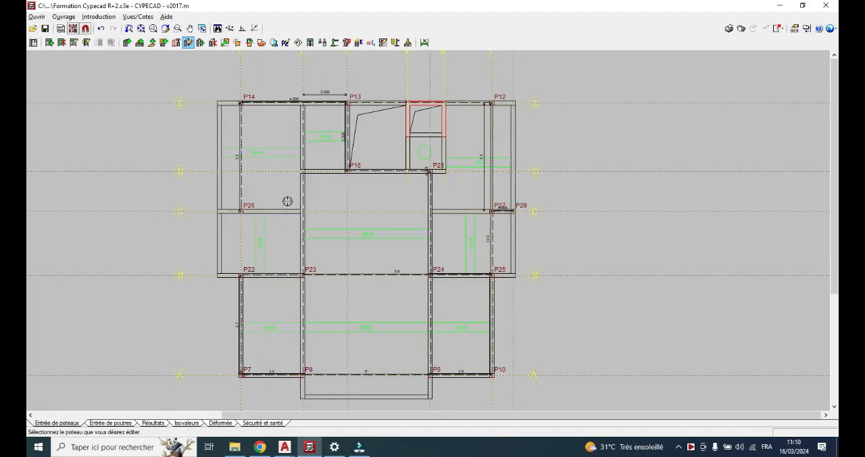
scroll(286, 199, "up", 2)
scroll(297, 170, "up", 1)
scroll(297, 170, "up", 2)
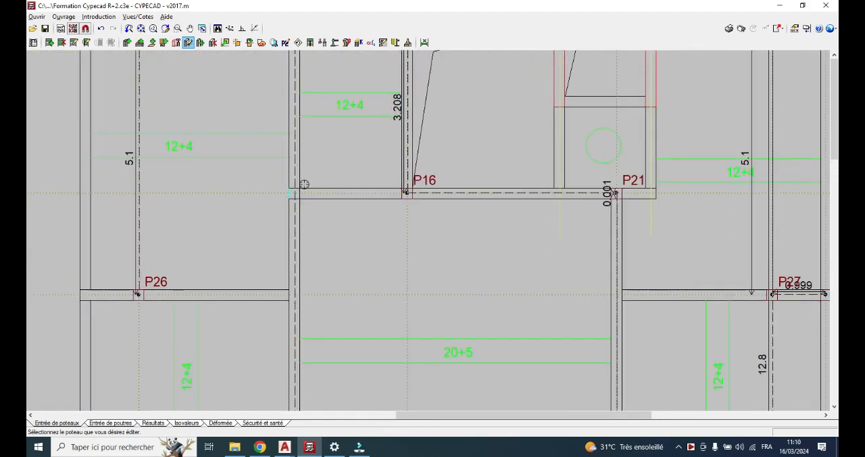
scroll(302, 182, "down", 5)
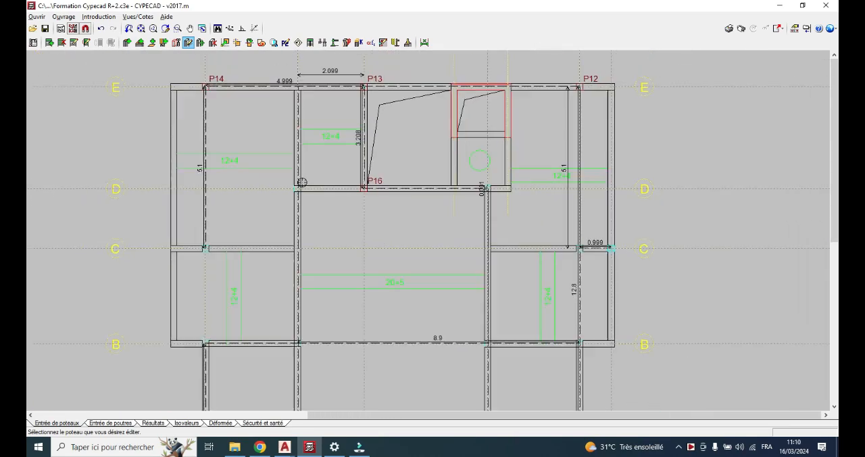
left_click(127, 43)
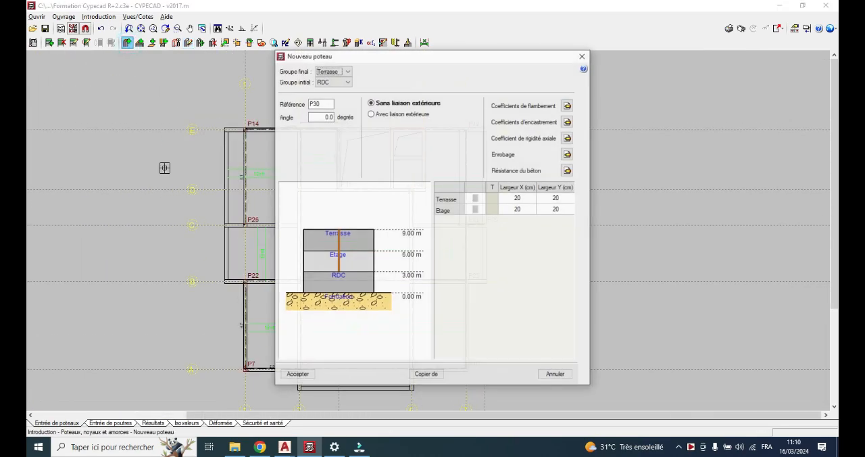
left_click(348, 81)
left_click(342, 91)
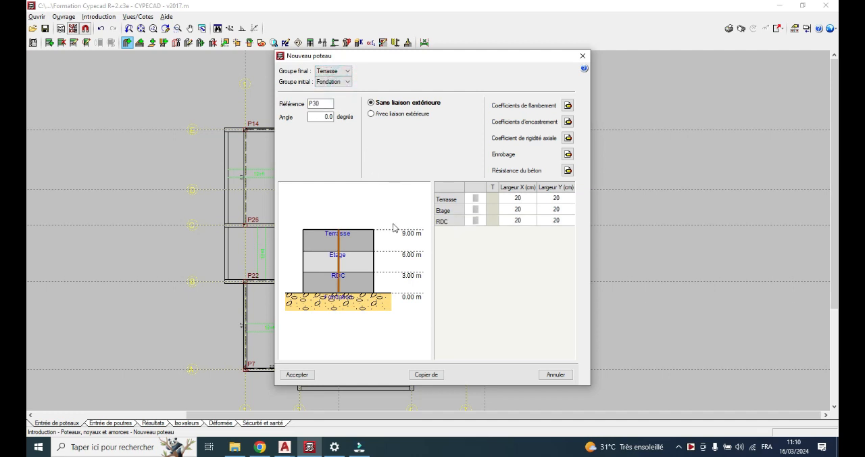
left_click(377, 114)
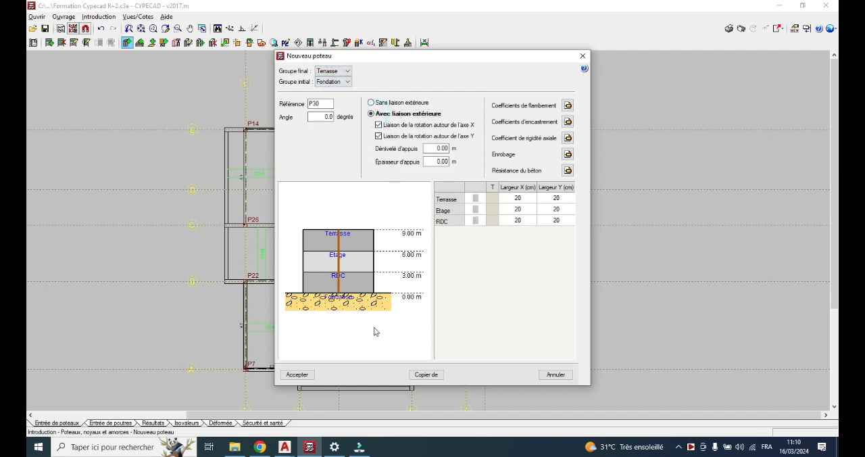
left_click(308, 375)
Place the Fondation-to-Terrasse column with external fixity at the intersection of axes 2 and D
scroll(338, 237, "up", 4)
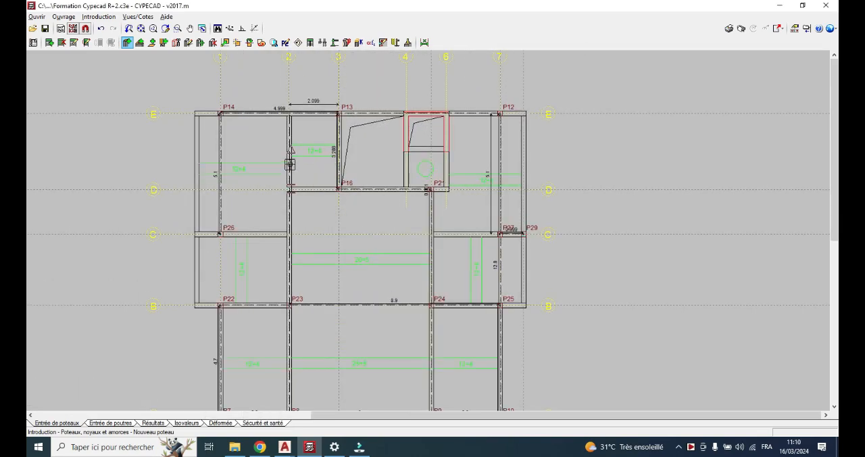
scroll(289, 188, "up", 5)
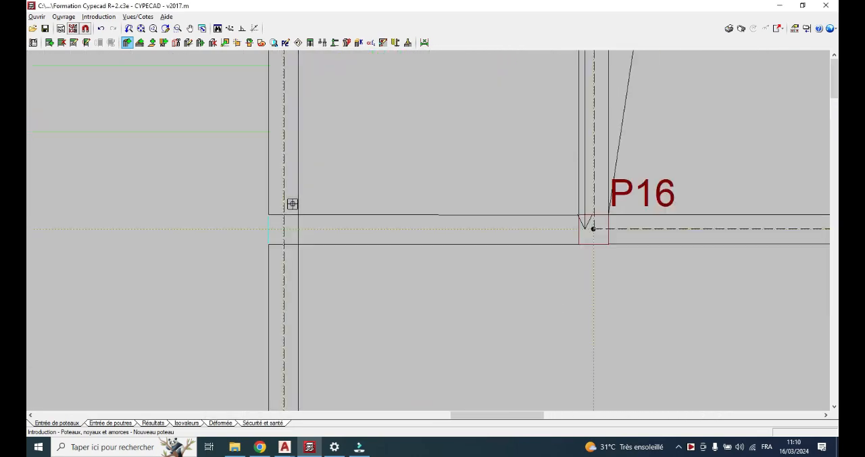
scroll(292, 215, "up", 3)
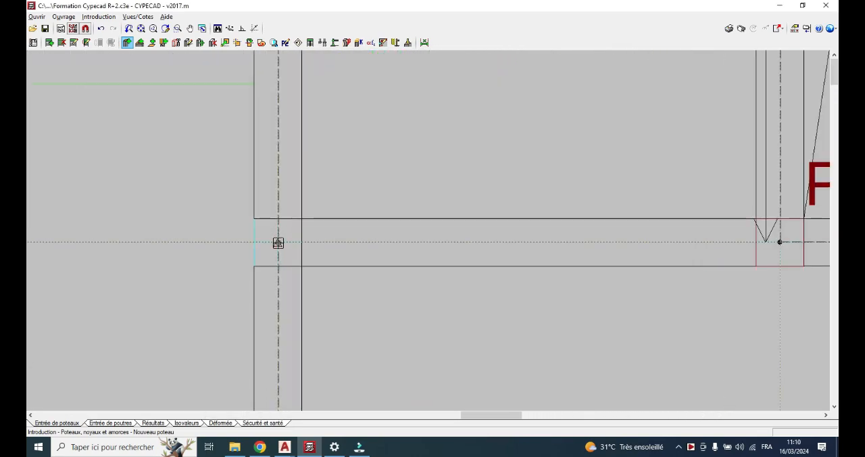
left_click(278, 242)
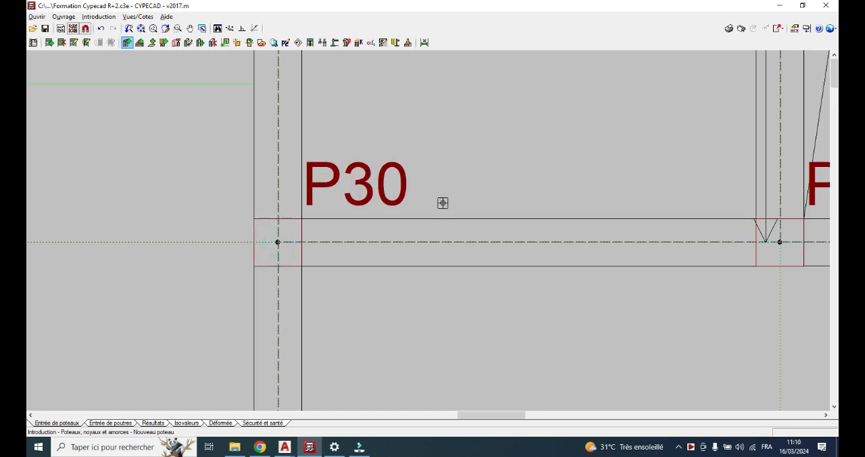
scroll(443, 203, "down", 10)
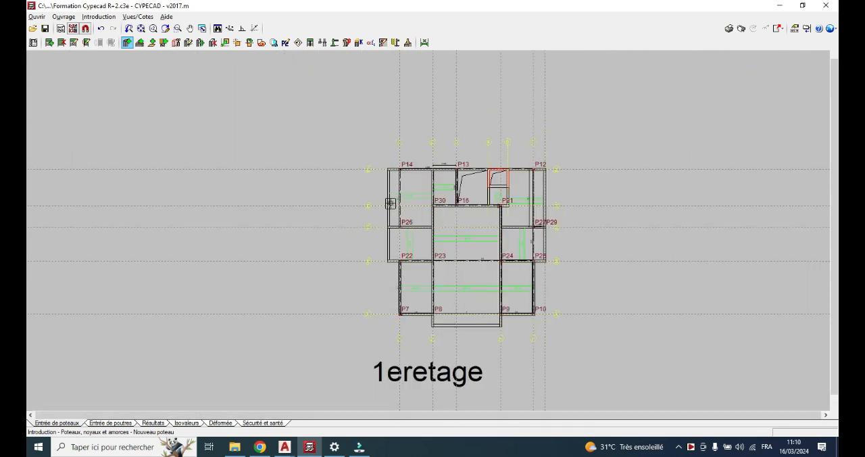
Switch the displayed background plan from Etage to Terrasse
middle_click_drag(468, 237, 392, 226)
scroll(392, 226, "up", 1)
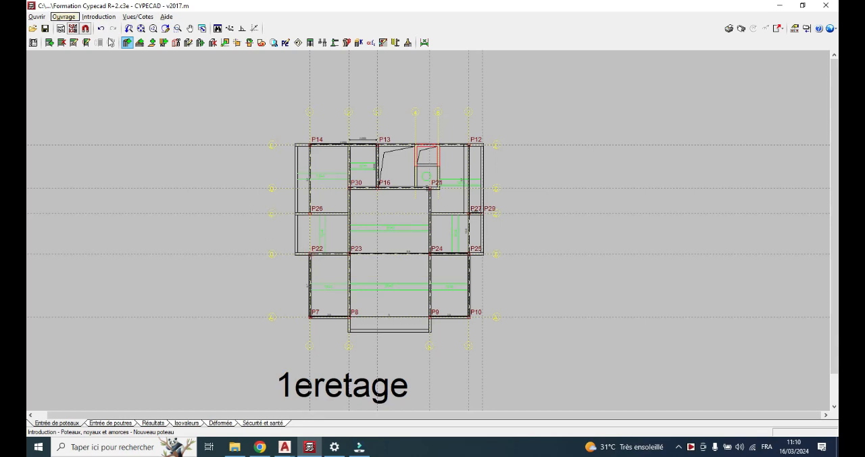
left_click(72, 28)
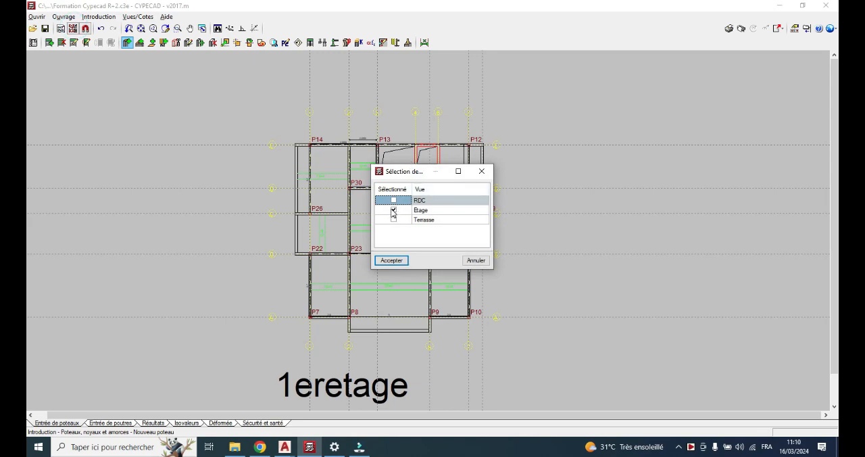
left_click(393, 210)
left_click(394, 220)
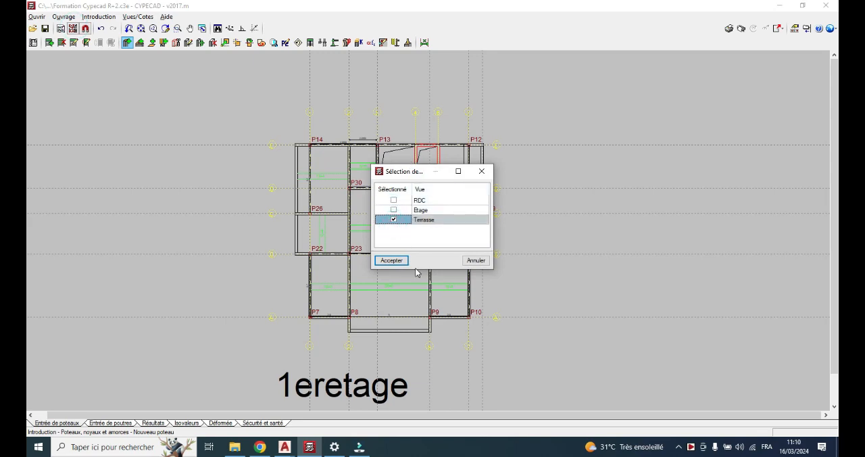
left_click(391, 260)
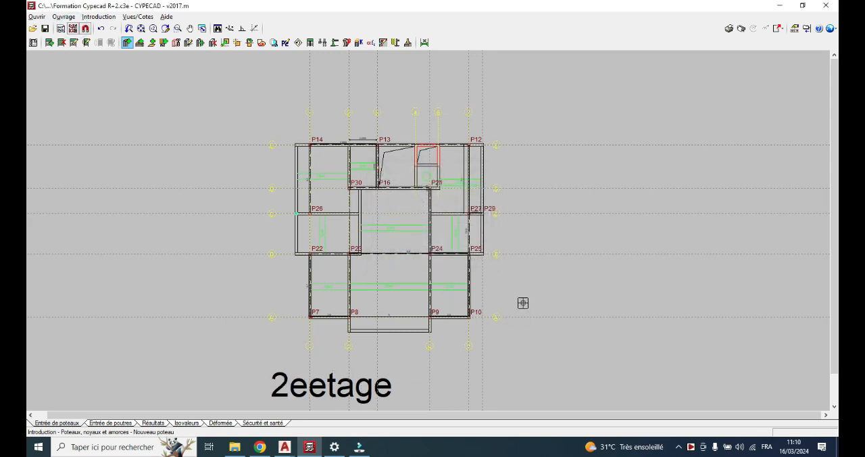
Examine the Terrasse plan for columns not yet entered, especially along axis C at the outer wall beyond P26
scroll(531, 251, "up", 1)
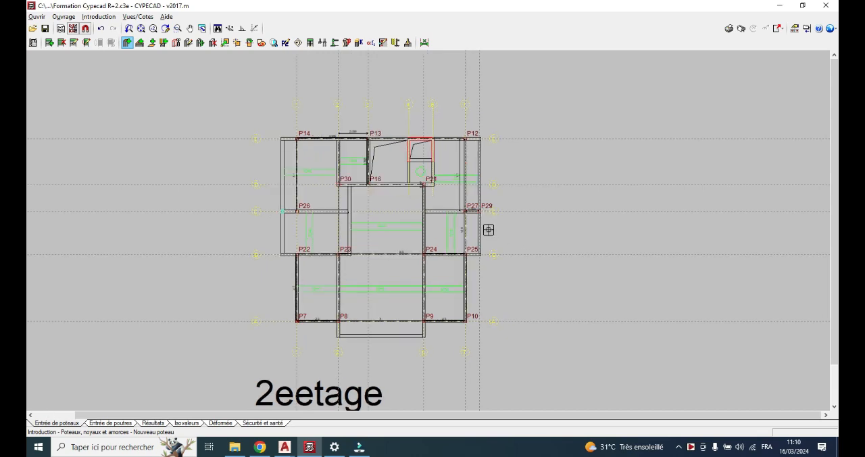
scroll(303, 205, "up", 3)
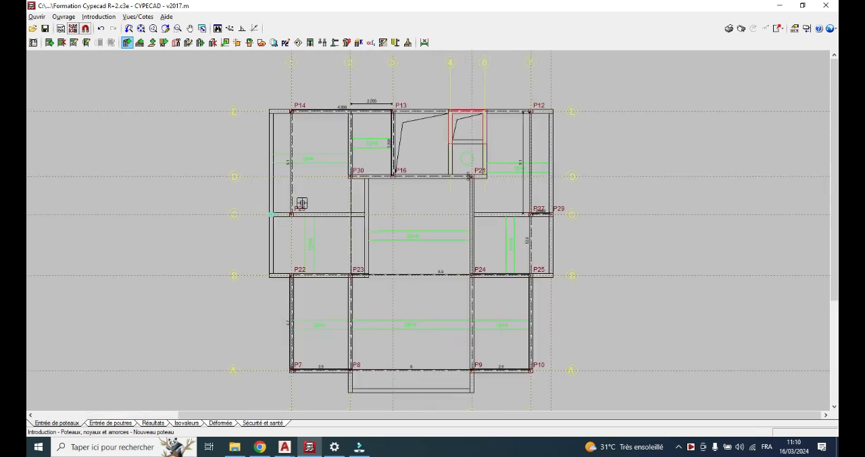
scroll(301, 203, "up", 3)
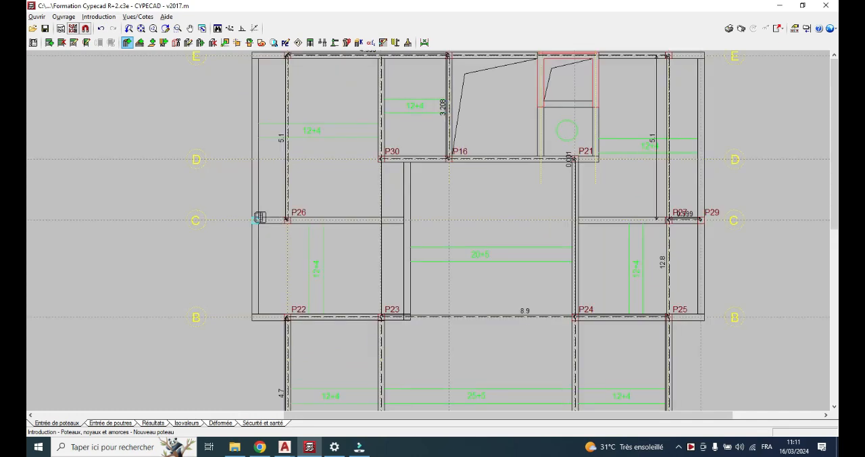
scroll(266, 217, "up", 1)
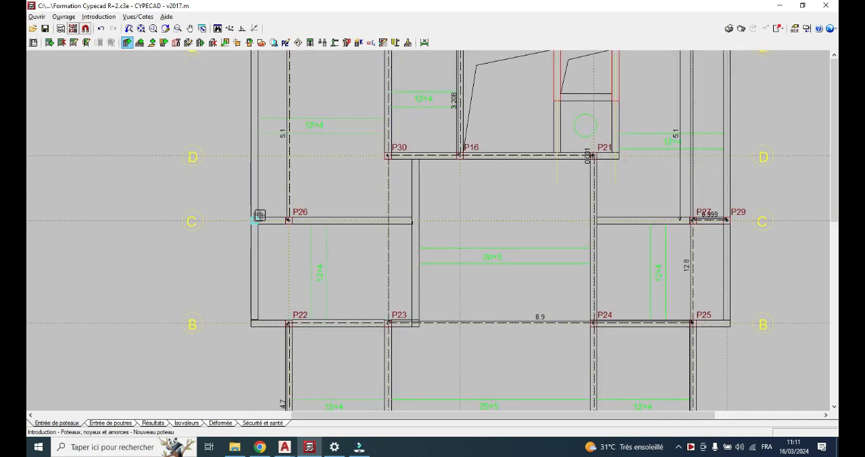
scroll(258, 215, "up", 1)
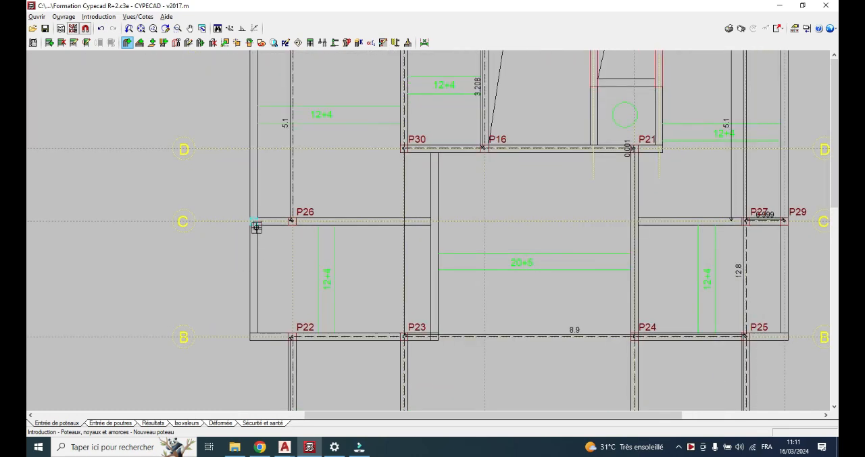
scroll(255, 227, "down", 3)
scroll(255, 227, "down", 1)
scroll(257, 220, "up", 4)
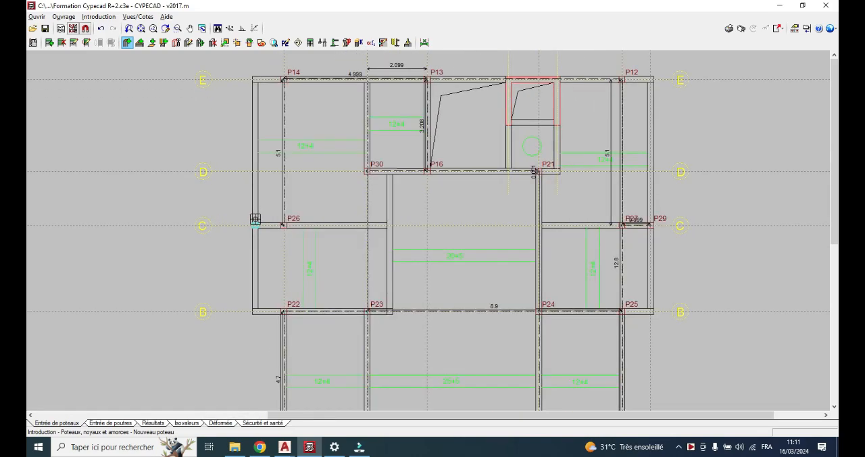
scroll(258, 215, "up", 2)
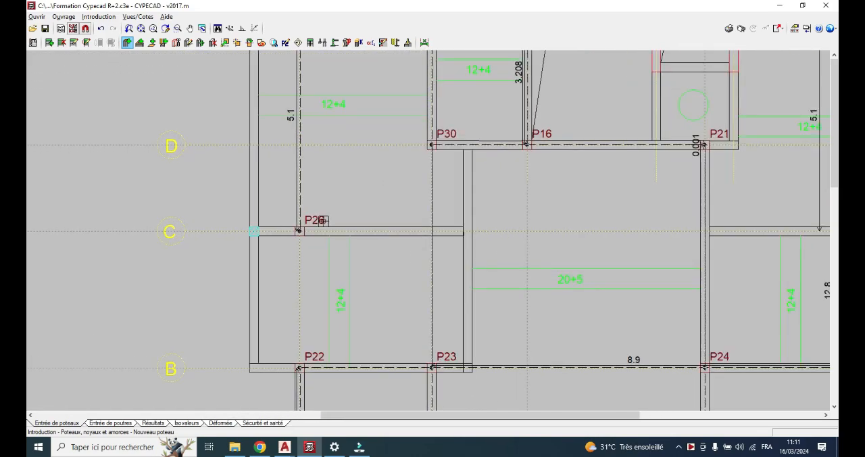
Define a new column without external fixity (Sans liaison extérieure), with final group Terrasse and initial group Etage, and accept it
right_click(146, 185)
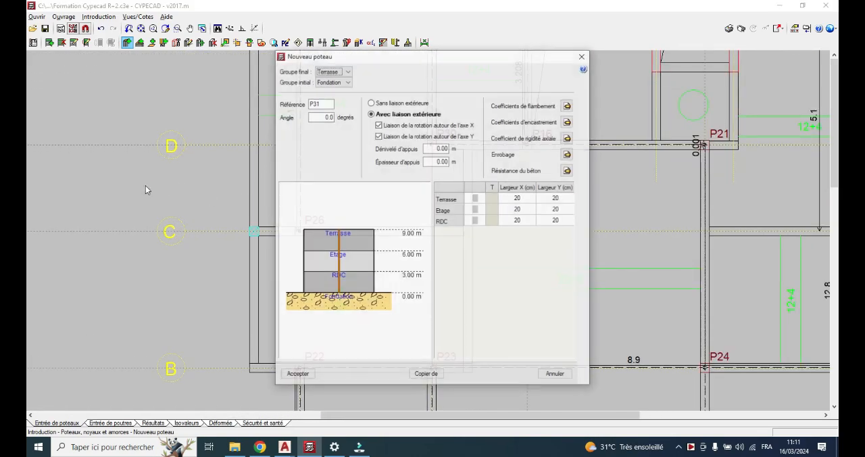
left_click(346, 82)
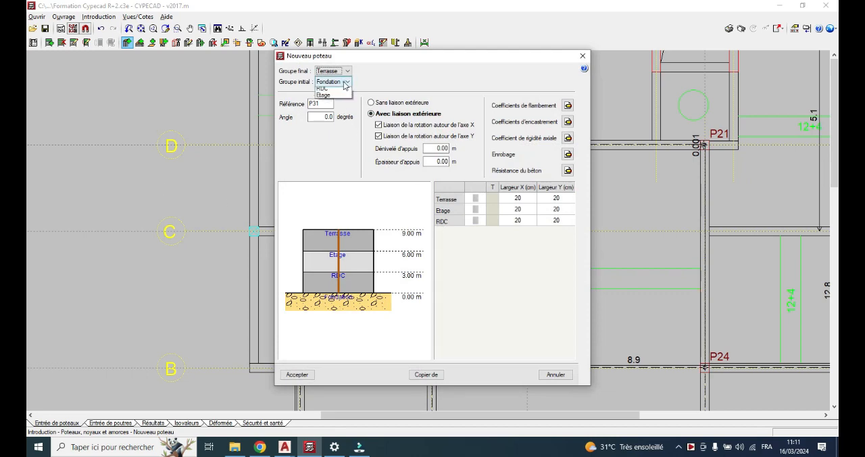
left_click(333, 98)
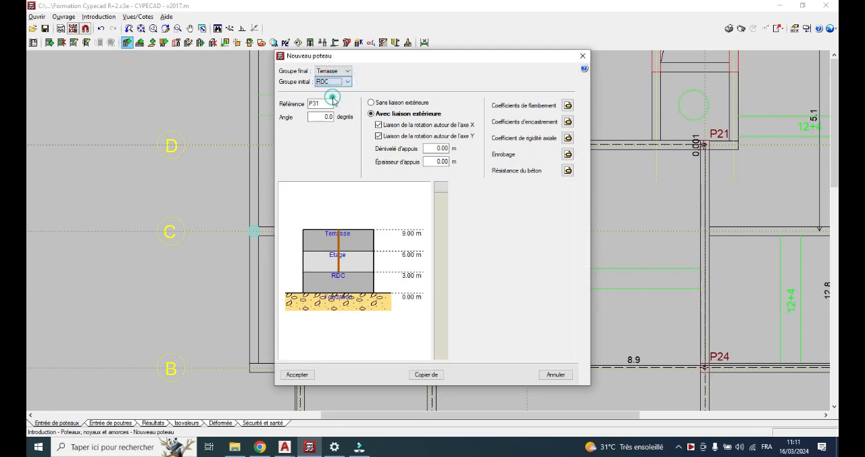
left_click(342, 82)
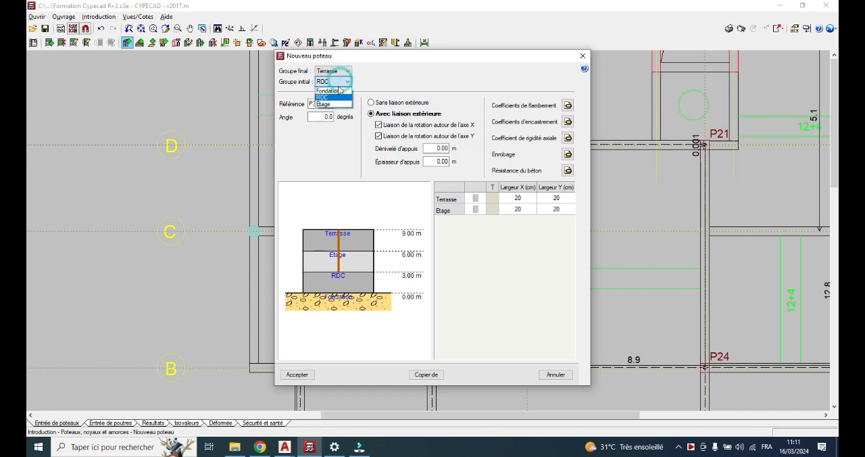
left_click(330, 103)
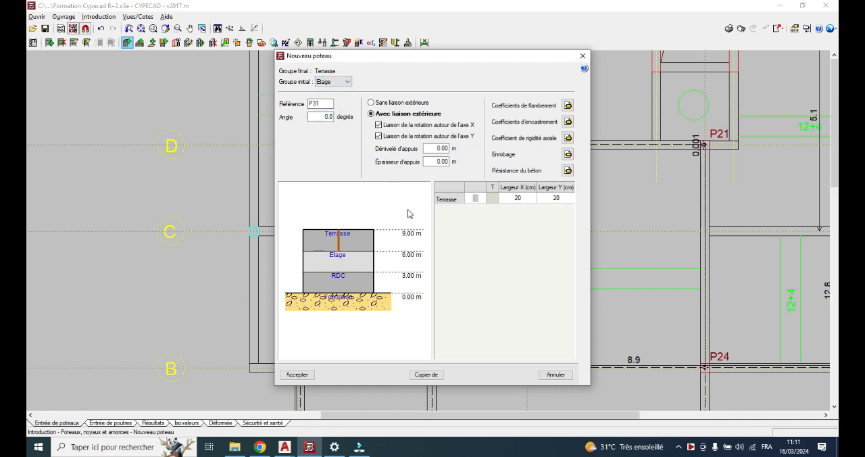
left_click(392, 105)
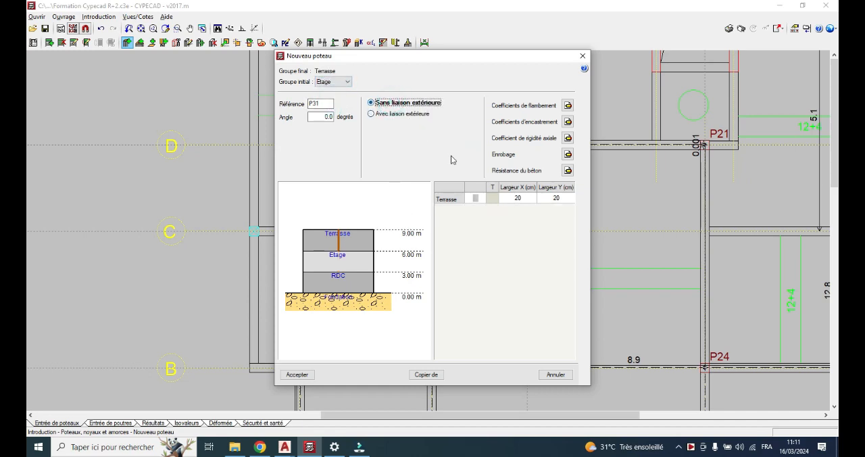
left_click(297, 375)
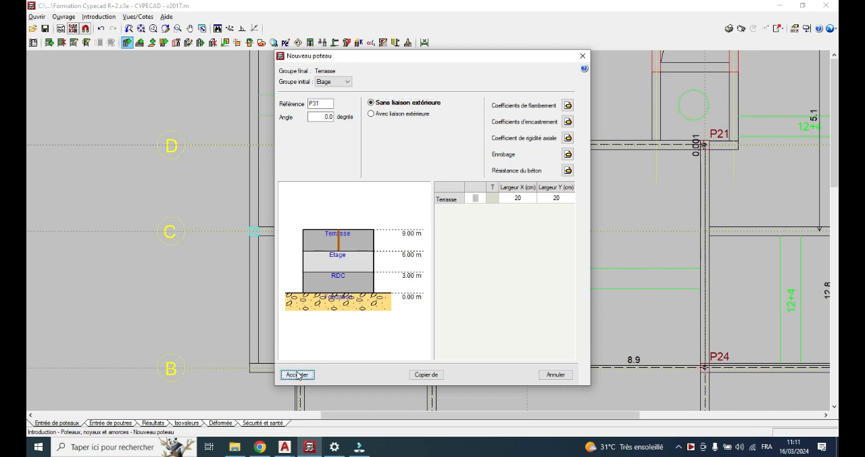
Place the Etage-to-Terrasse column at the centre of the crossed square on axis C beyond P26
scroll(239, 169, "up", 3)
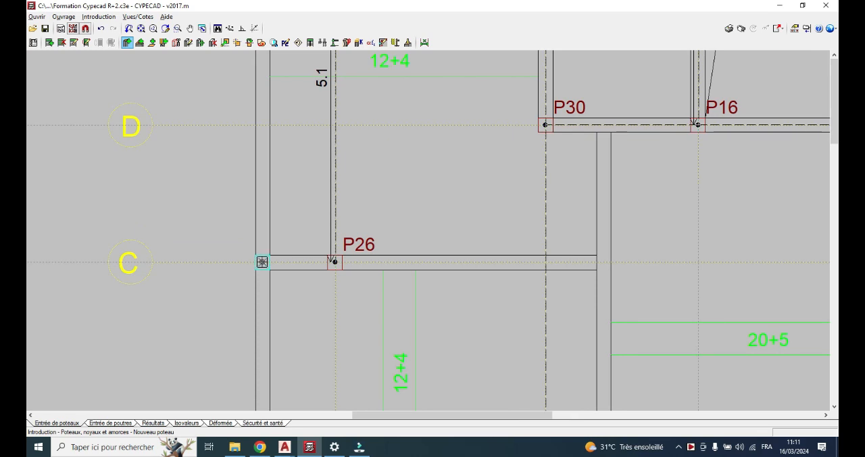
left_click(262, 262)
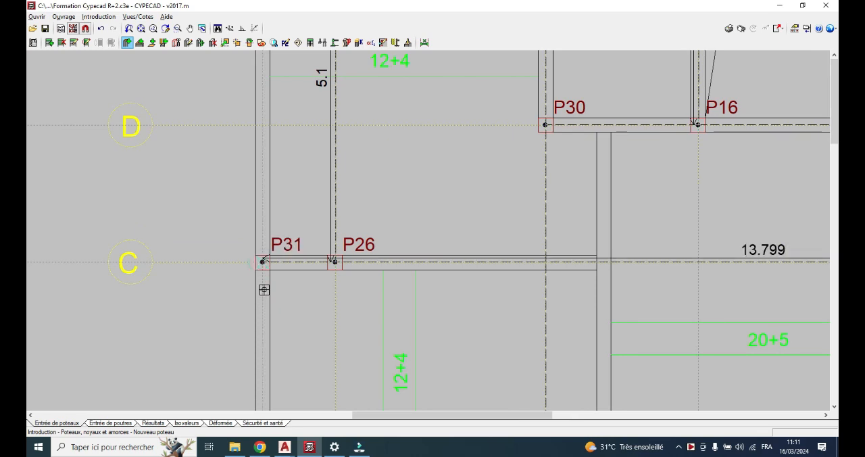
scroll(261, 264, "down", 4)
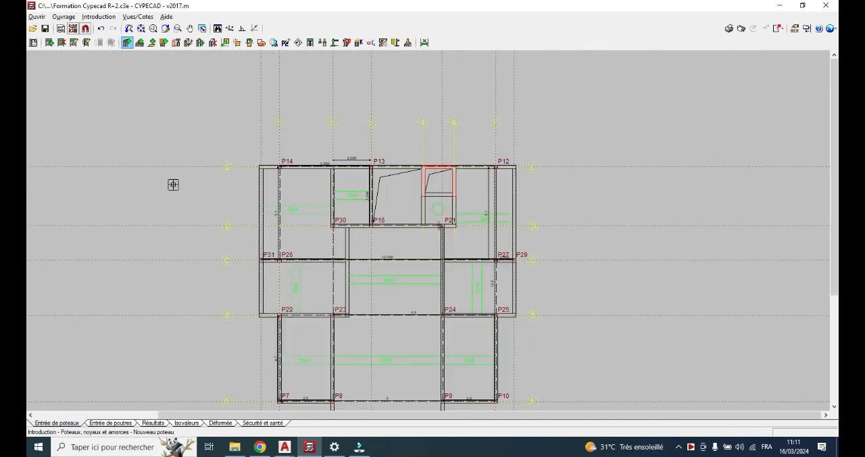
Hide the Terrasse background plan so that no plan view is displayed
left_click(73, 29)
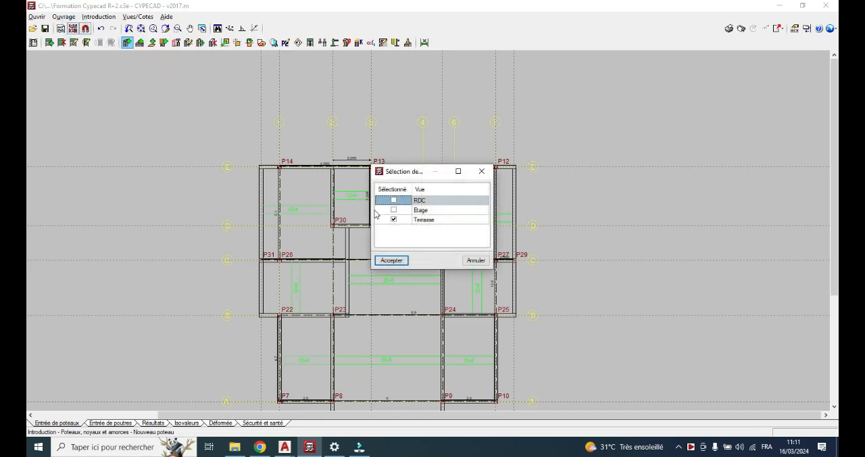
left_click(394, 220)
left_click(391, 260)
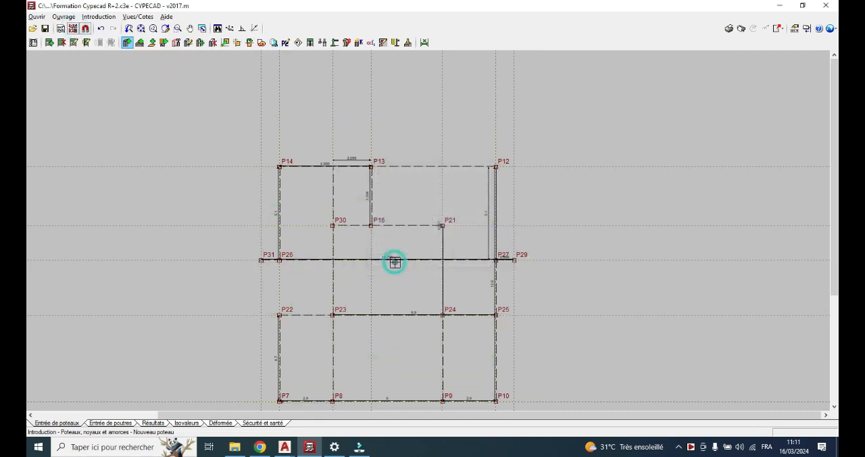
Switch to beam entry (Entrée de poutres) for the RDC group and hide every background plan view, leaving RDC, Etage and Terrasse unselected
scroll(466, 187, "up", 2)
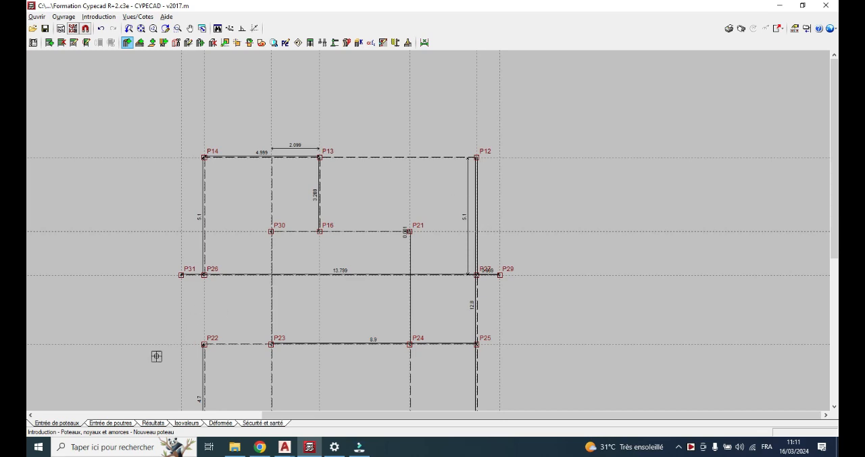
left_click(111, 422)
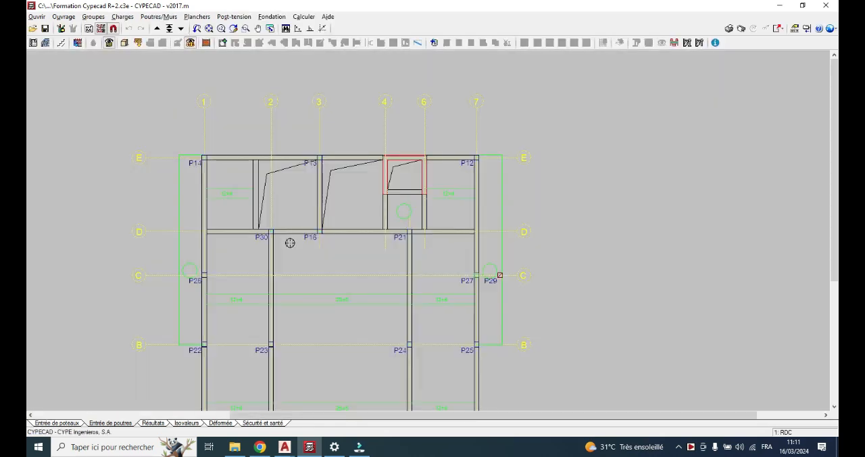
scroll(349, 192, "down", 6)
scroll(352, 226, "up", 2)
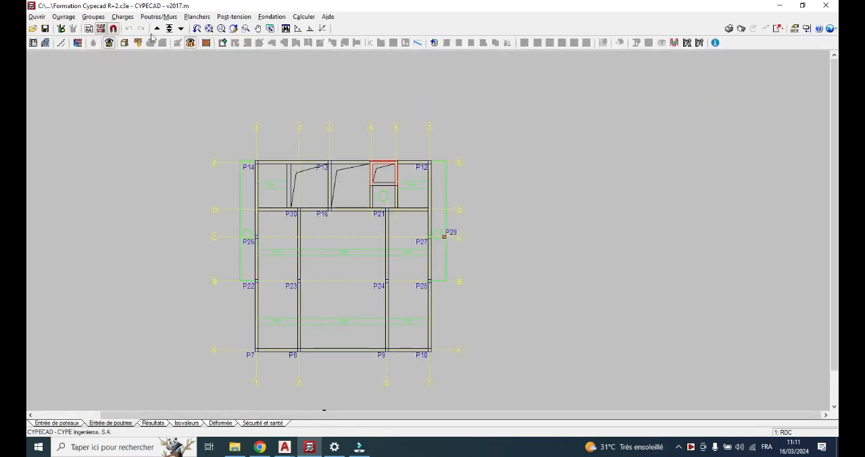
left_click(112, 29)
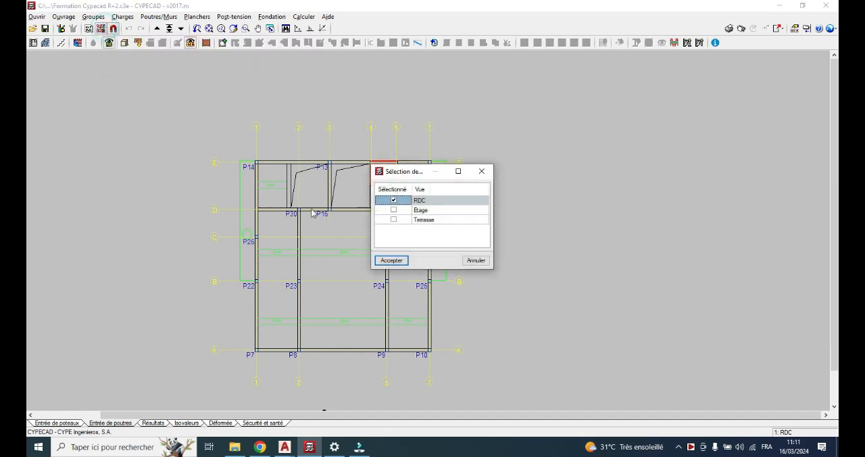
left_click(390, 261)
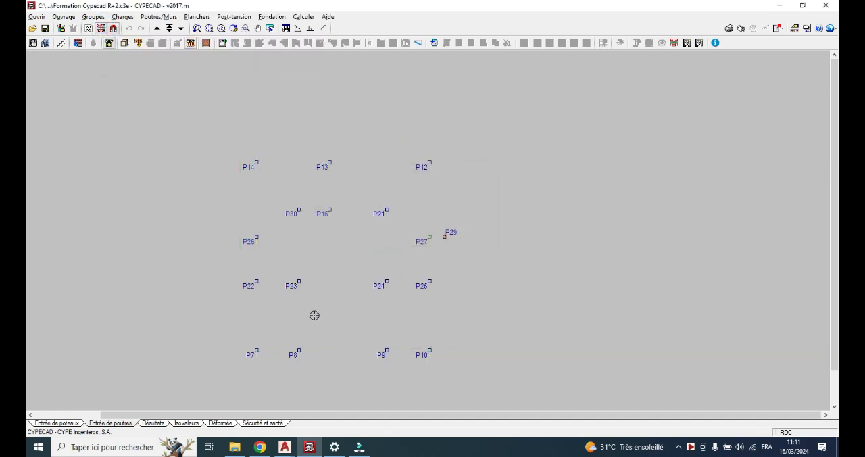
Inspect the entered columns in the 3D view of the building from several angles, checking their start and end levels, and close the view
scroll(315, 303, "up", 1)
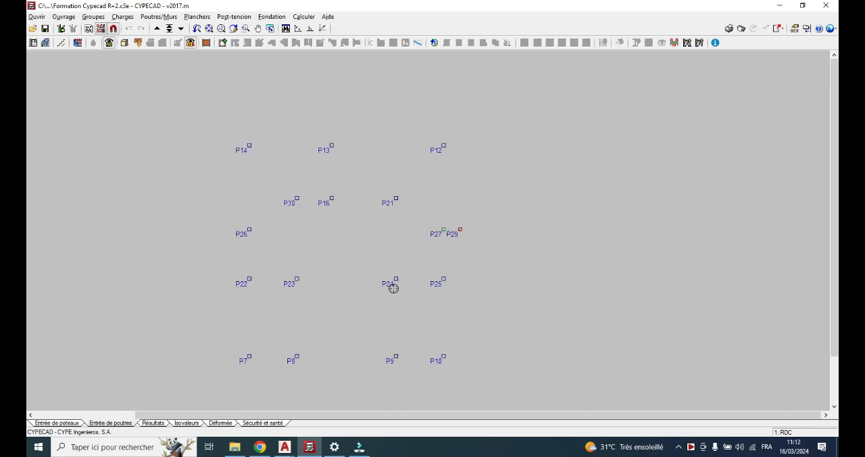
left_click(126, 44)
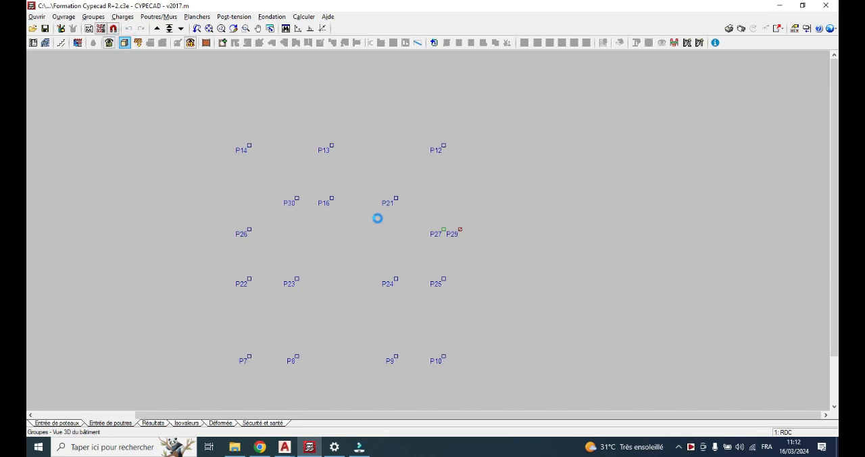
left_click_drag(381, 214, 576, 215)
left_click(513, 118)
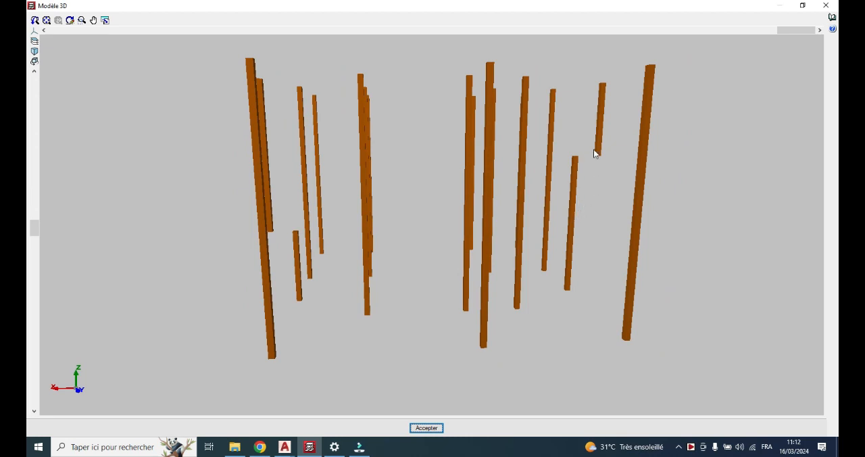
left_click_drag(391, 266, 466, 305)
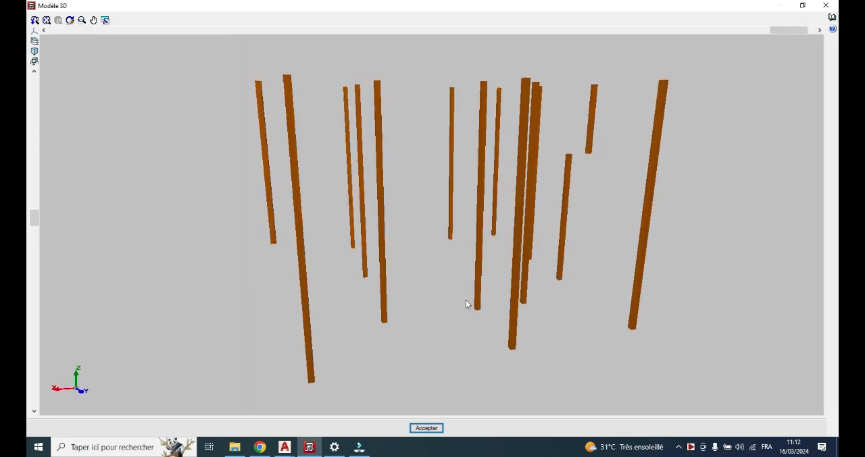
left_click(426, 428)
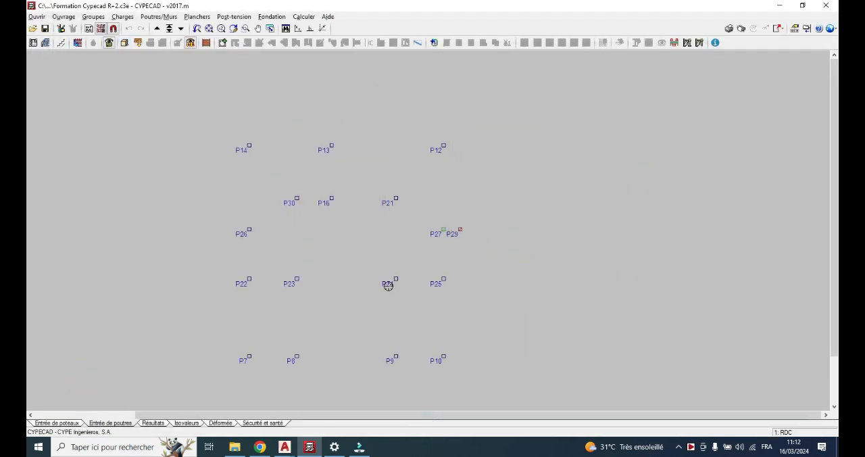
scroll(389, 285, "down", 1)
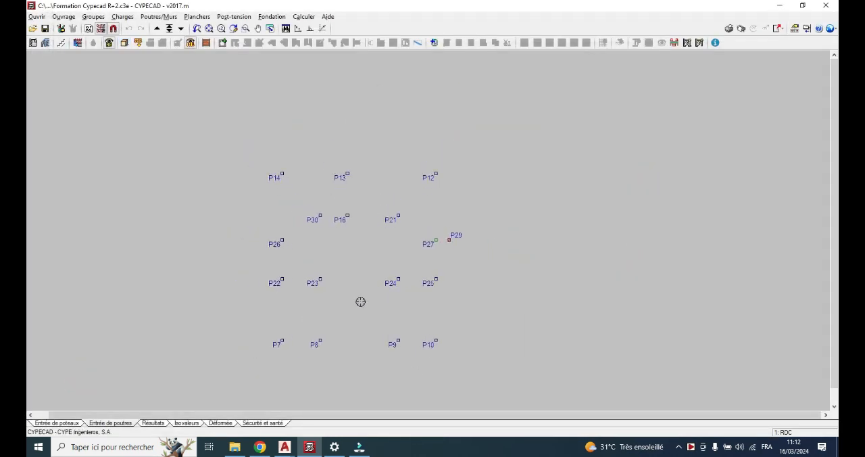